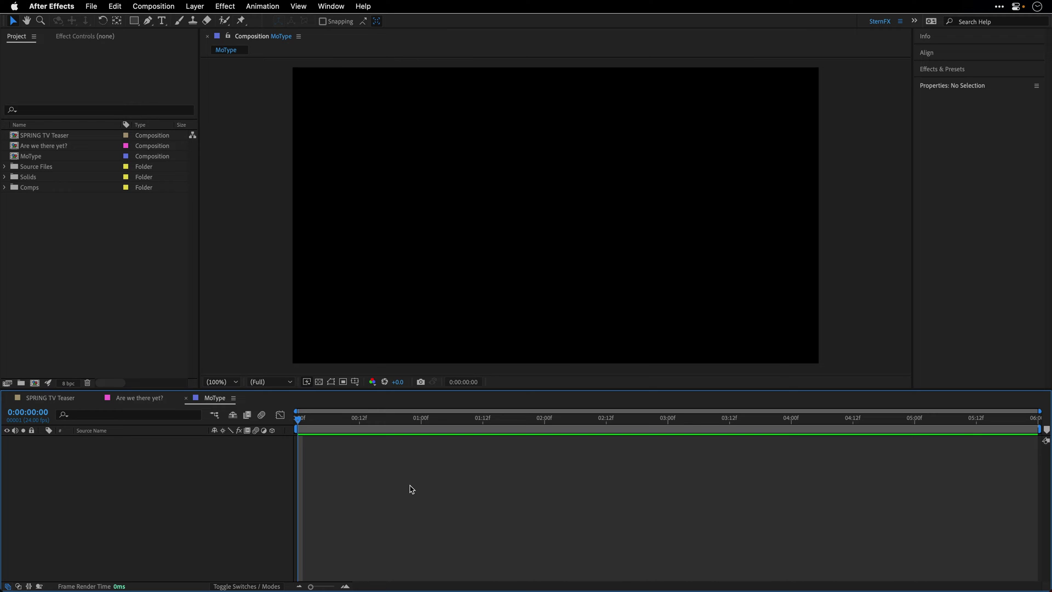
Step: Add a grey full-frame solid and apply Yanobox Motype 2 to it
left_click(204, 6)
mouse_move(205, 22)
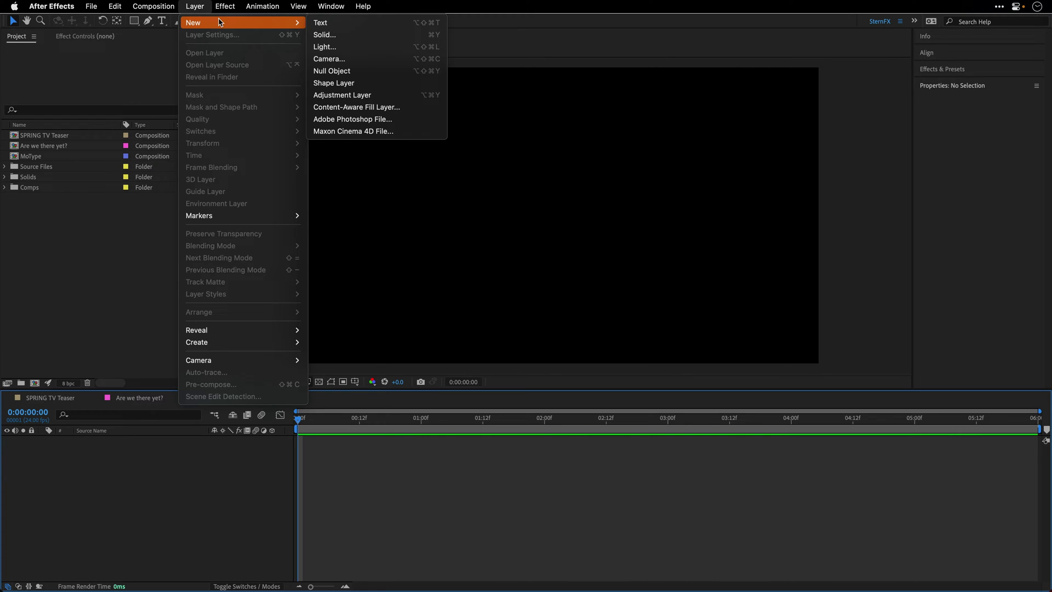
left_click(340, 35)
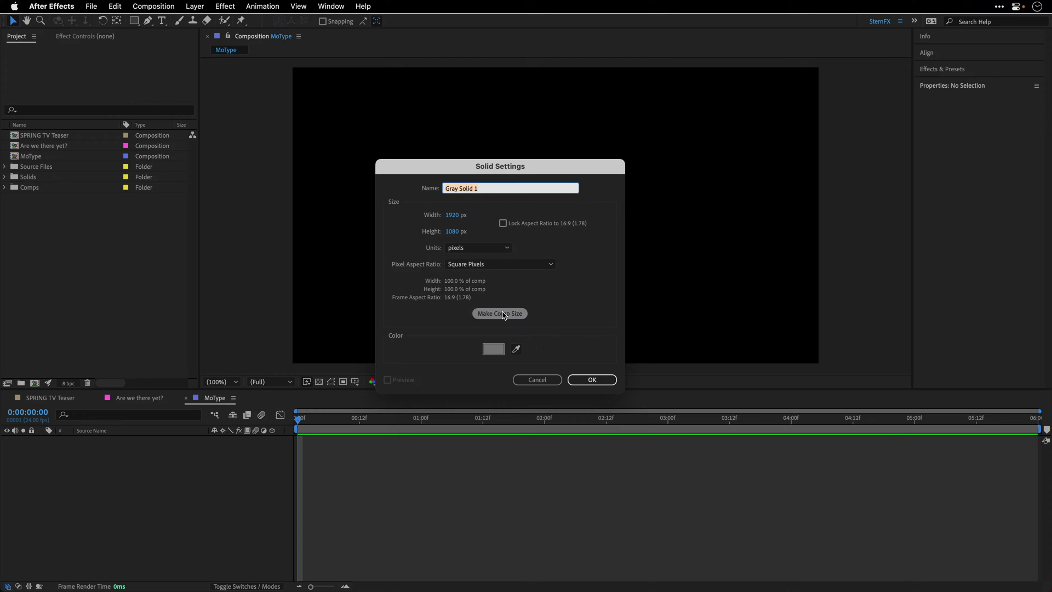
left_click(589, 380)
left_click(227, 5)
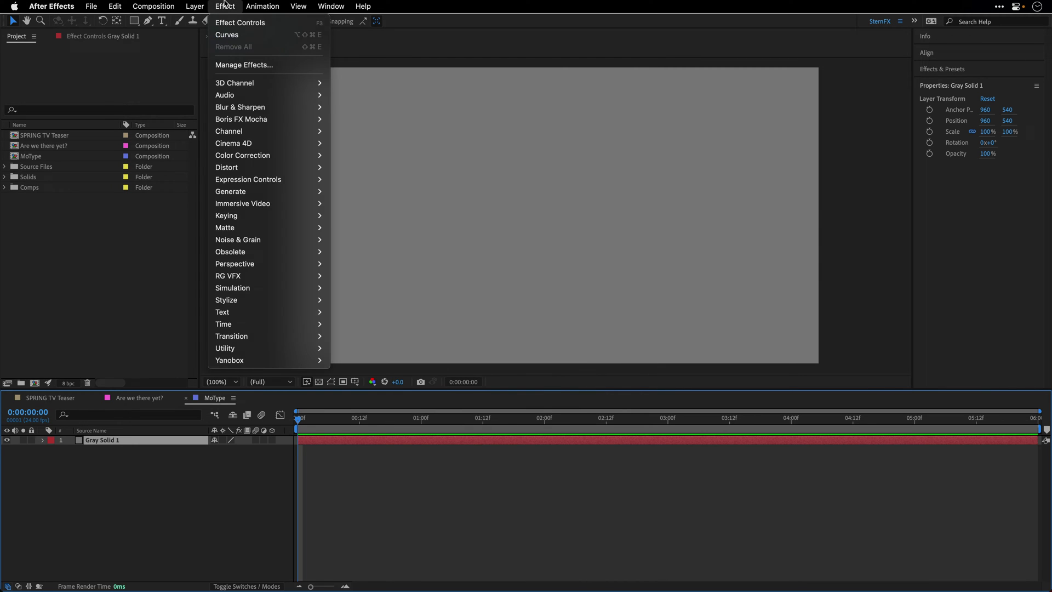
mouse_move(248, 363)
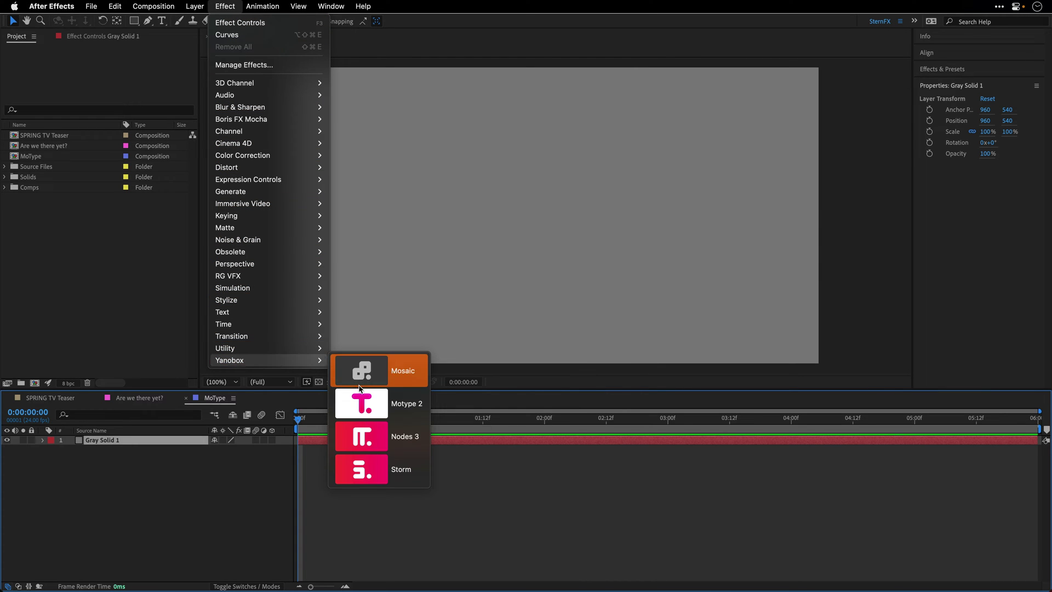
left_click(395, 403)
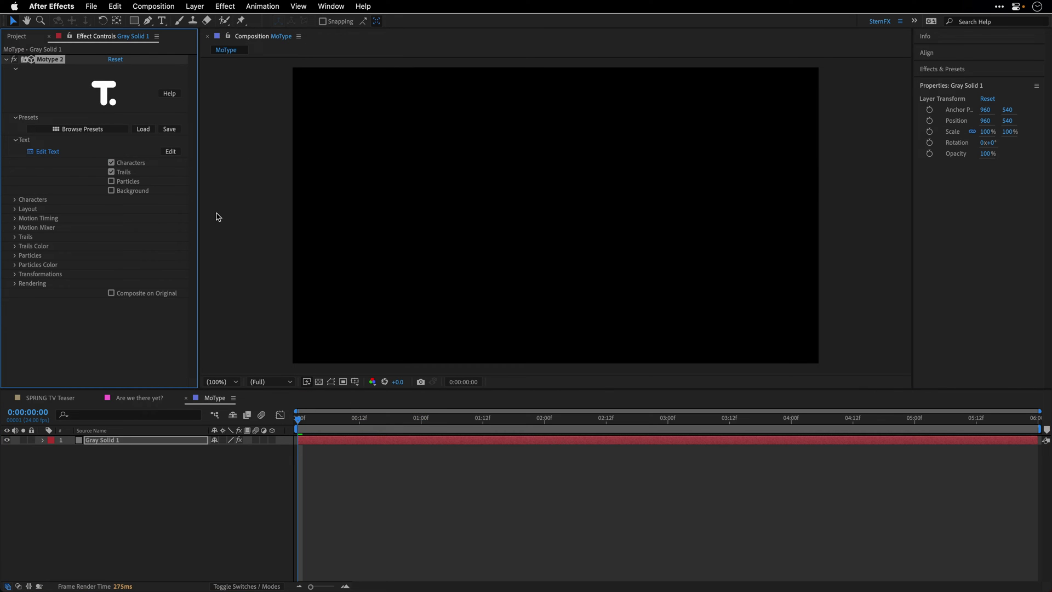
Step: Apply the 2034 preset from Motype 2's Motion Painting category
left_click(97, 132)
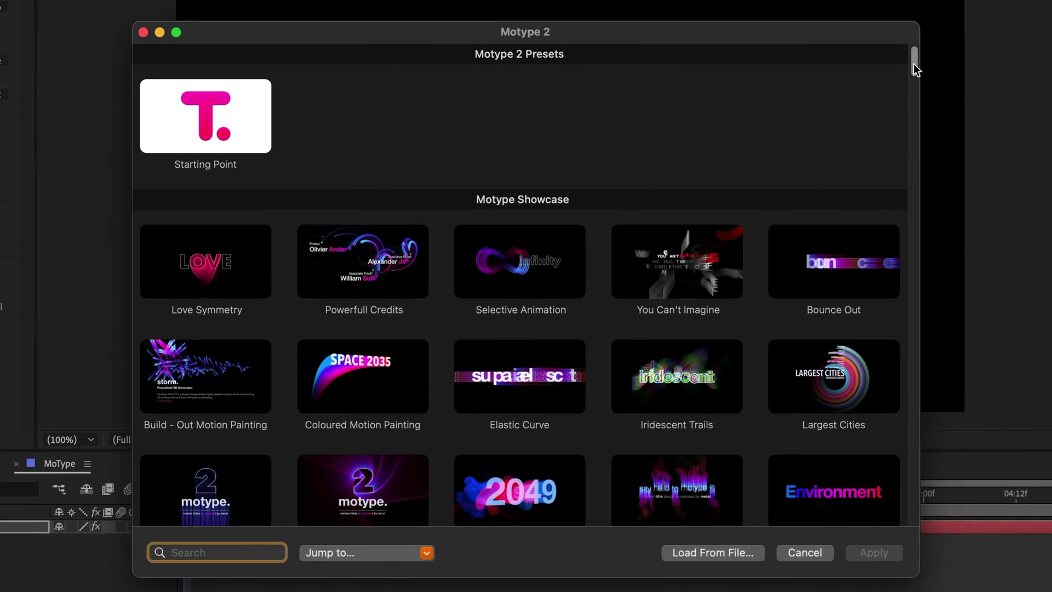
left_click_drag(785, 133, 785, 144)
left_click_drag(940, 71, 960, 293)
left_click(400, 571)
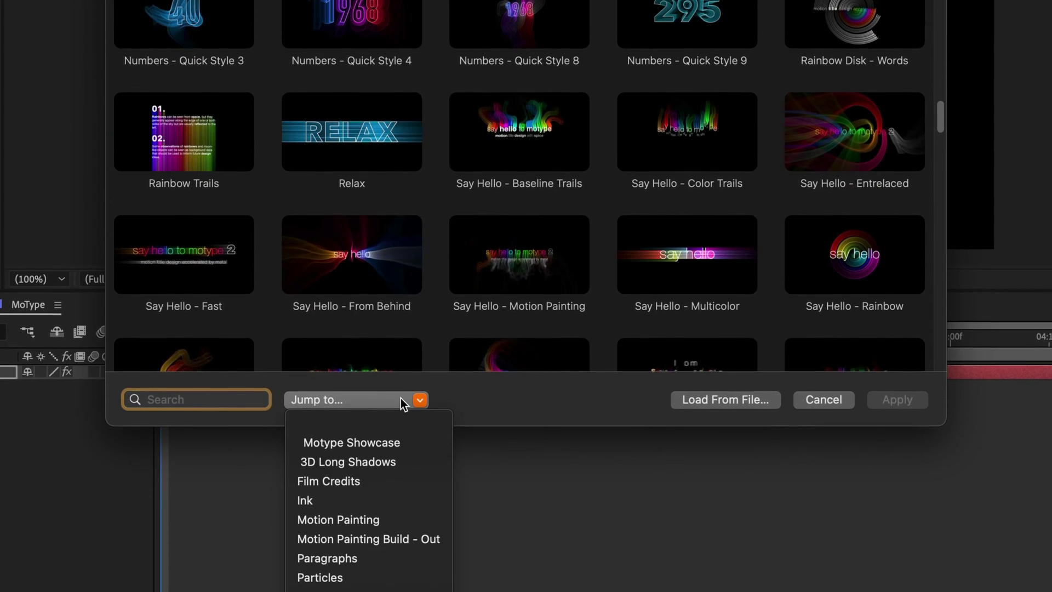
left_click(387, 518)
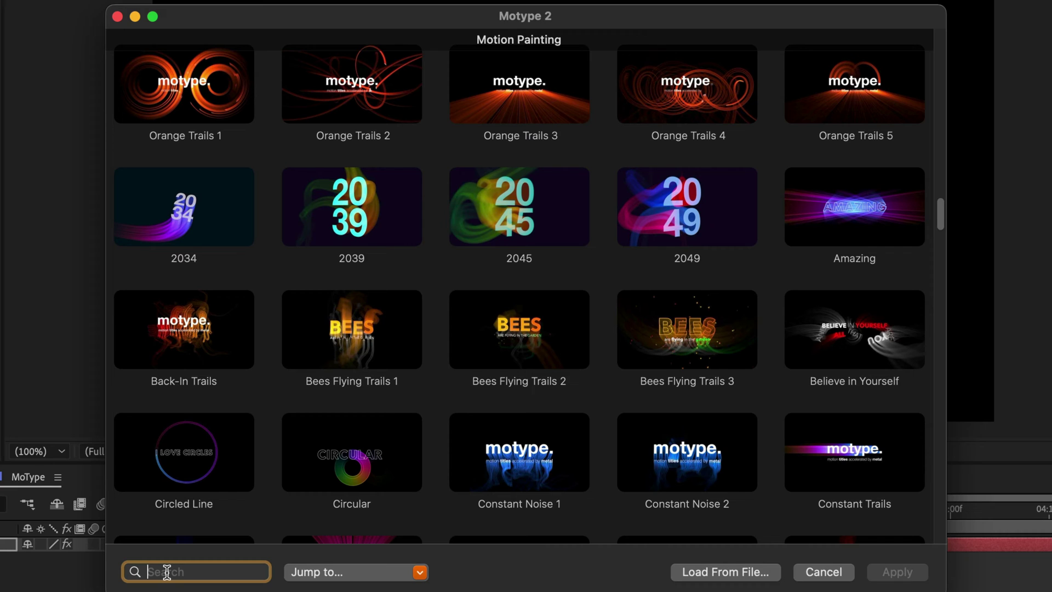
left_click(206, 219)
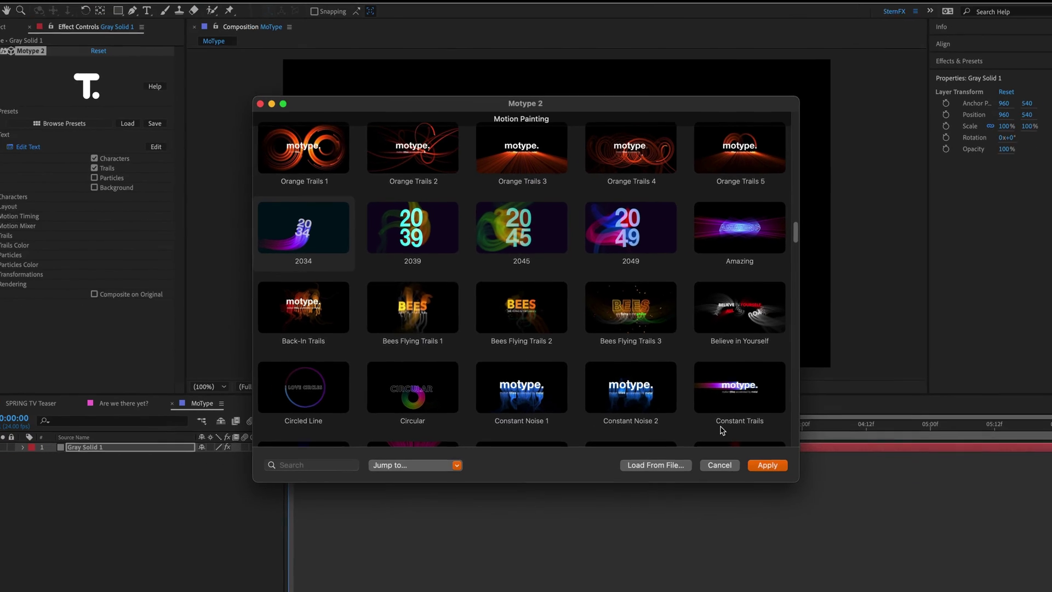
left_click(880, 557)
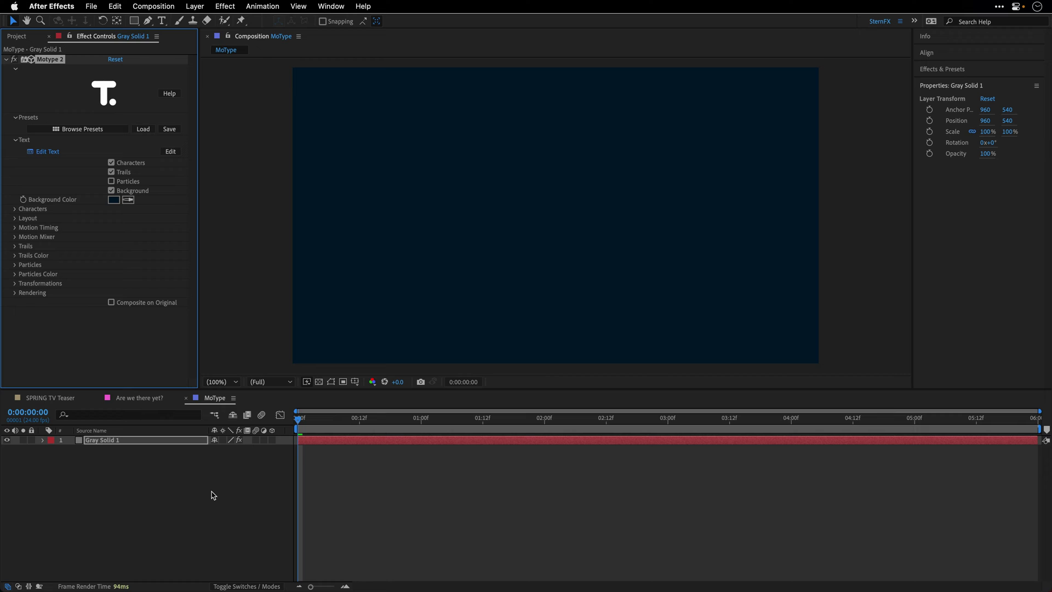
Step: Preview the 2034 title animation with its purple trails, then stop playback
key("space")
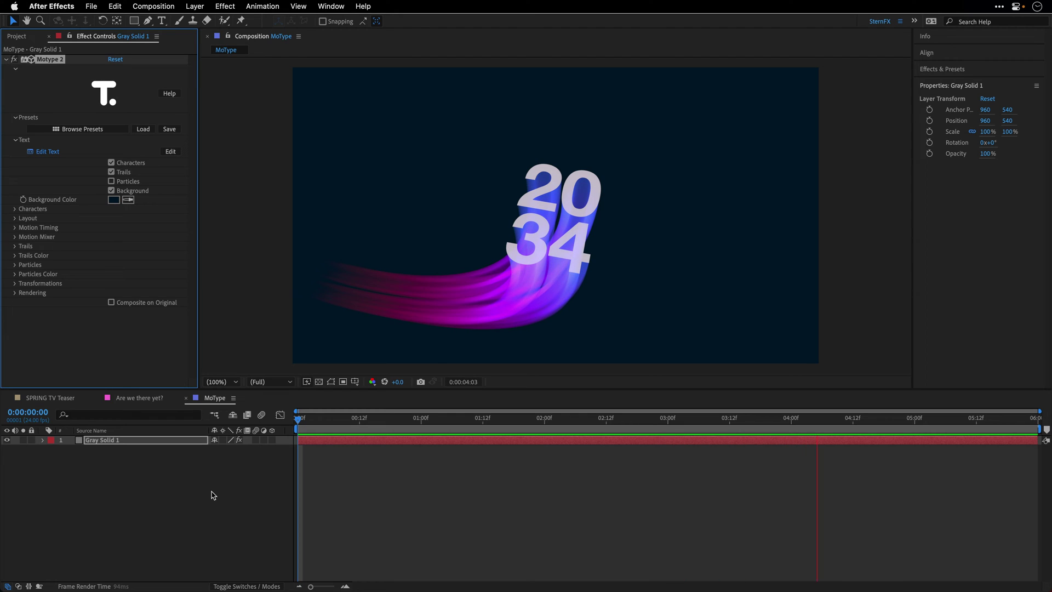
key("space")
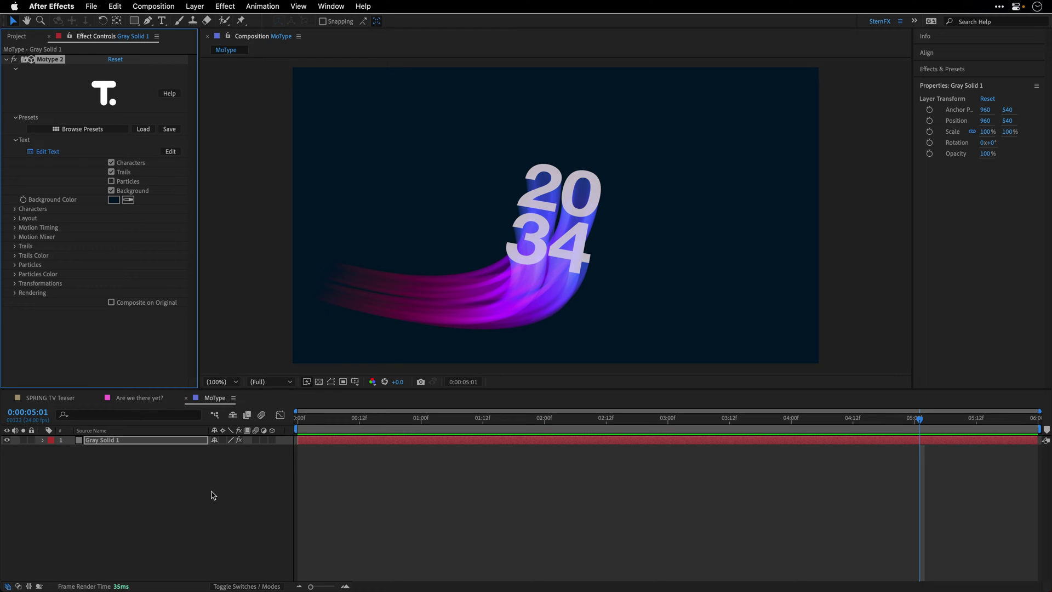
Step: Add Camera 1 to the MoType comp with default camera settings
left_click(206, 7)
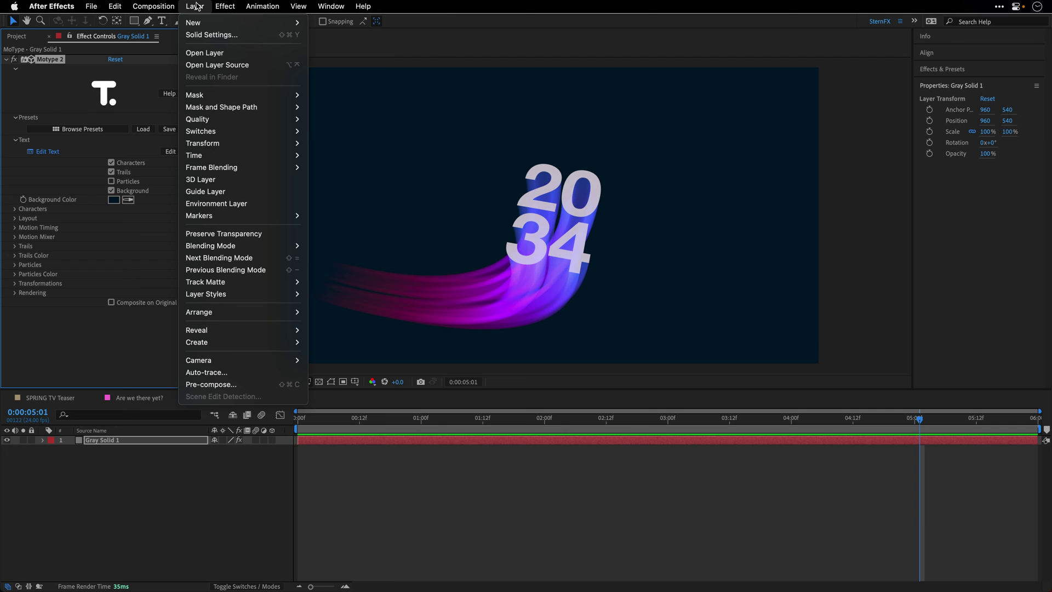
mouse_move(195, 22)
left_click(384, 59)
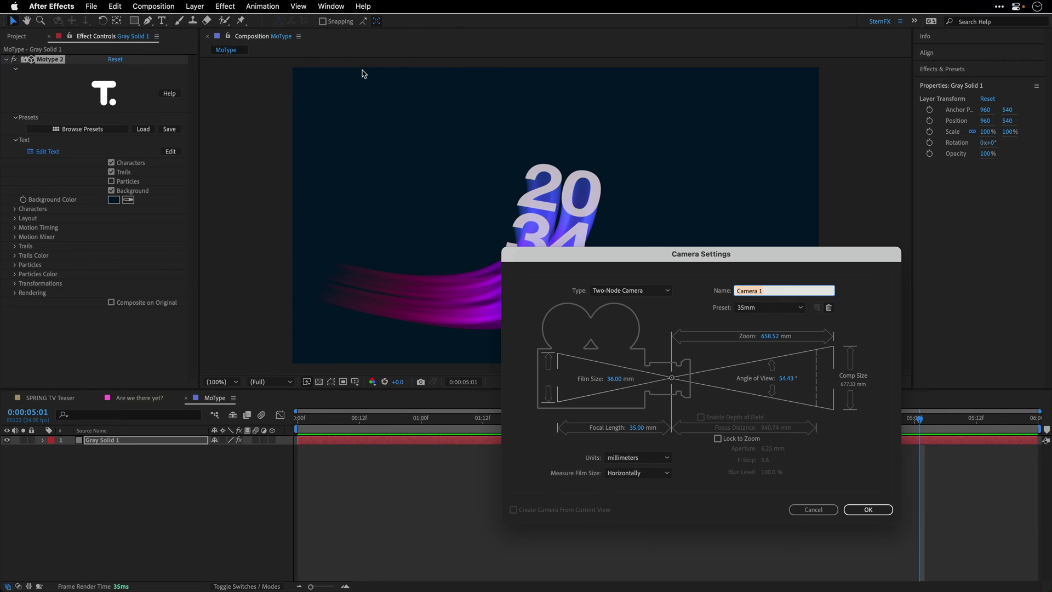
left_click_drag(592, 262, 439, 151)
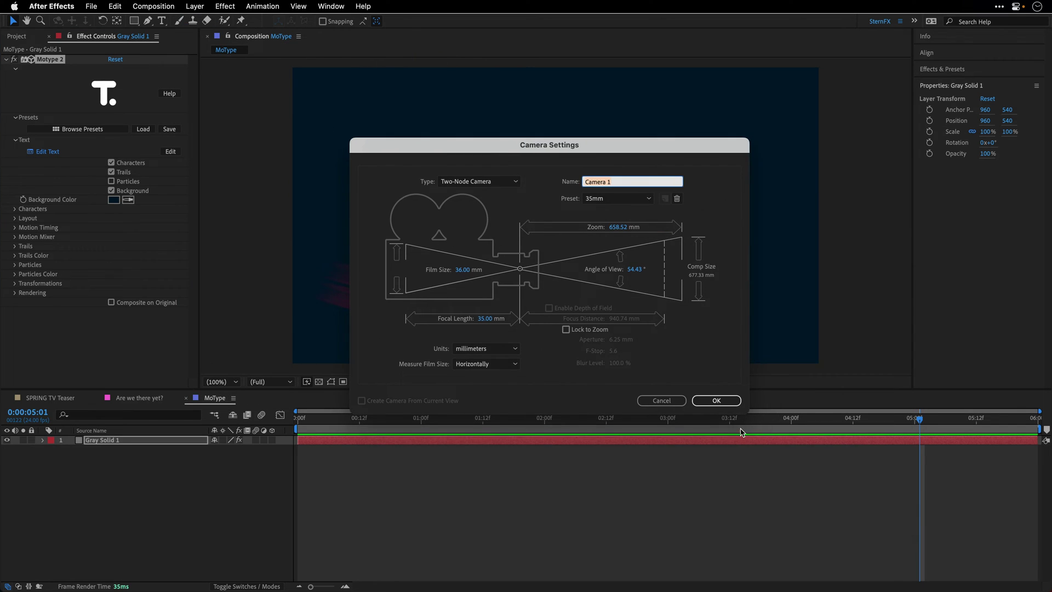
left_click(716, 400)
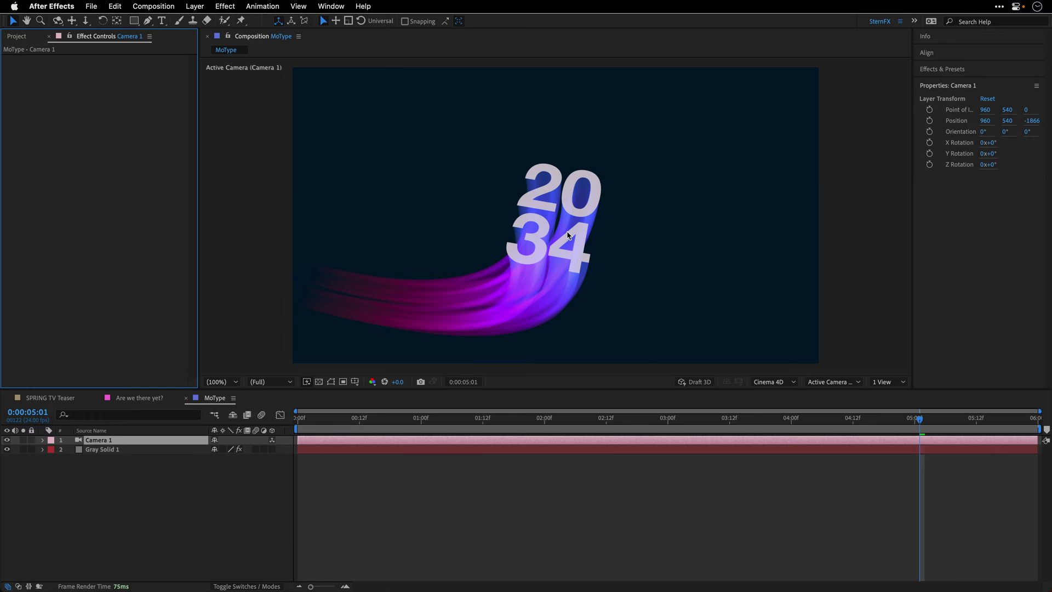
Step: Orbit Camera 1 so the 2034 trail sweeps in from the upper left
key("c")
left_click_drag(568, 235, 571, 278)
key("v")
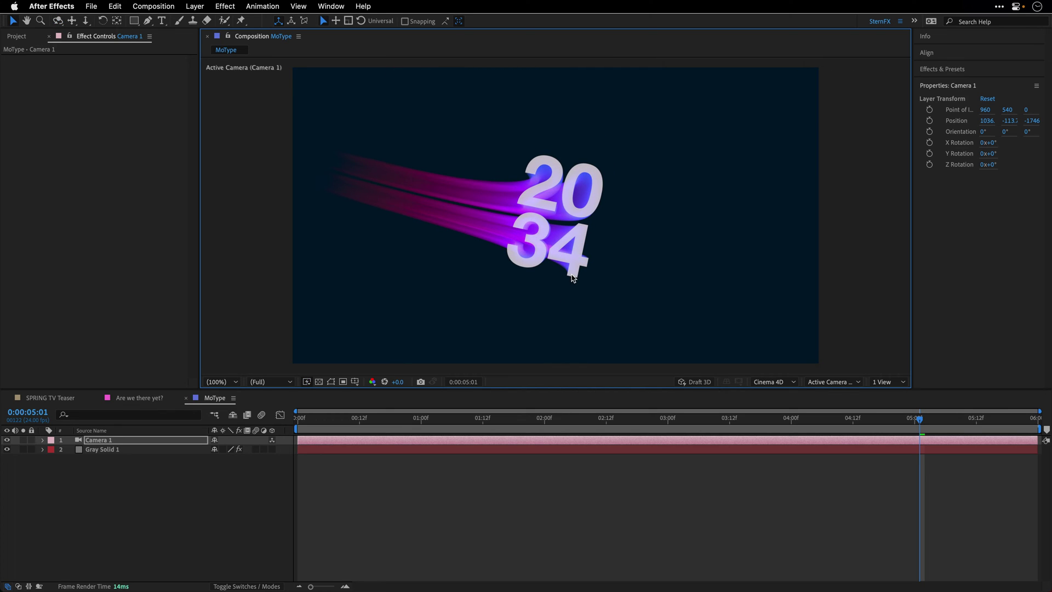
left_click(106, 451)
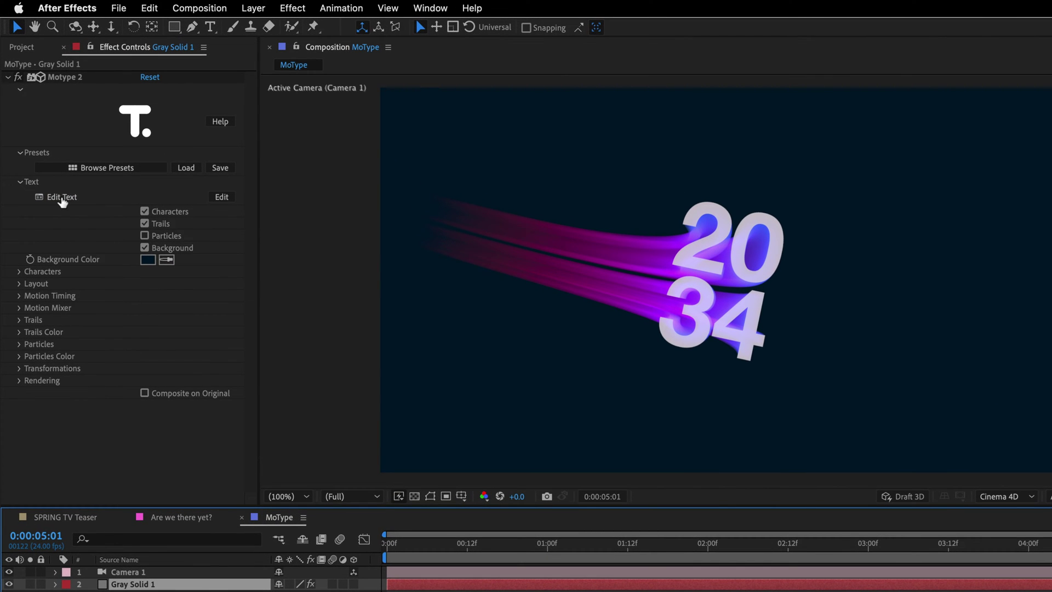
Step: Replace the Motype title text with STERN on one line and FX below
left_click(62, 198)
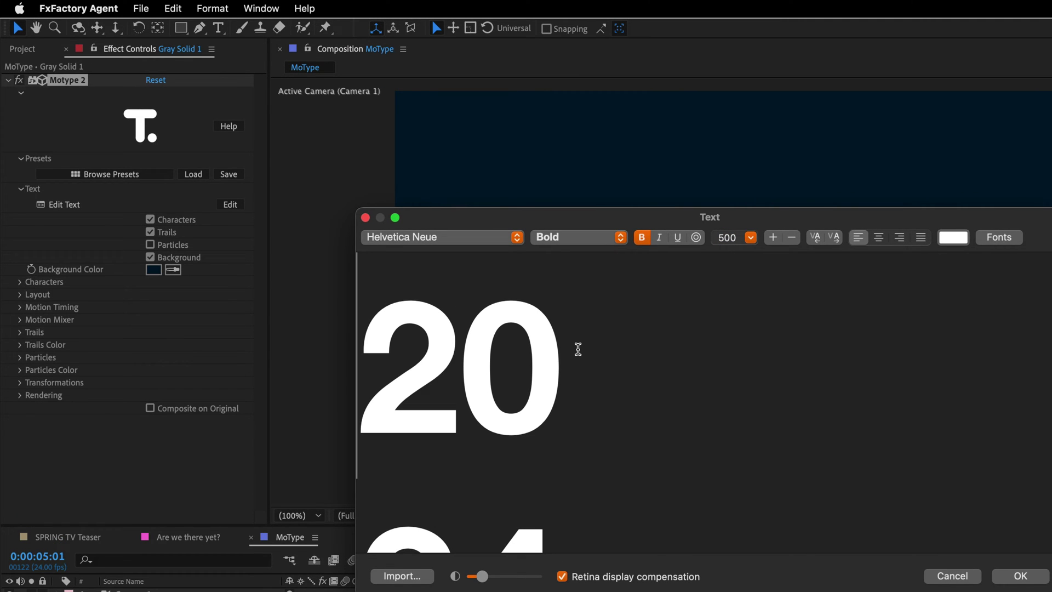
key("super+a")
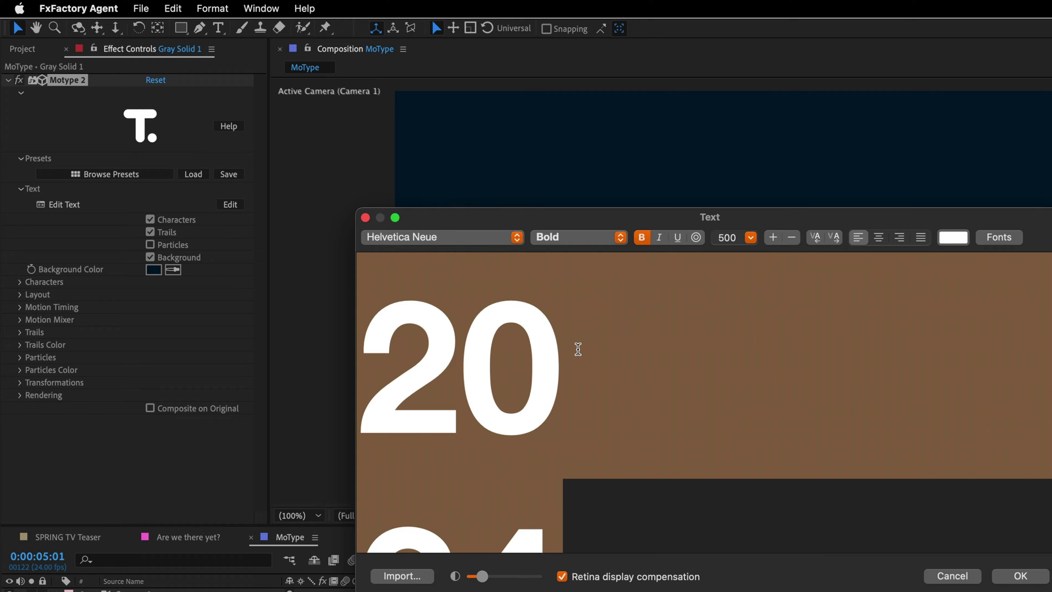
type("STERN")
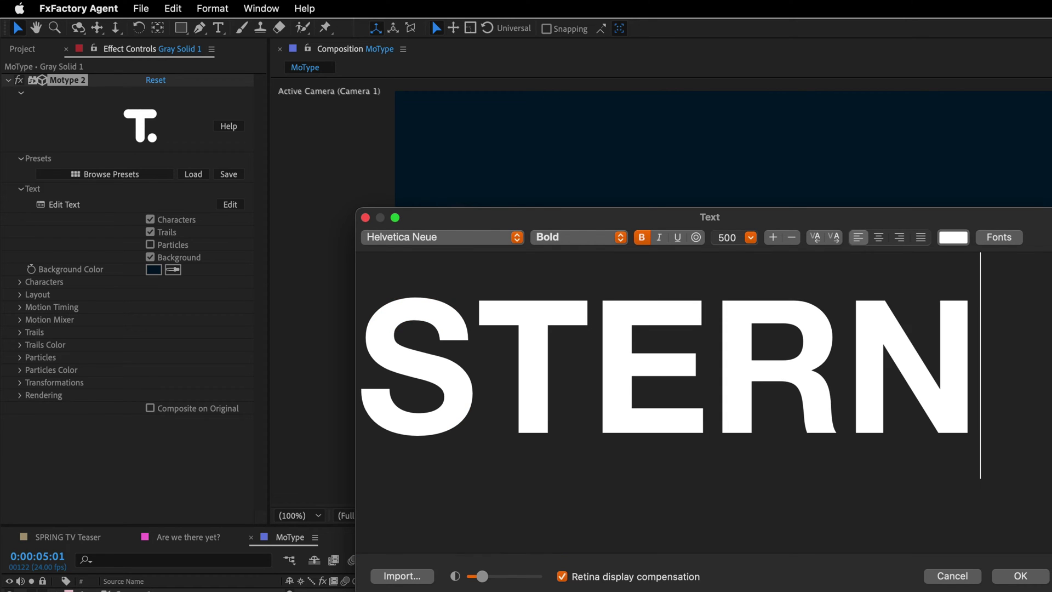
key("Return")
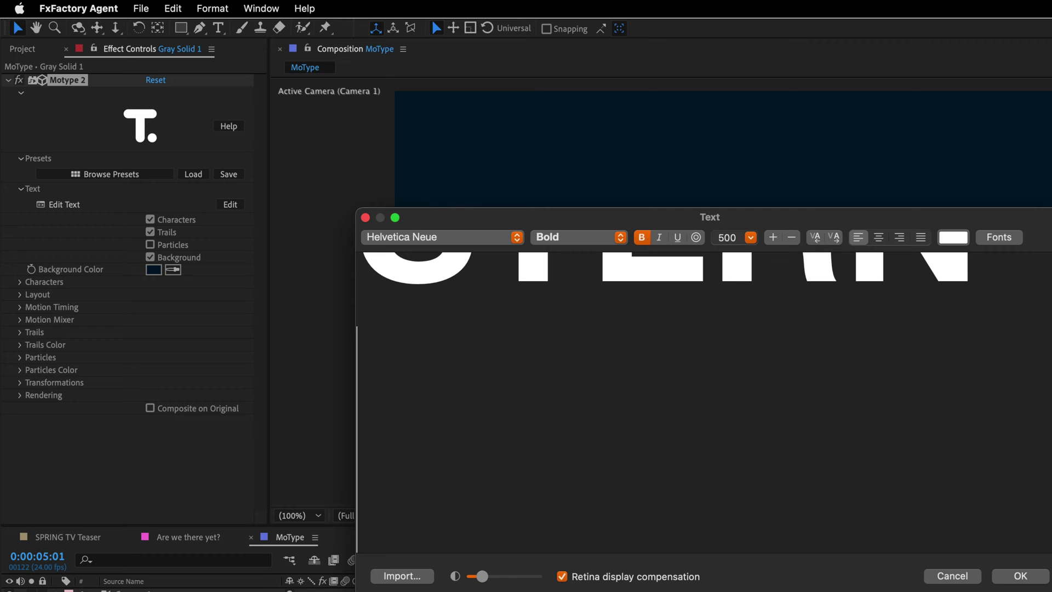
type("FX")
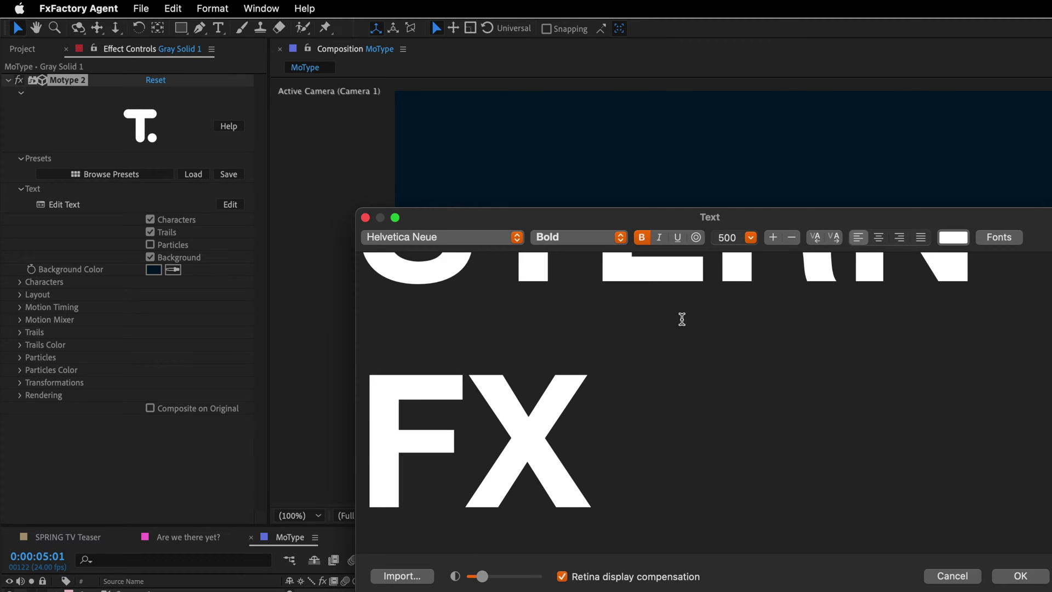
Step: Set the STERN FX title font to TYPOGRAPH PRO Light and confirm
key("super+a")
left_click(459, 239)
scroll(458, 240, "down", 20)
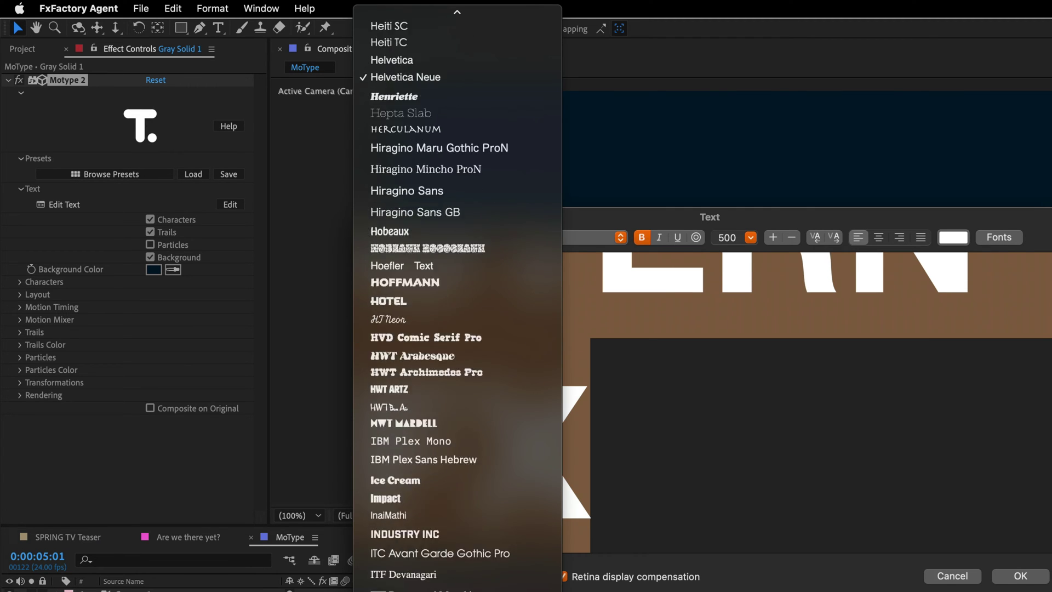
scroll(461, 281, "down", 20)
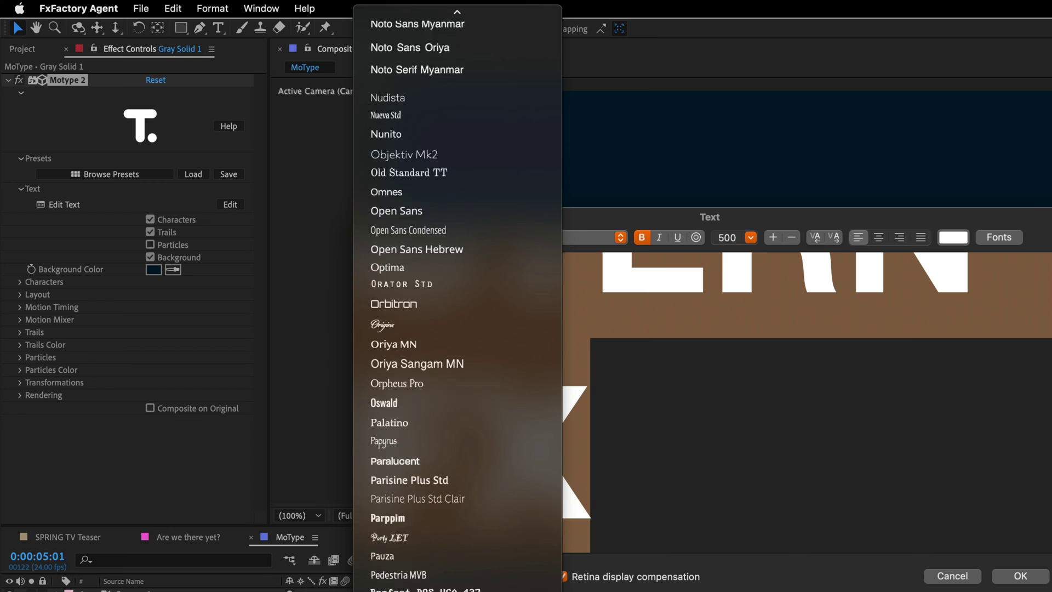
left_click(462, 282)
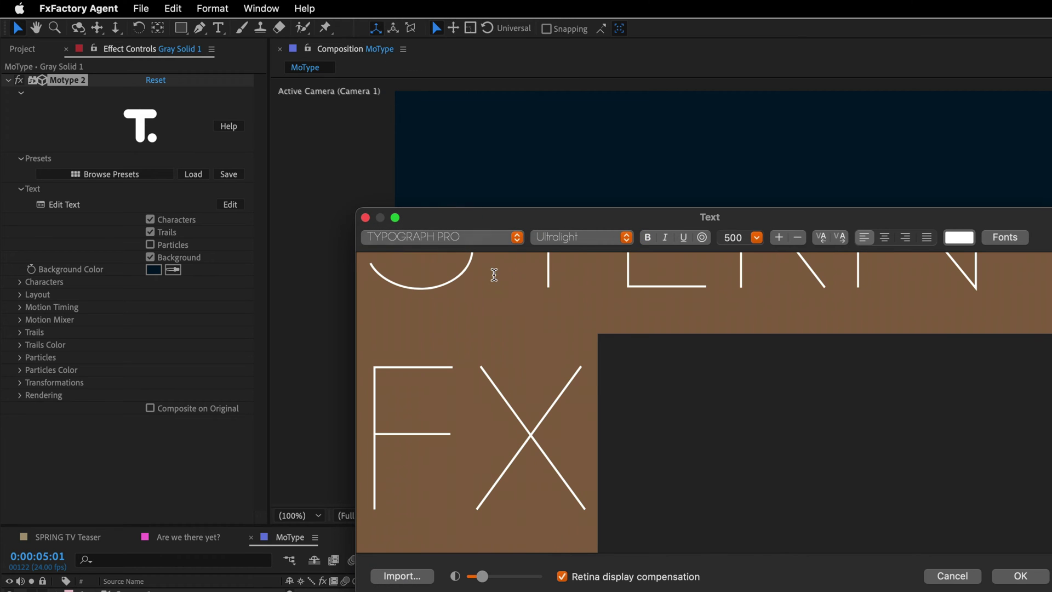
left_click(575, 237)
left_click(548, 275)
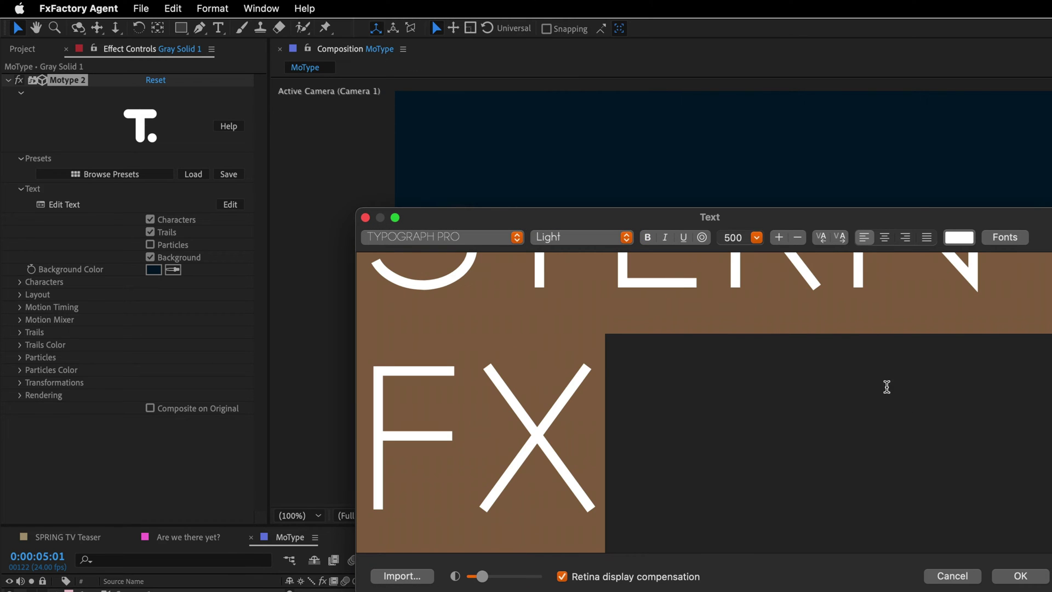
left_click(1021, 576)
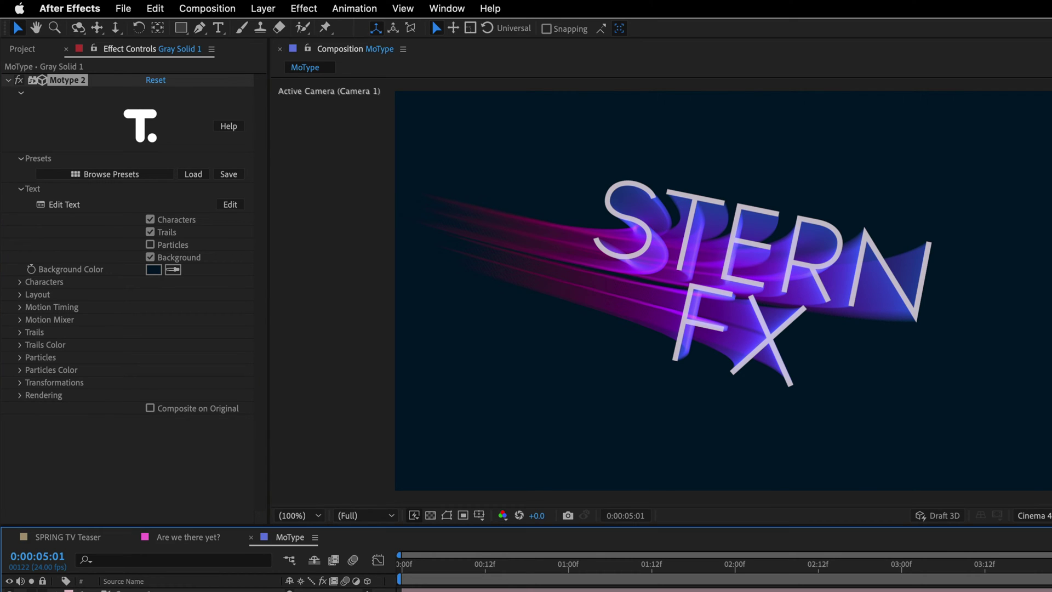
Step: Replay the comp, then set Motion Timing's Animate option to Words
left_click_drag(847, 564, 344, 583)
key("space")
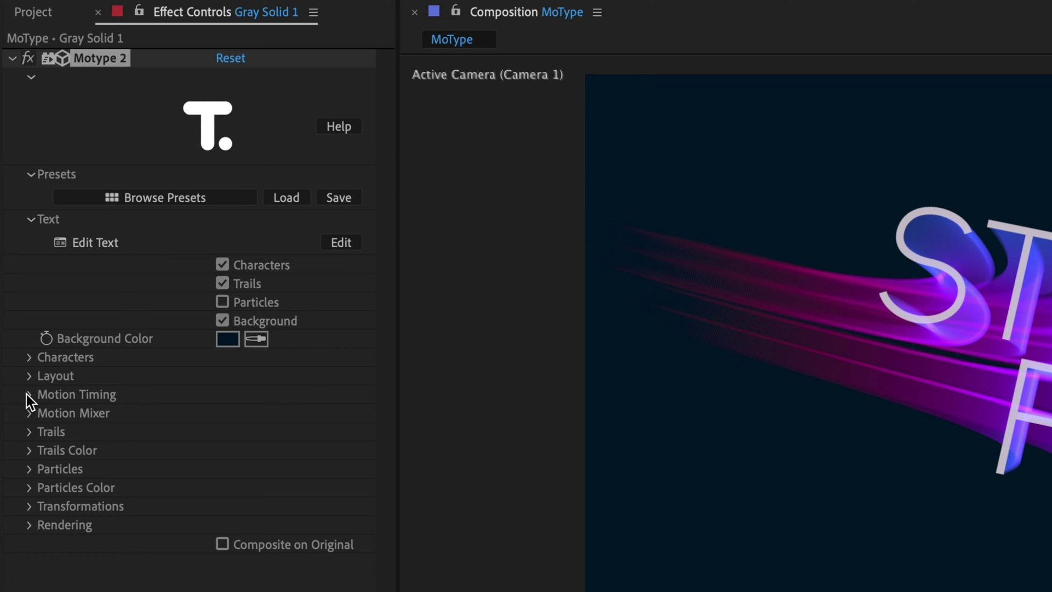
left_click(27, 394)
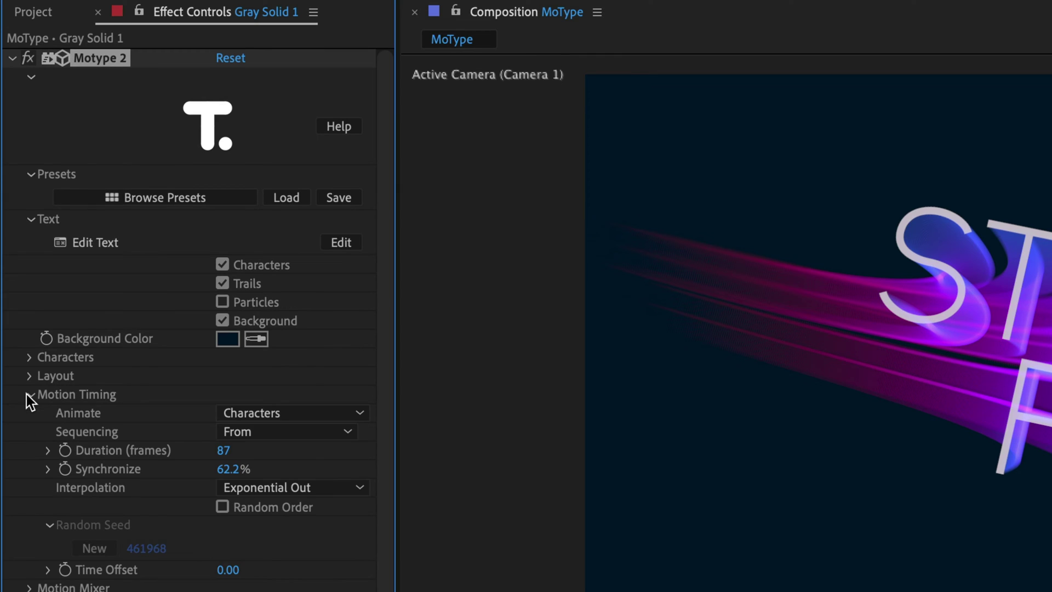
left_click(314, 413)
left_click(303, 488)
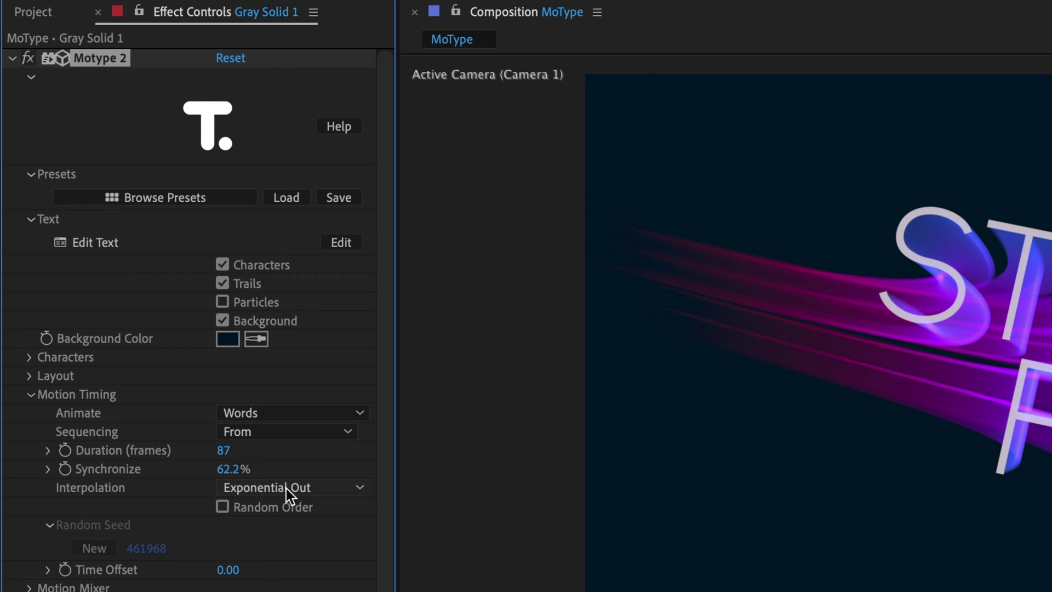
Step: Set the animation duration to 50 frames and preview the result
left_click(224, 451)
type("50")
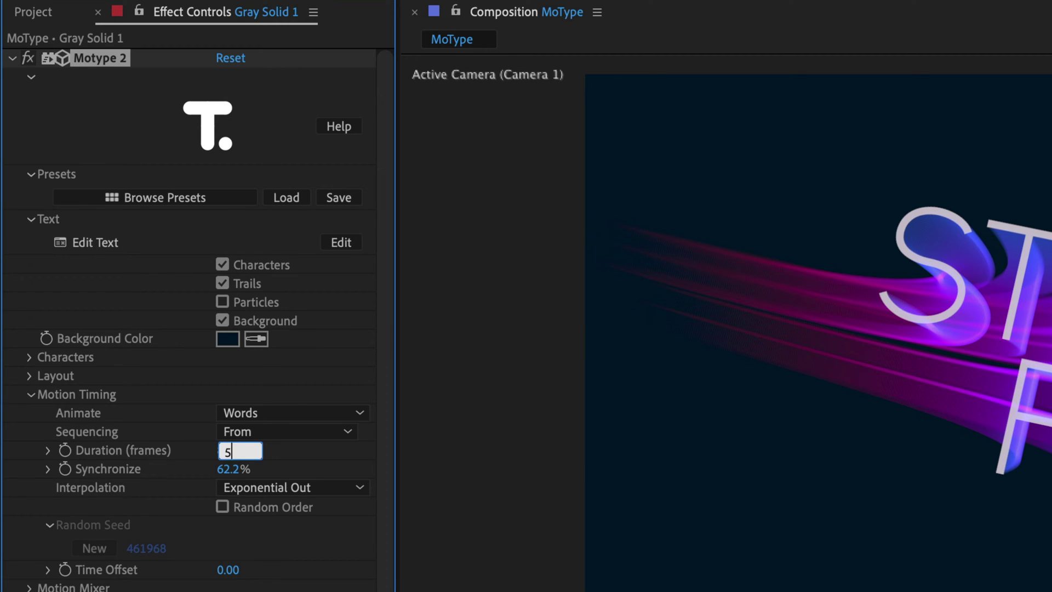
key("Return")
key("space")
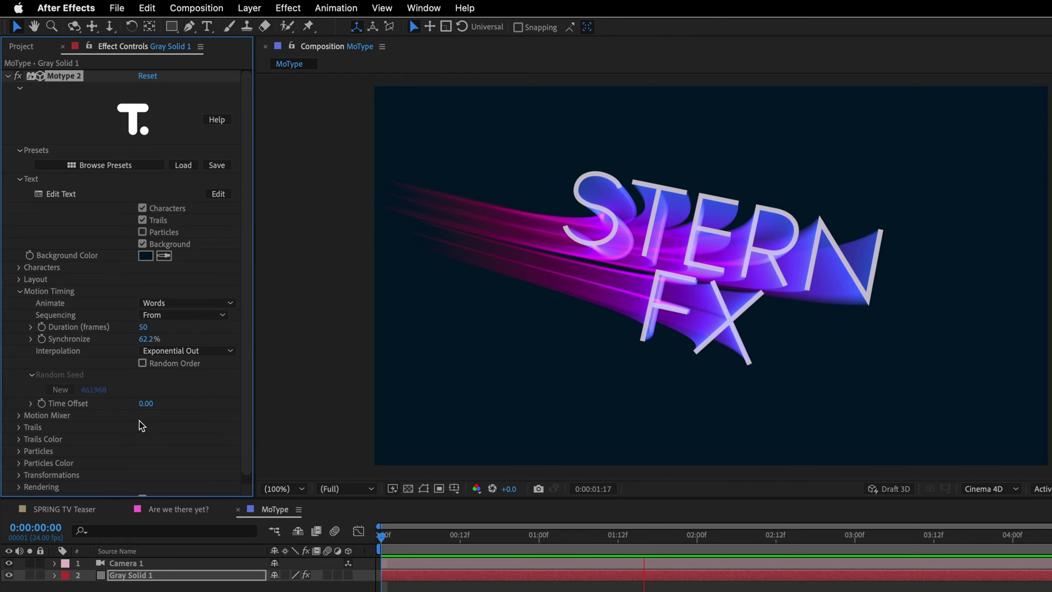
key("space")
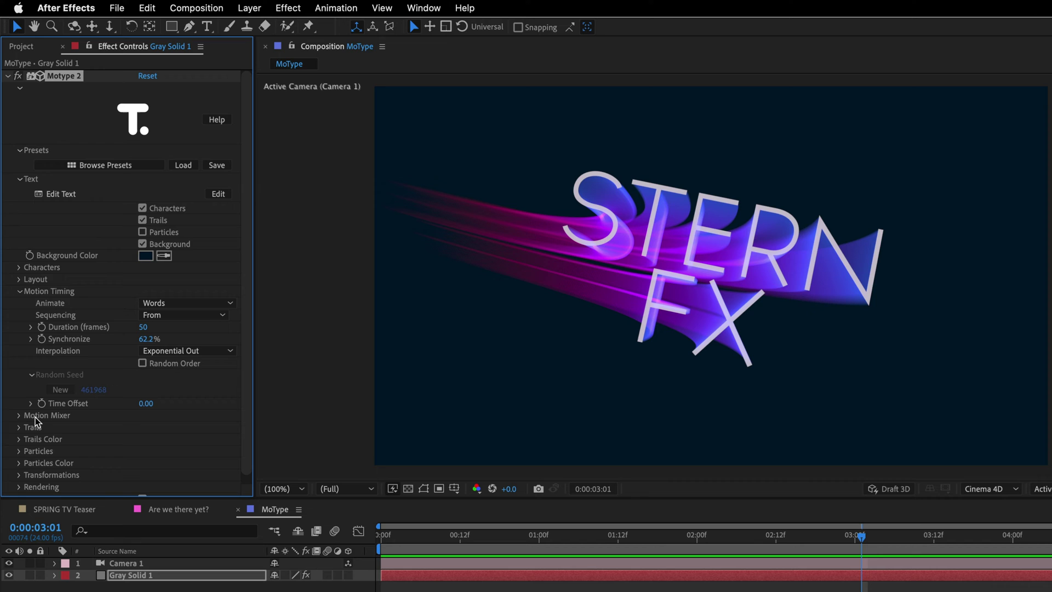
Step: Raise the trail Samples count to 2029 for smoother trails
left_click(19, 292)
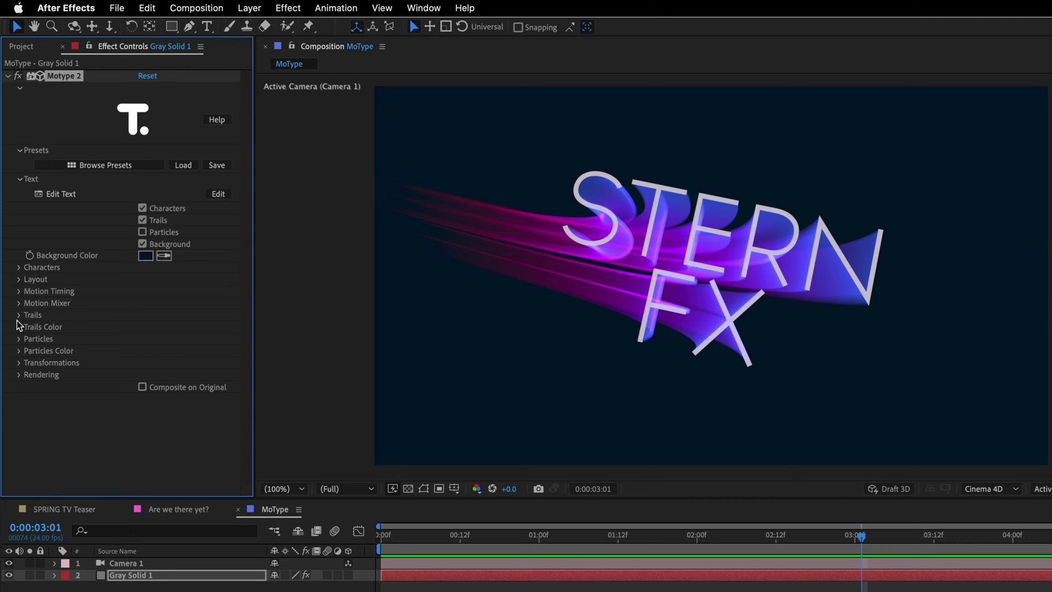
left_click(19, 315)
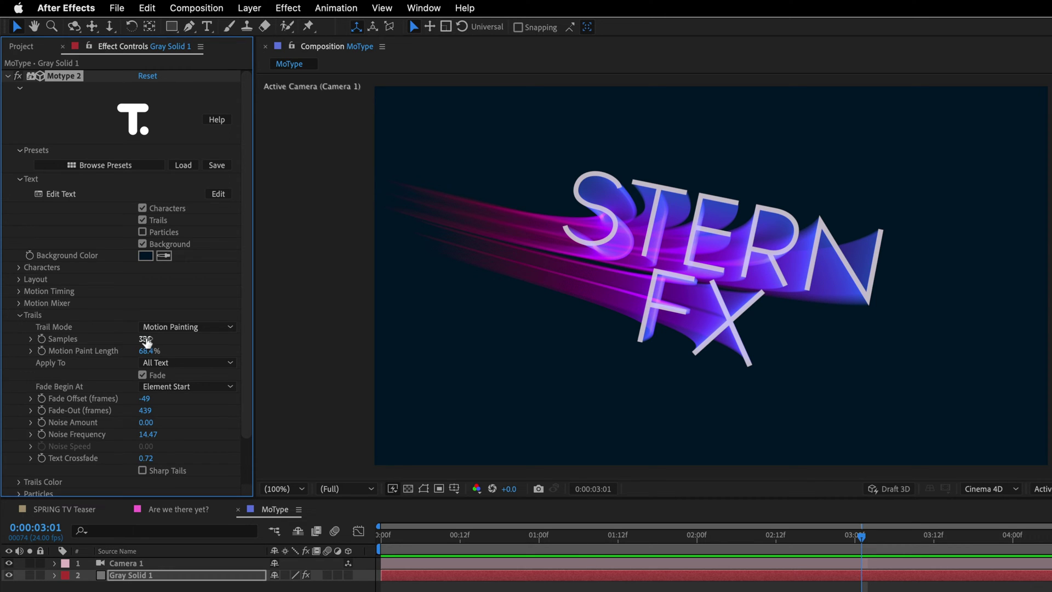
left_click_drag(146, 341, 987, 333)
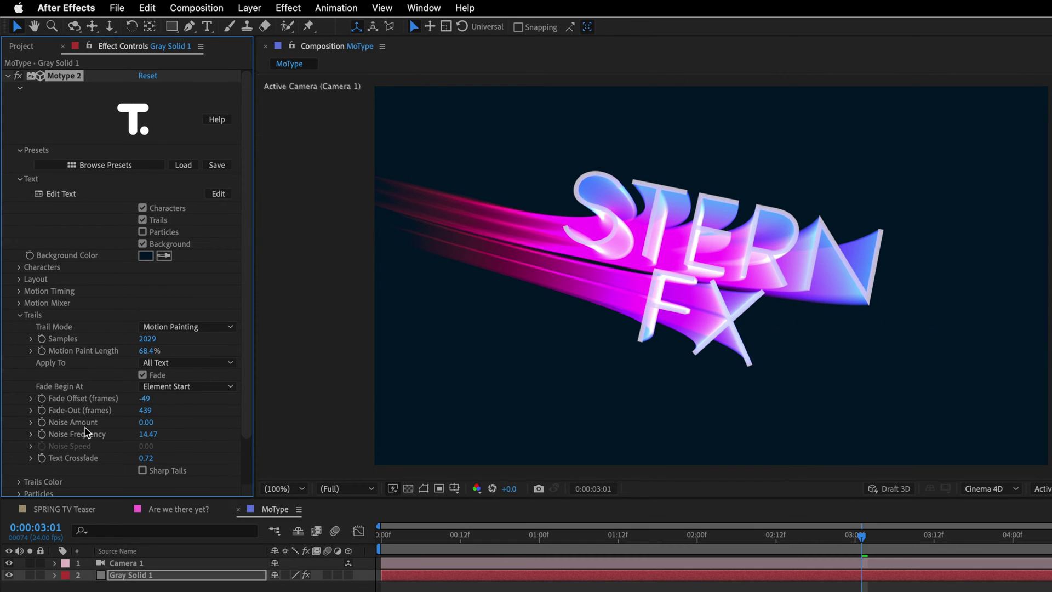
Step: Keep Hue Along Path colour, try Vivid then revert trail blend mode to Add
left_click(19, 483)
scroll(41, 475, "down", 5)
left_click(198, 397)
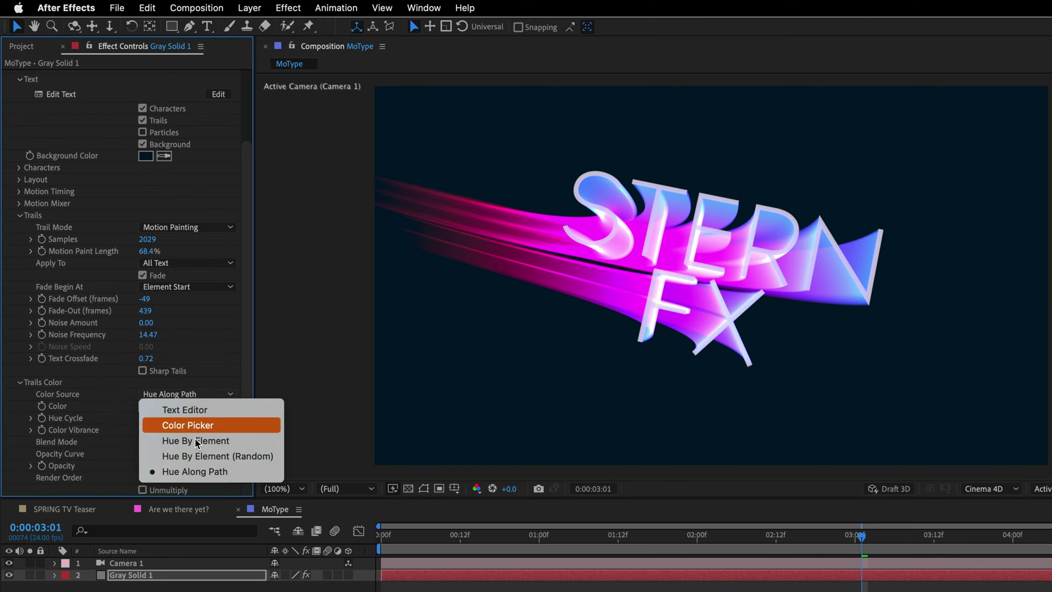
left_click(219, 345)
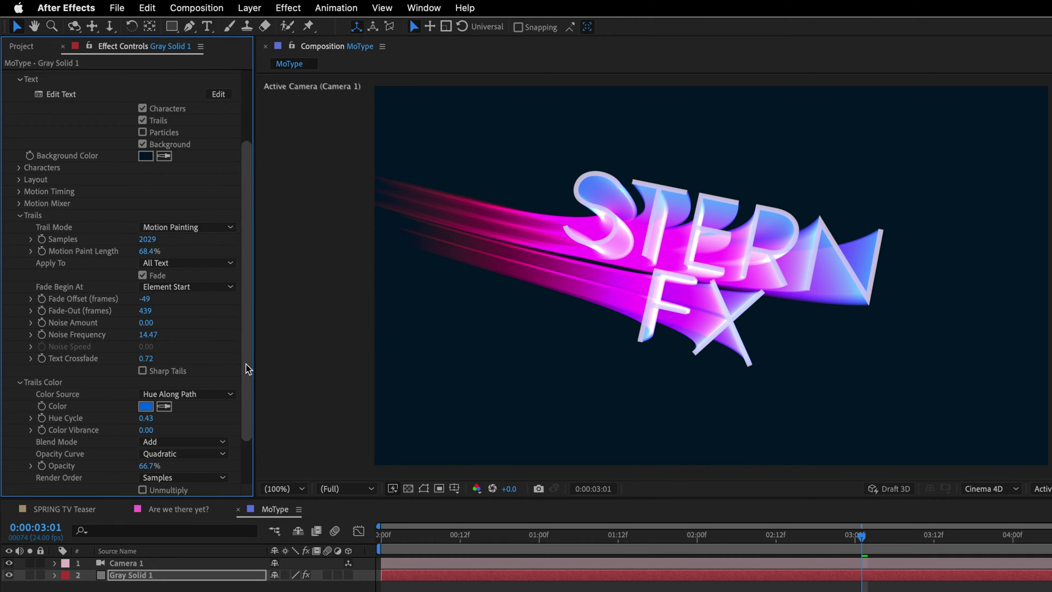
left_click(209, 441)
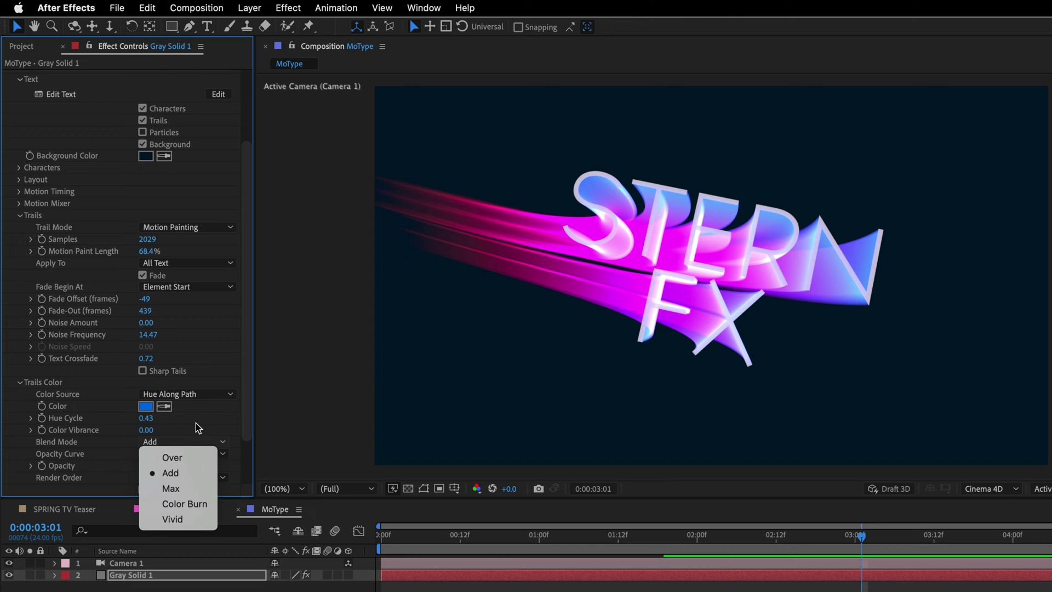
left_click(181, 520)
left_click(185, 443)
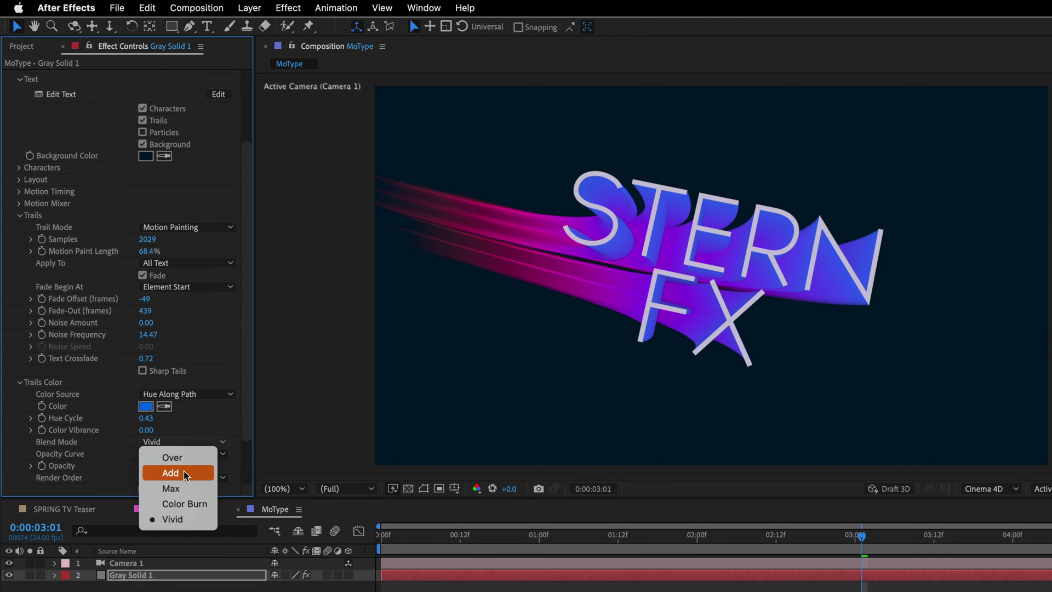
left_click(184, 473)
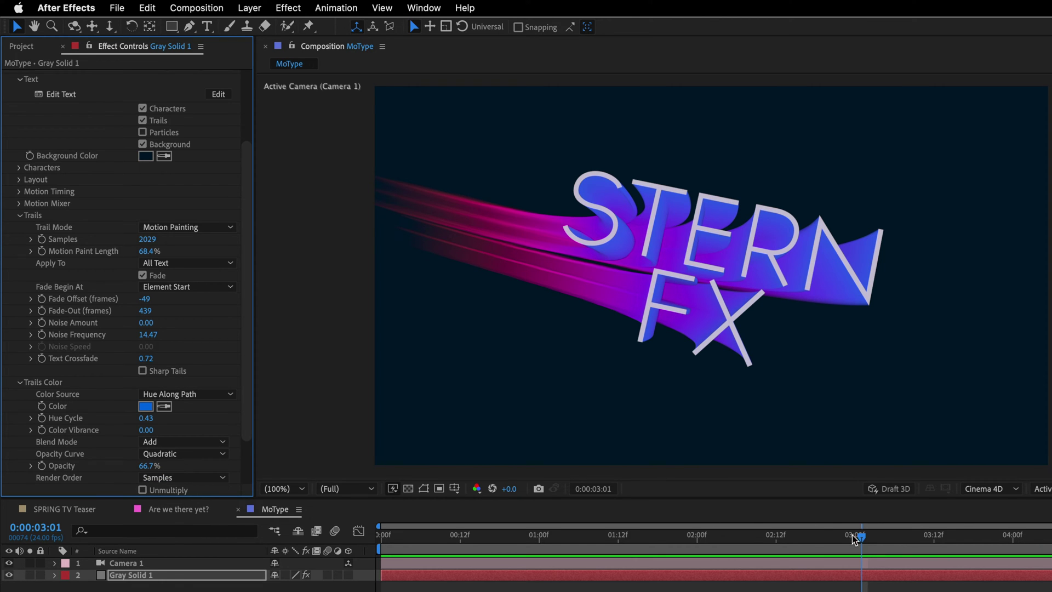
left_click(598, 534)
left_click_drag(578, 531, 910, 540)
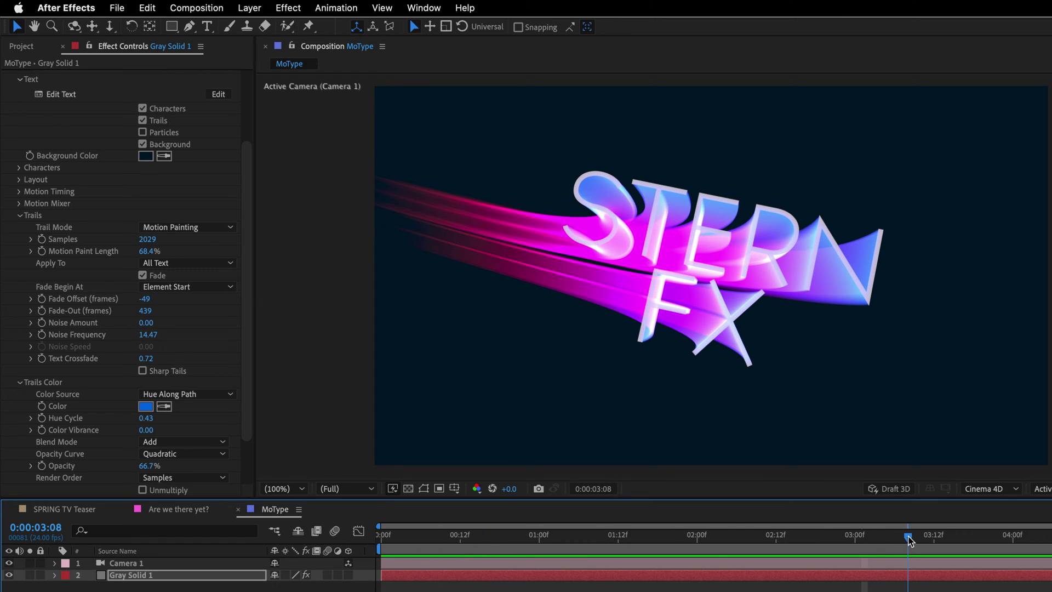
left_click(21, 382)
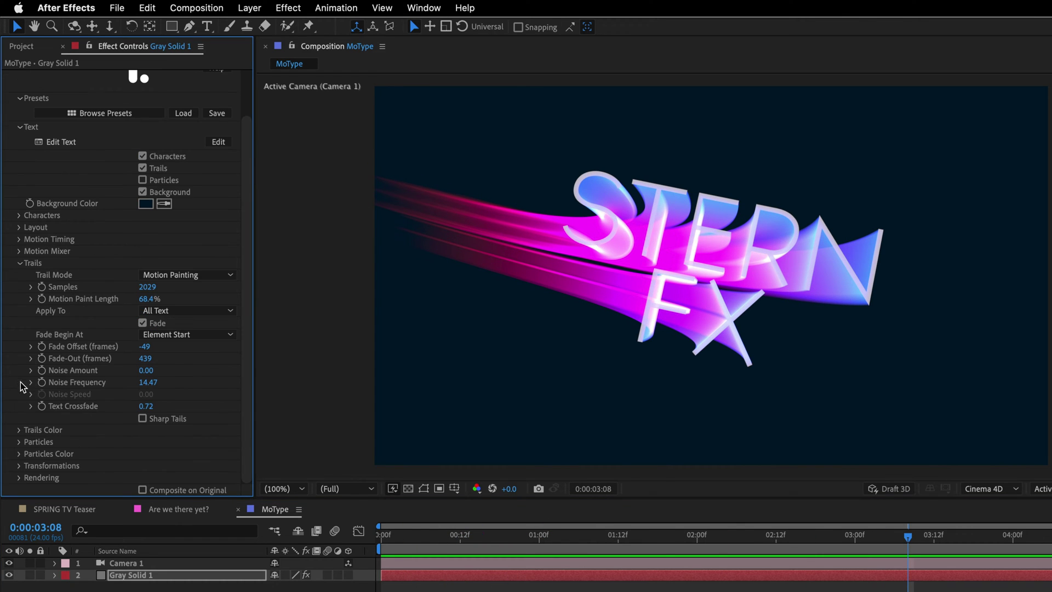
left_click(21, 264)
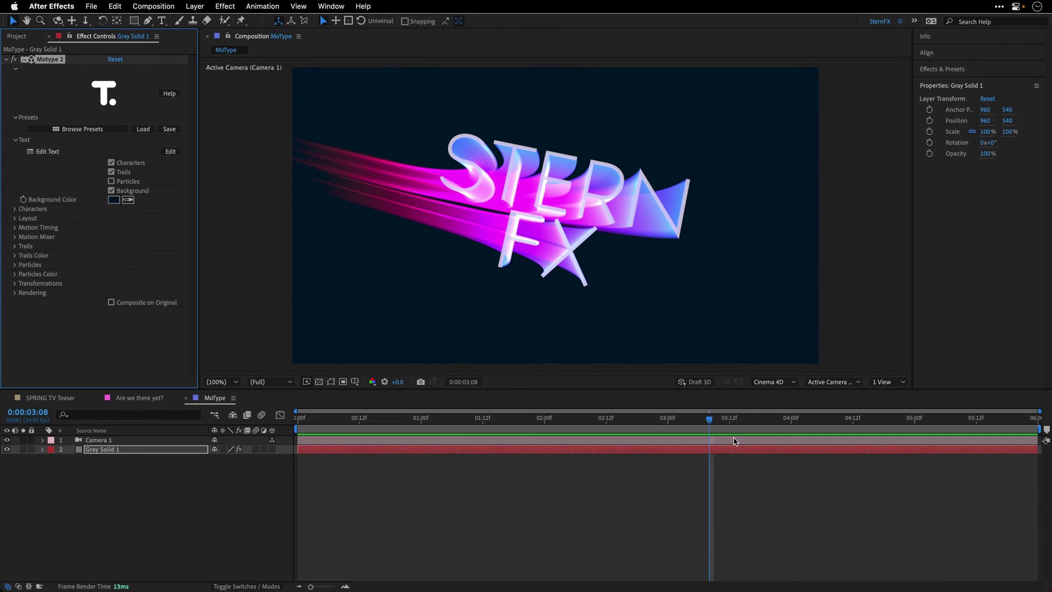
Step: Set a starting Position keyframe on Camera 1 at 0:00
left_click_drag(730, 426, 298, 425)
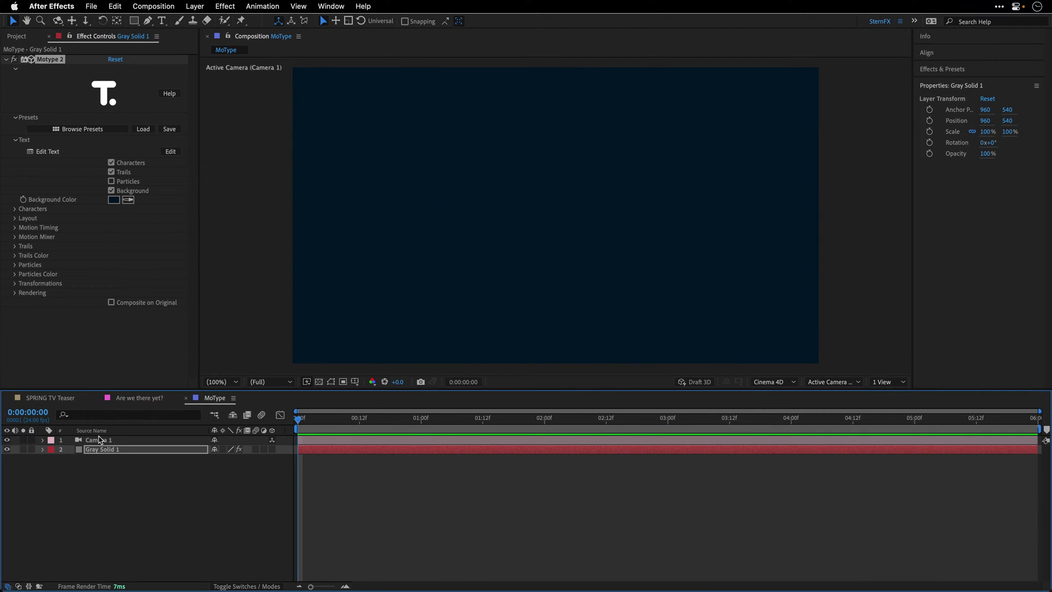
left_click(101, 442)
key("u")
key("u")
left_click(70, 458)
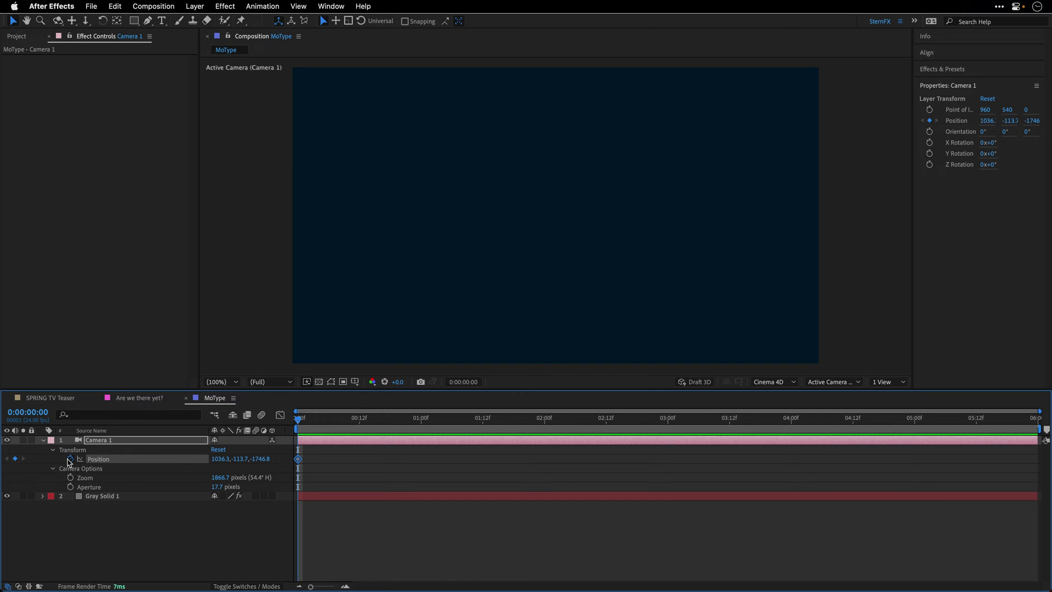
Step: At the last frame, dolly Camera 1 closer to STERN FX and preview the push-in
left_click_drag(1020, 428, 1034, 428)
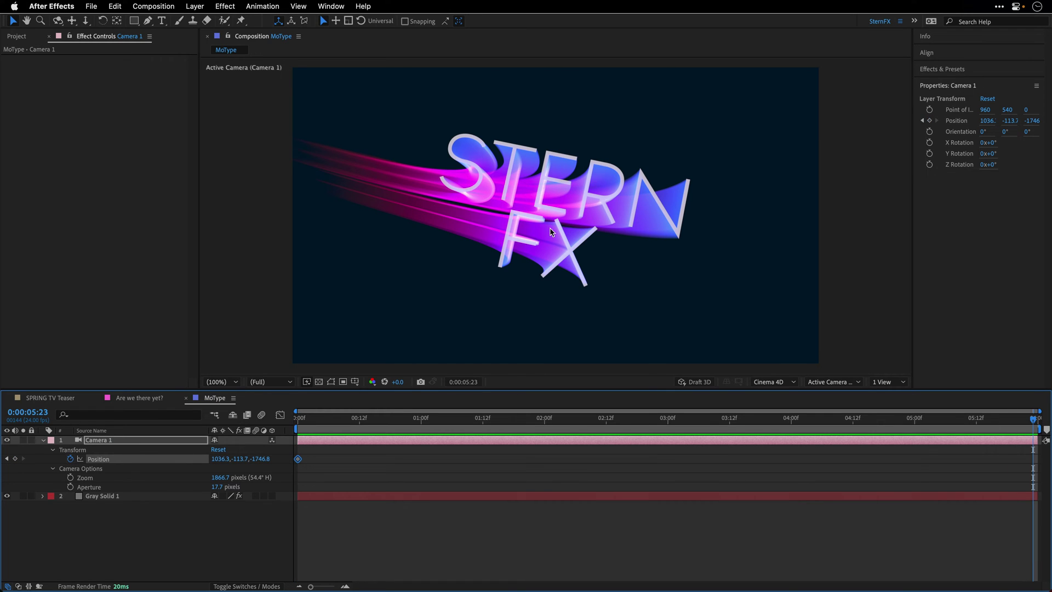
key("c")
left_click_drag(576, 233, 576, 221)
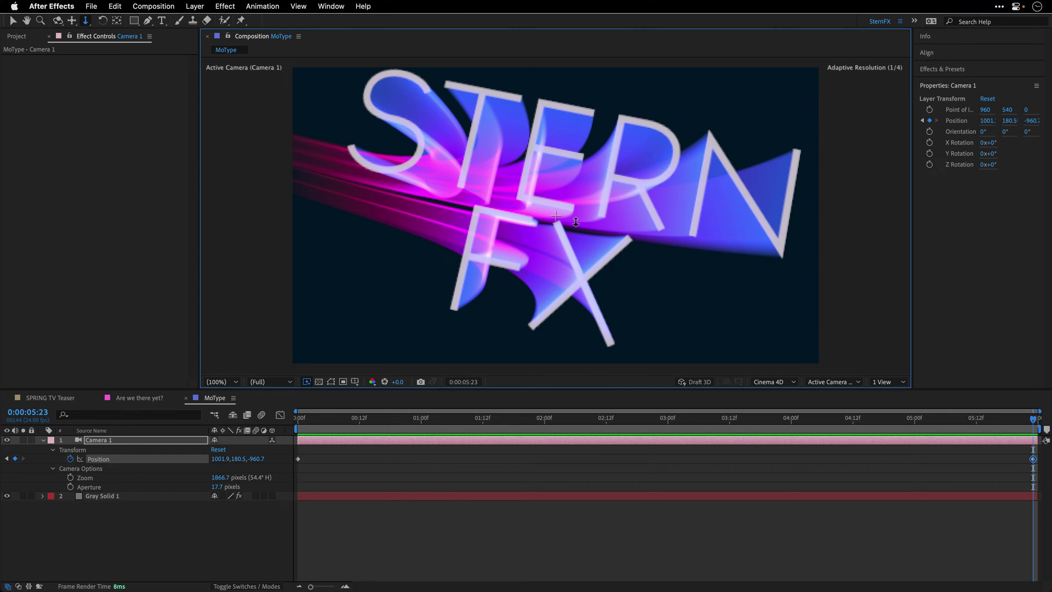
key("c")
key("space")
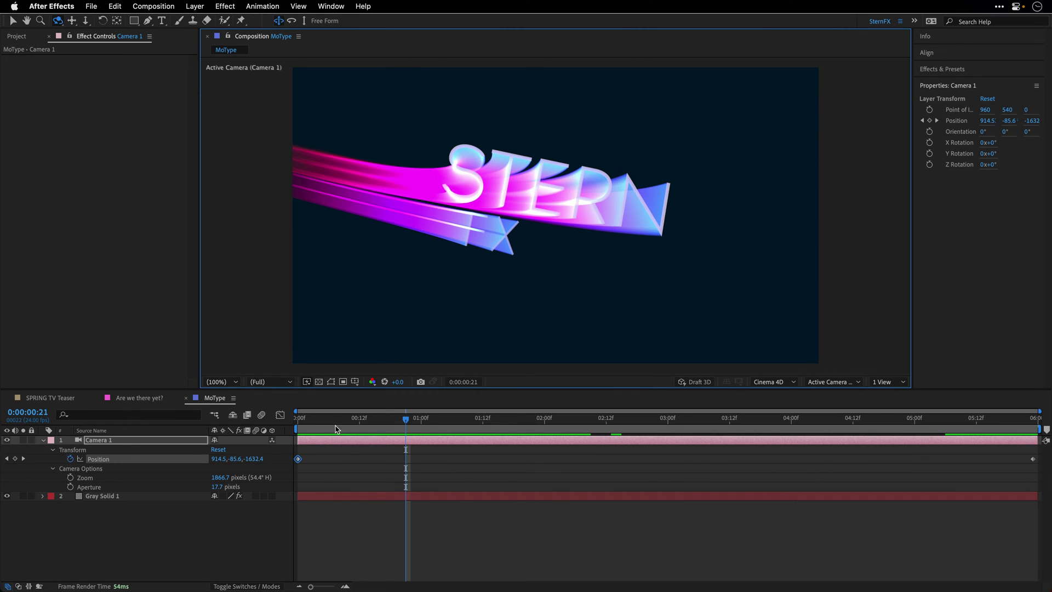
key("space")
key("space")
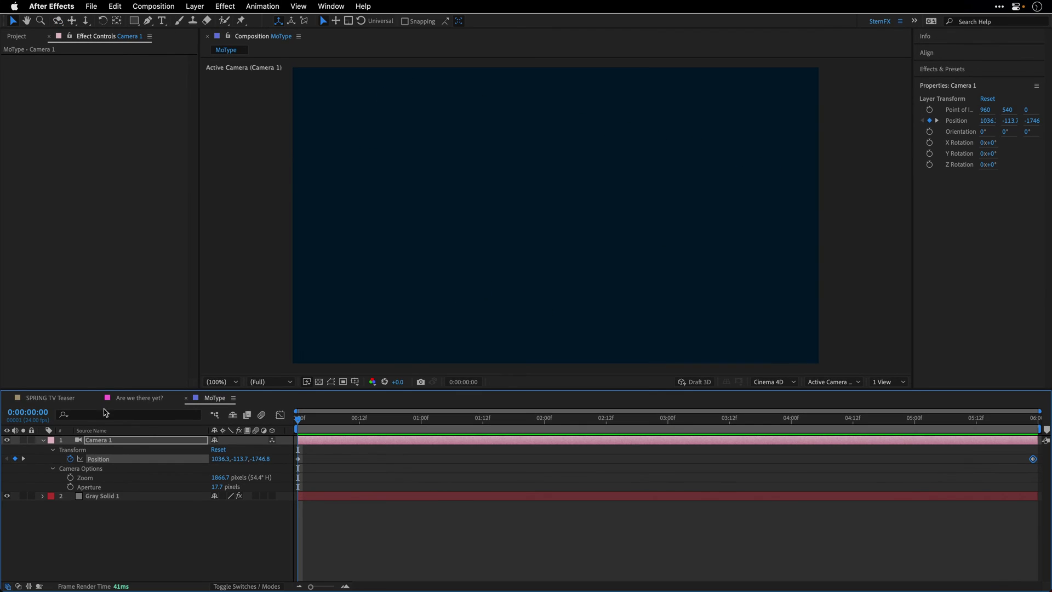
Step: Switch to the SPRING TV Teaser comp and preview it up to the ARE WE THERE YET? title
left_click(51, 399)
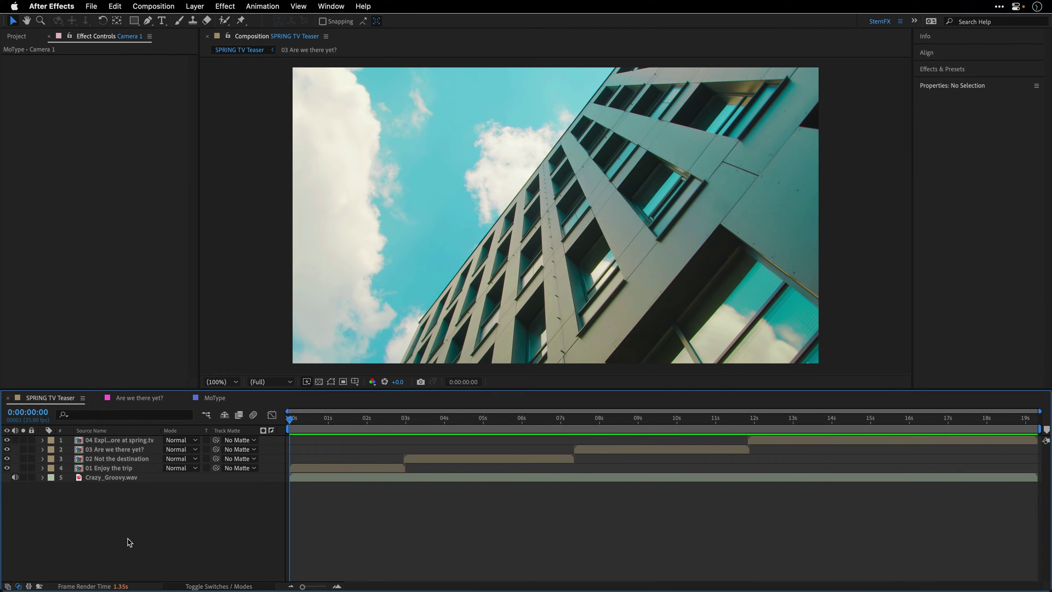
key("space")
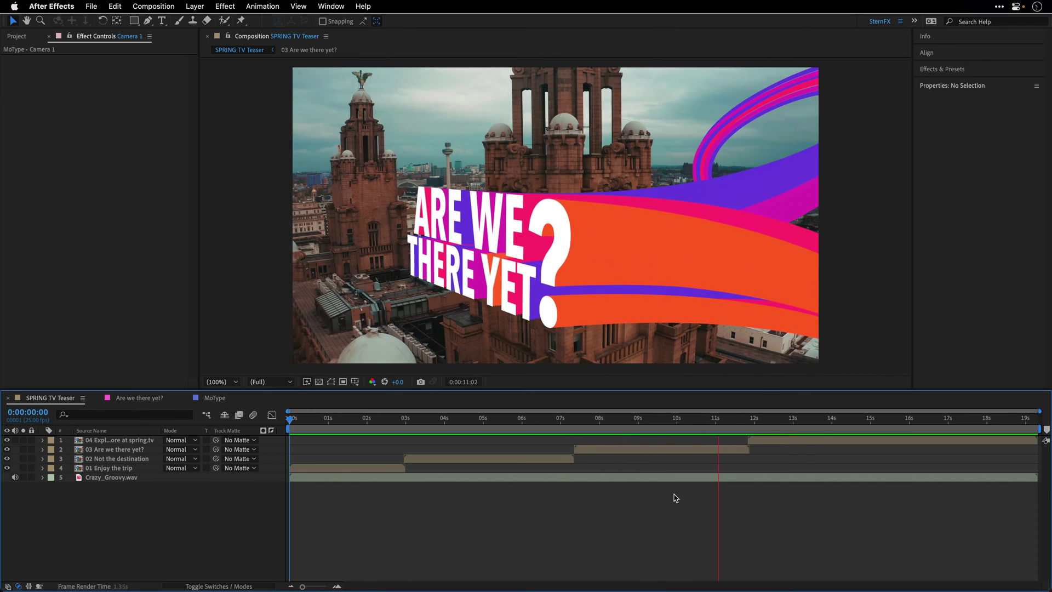
key("space")
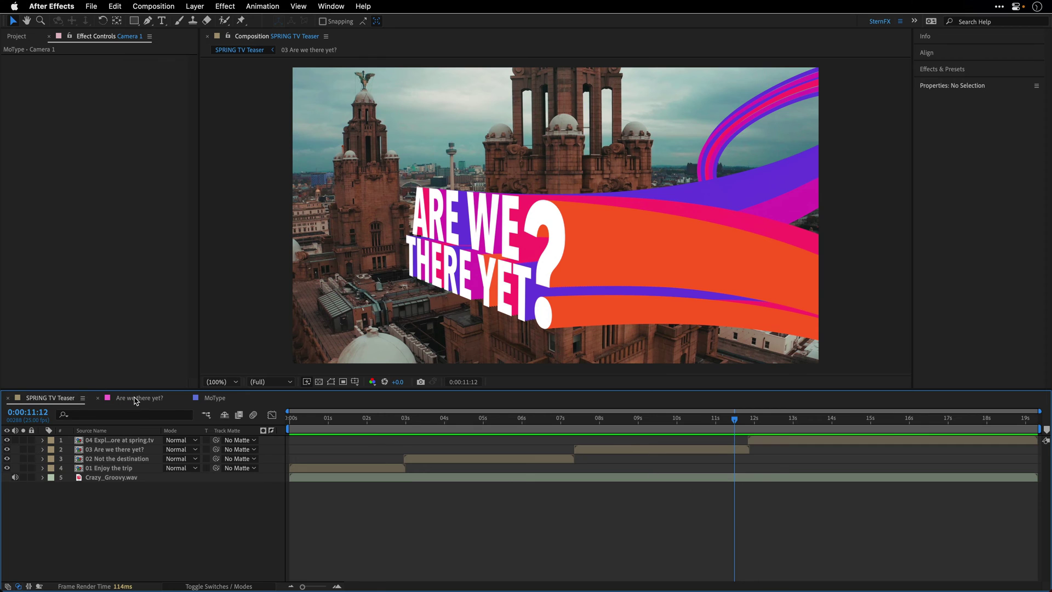
Step: Open the Are we there yet? comp and preview the clock-tower clip's solved track points
left_click(136, 398)
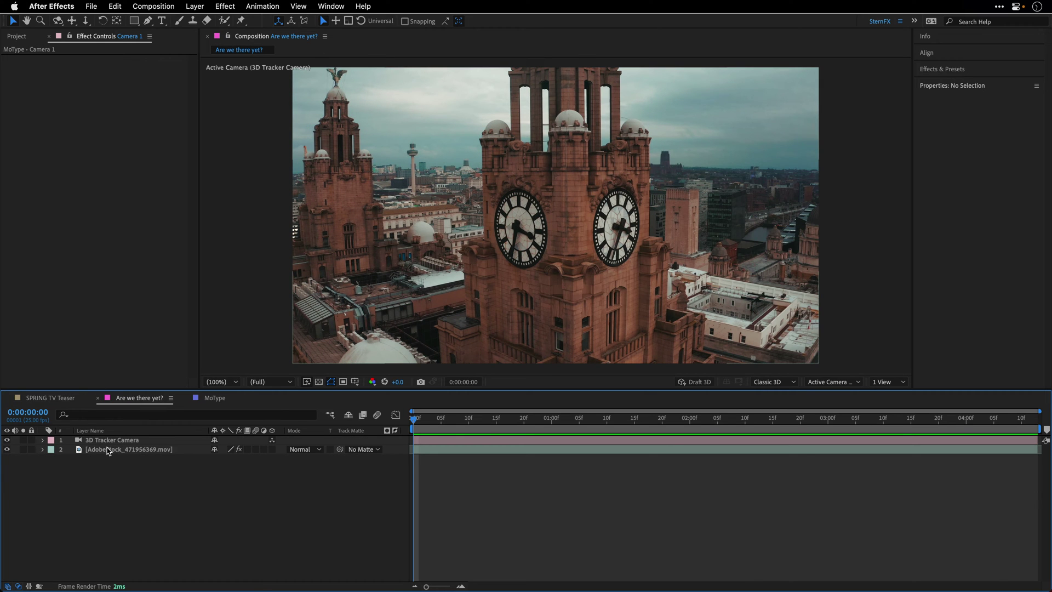
key("space")
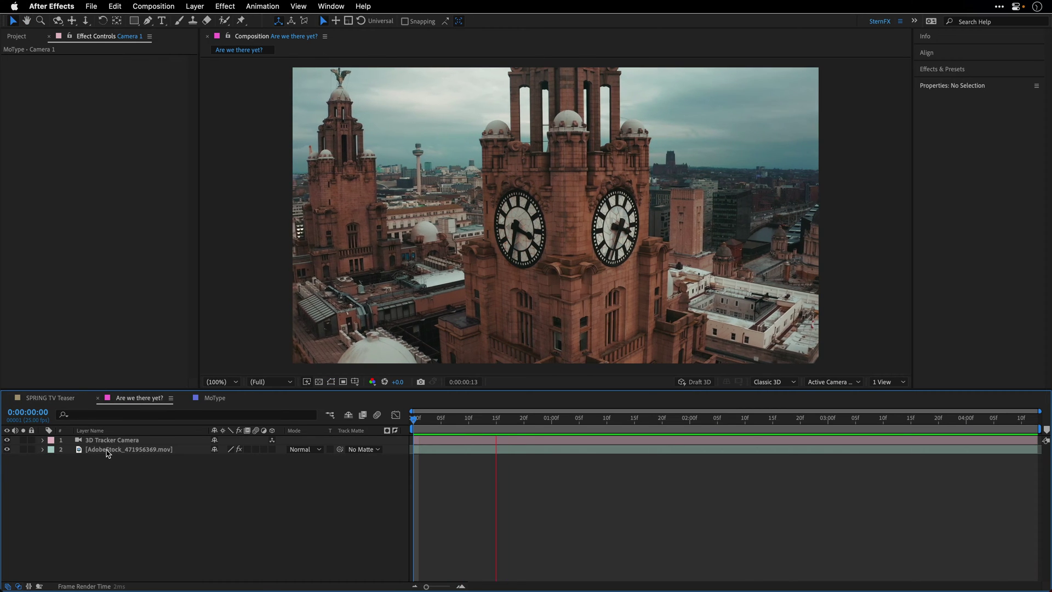
left_click(107, 453)
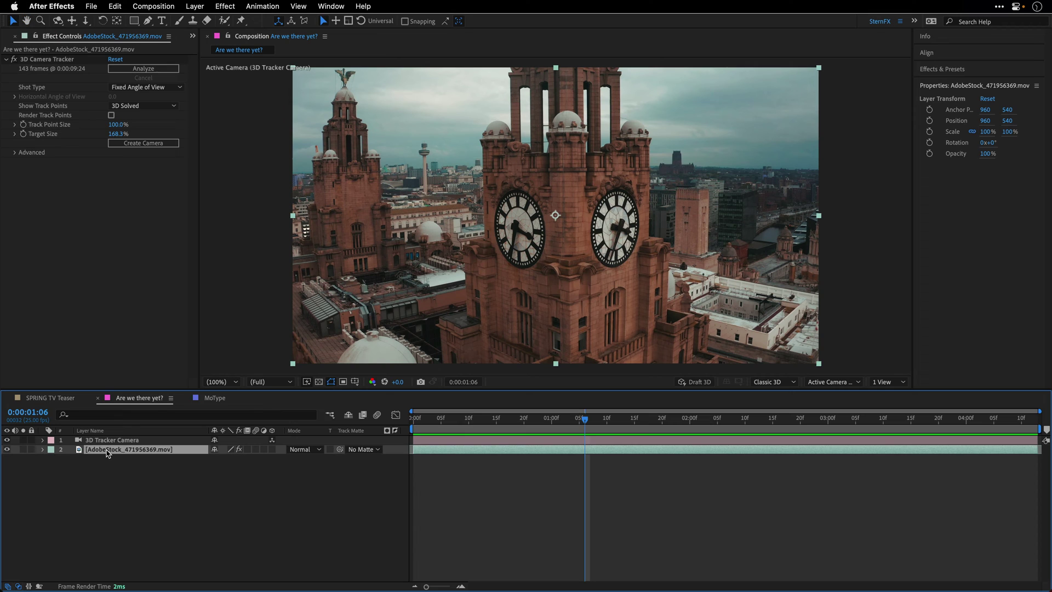
left_click(54, 60)
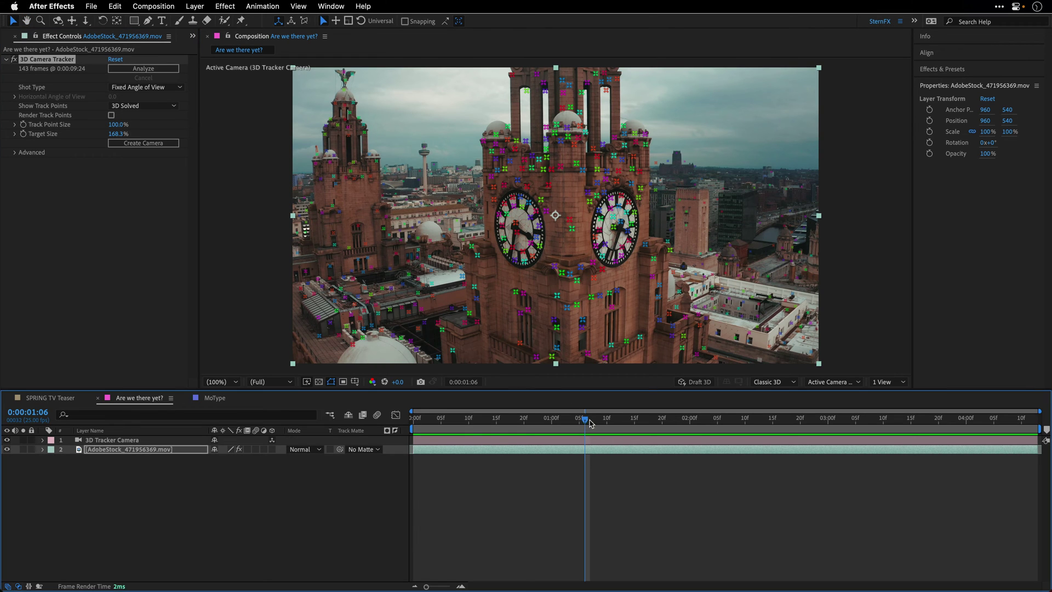
key("space")
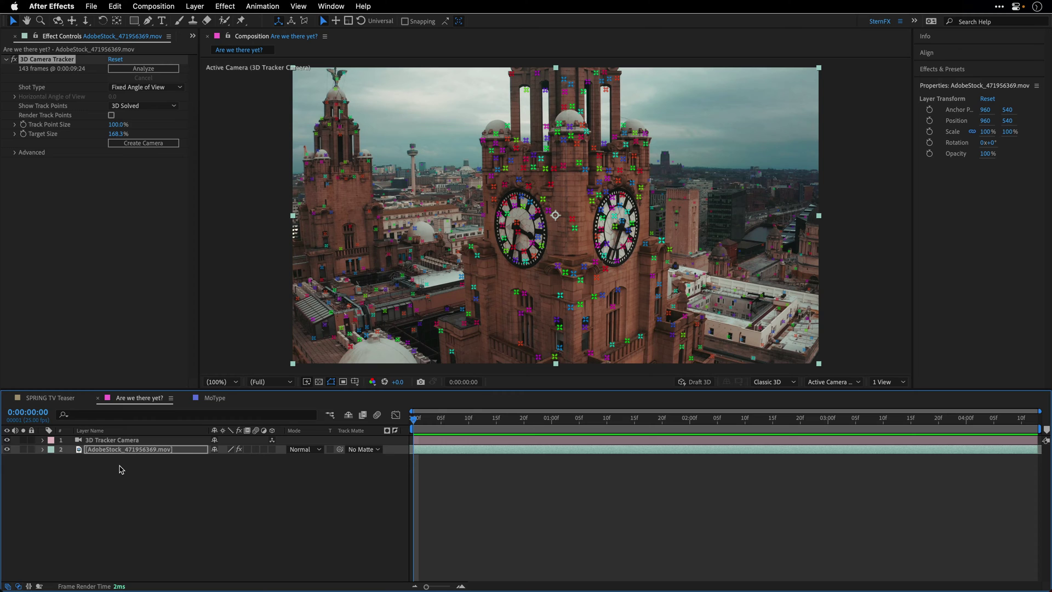
Step: Create a solid named MoType and apply Yanobox Motype 2 to it
left_click(122, 470)
key("super+y")
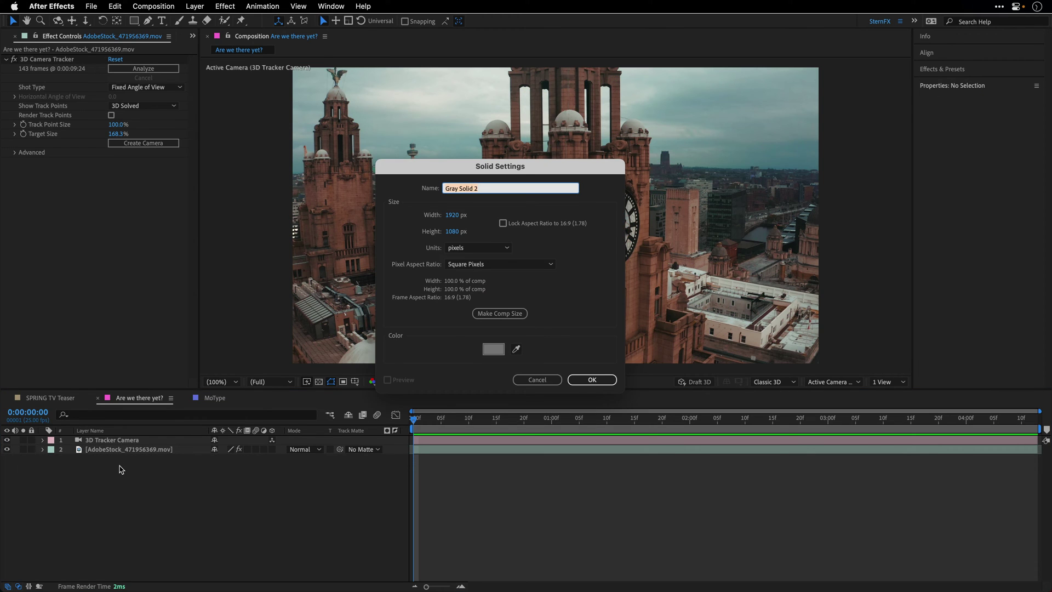
type("MoType")
key("Return")
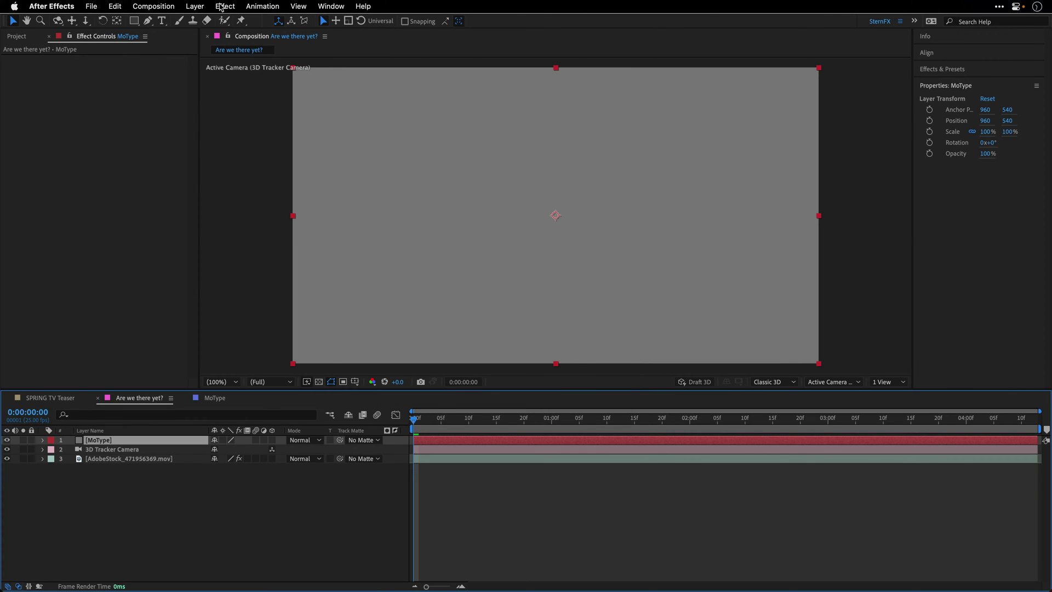
left_click(220, 7)
mouse_move(263, 361)
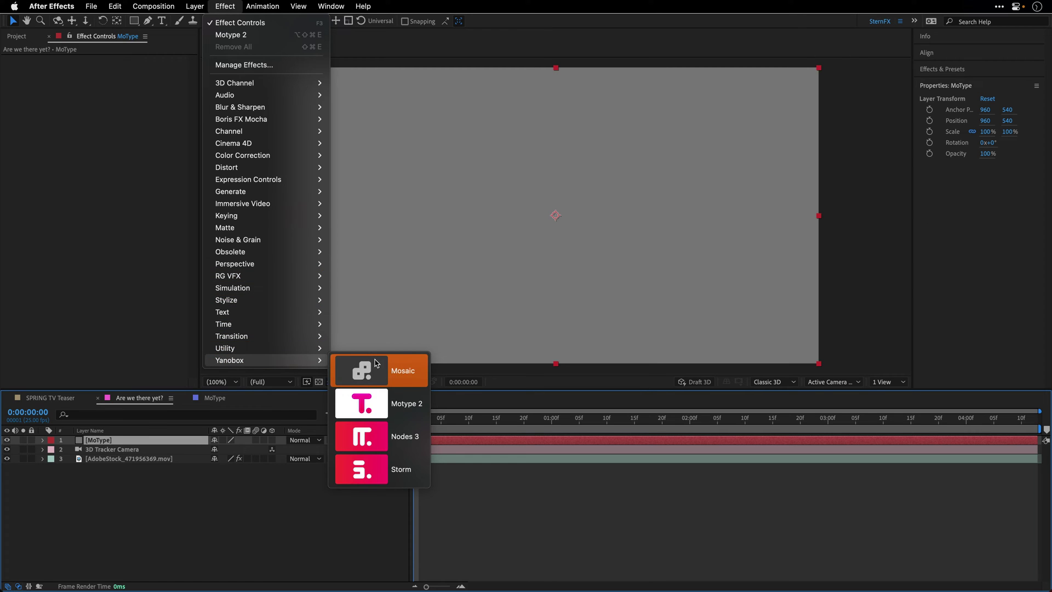
left_click(378, 402)
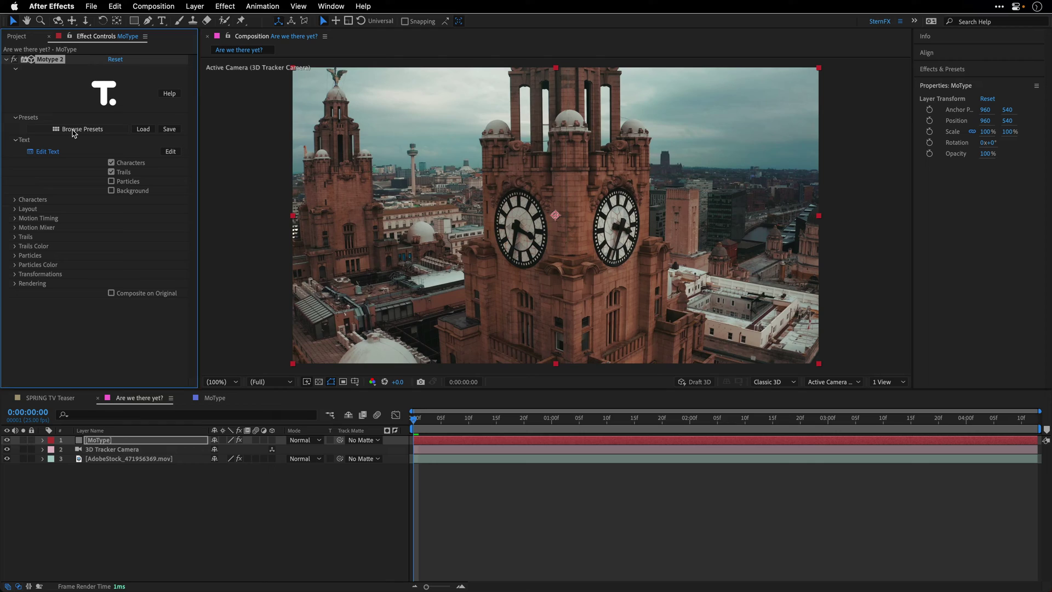
Step: Apply the Moving Forward preset from Motype 2's 3D Long Shadows presets to the MoType layer
left_click(74, 134)
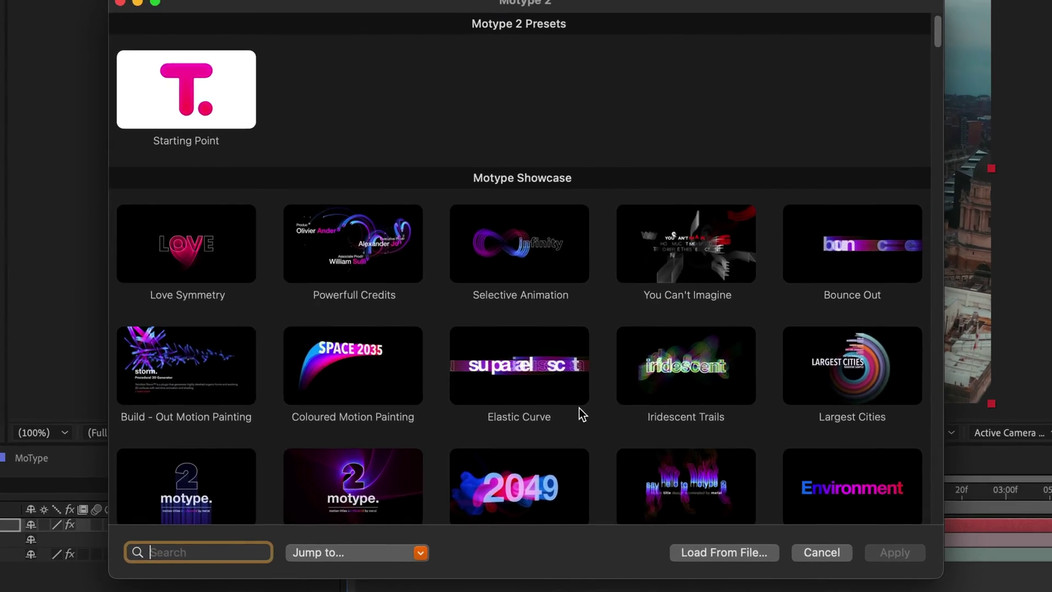
scroll(561, 369, "down", 10)
scroll(580, 415, "down", 6)
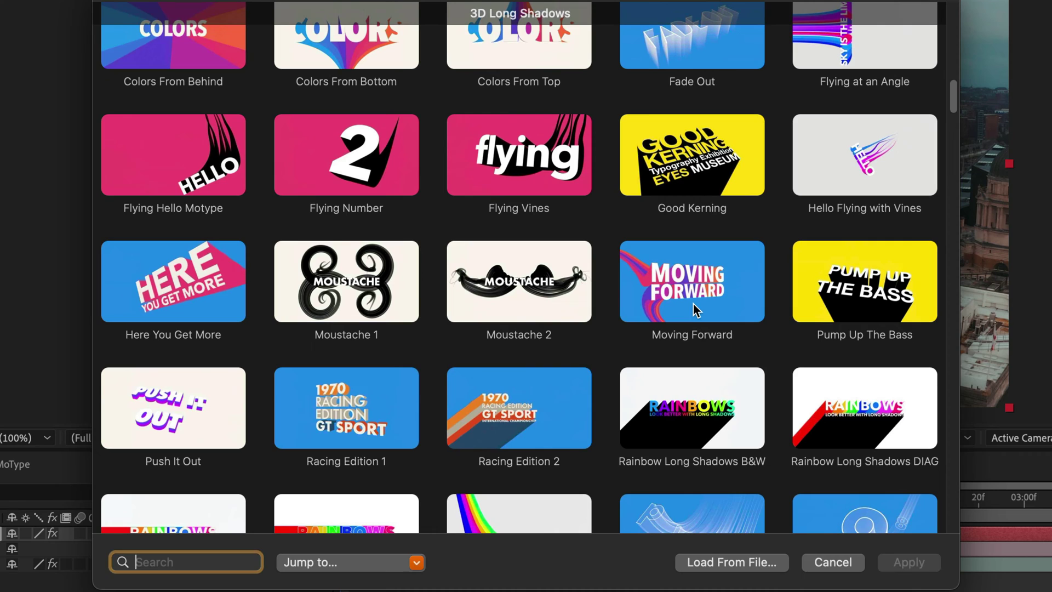
left_click(694, 311)
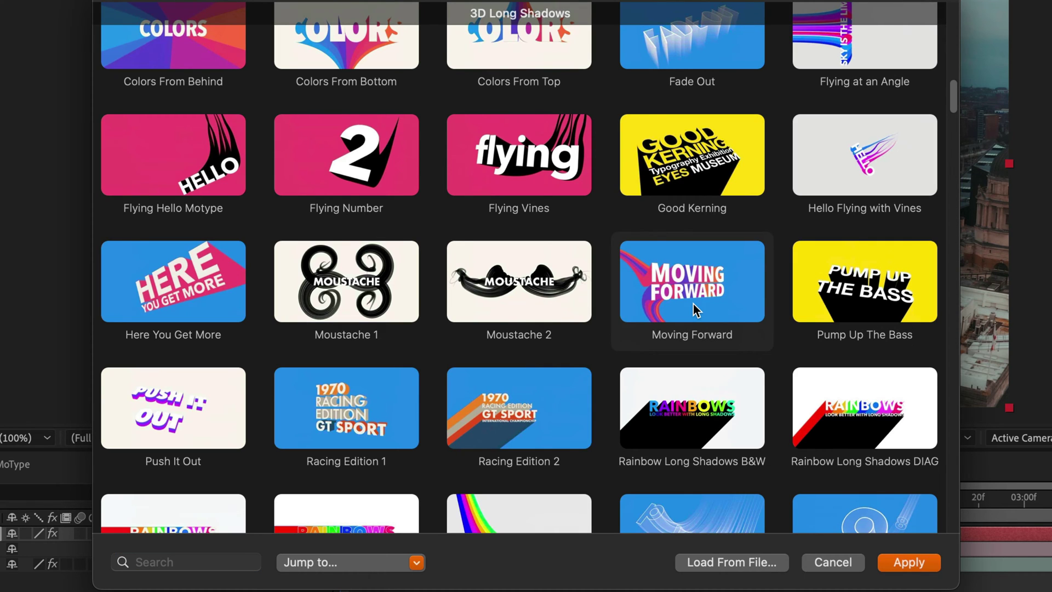
left_click(910, 562)
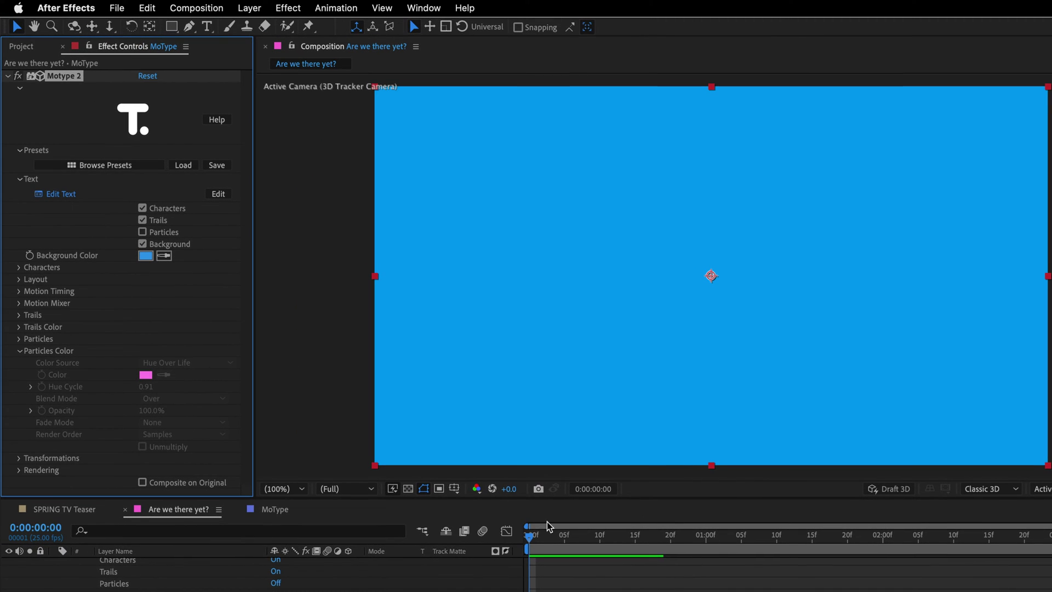
Step: Uncheck Background in Motype 2 to remove the preset's blue background
scroll(108, 581, "up", 5)
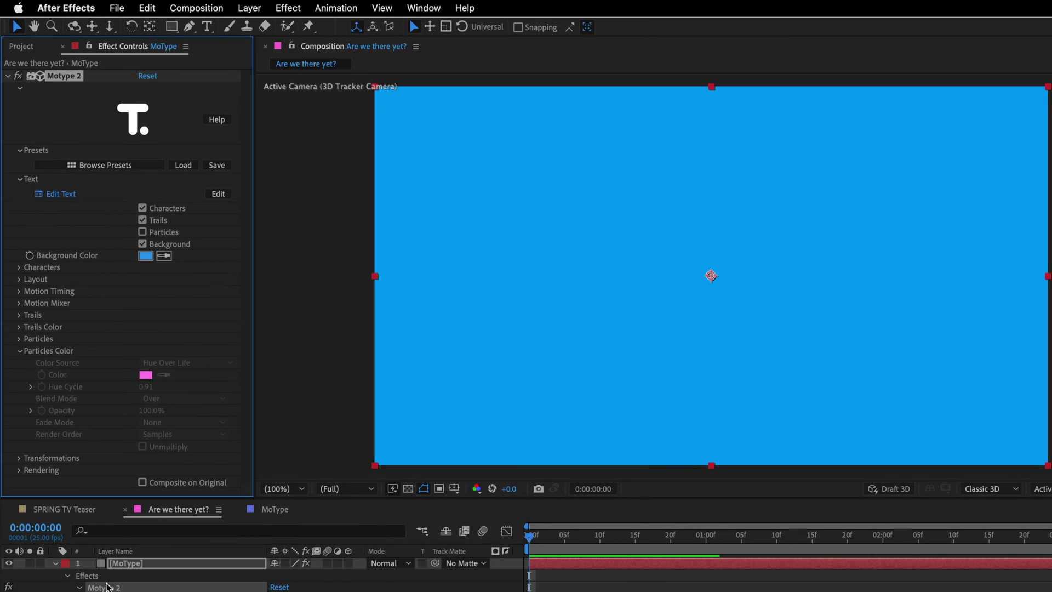
left_click(55, 563)
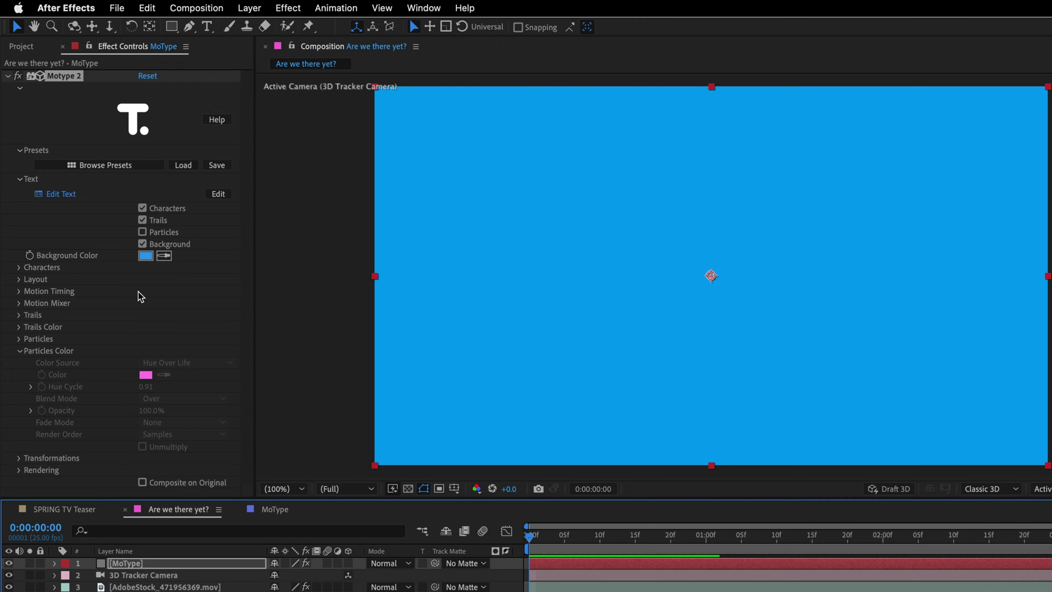
left_click(142, 244)
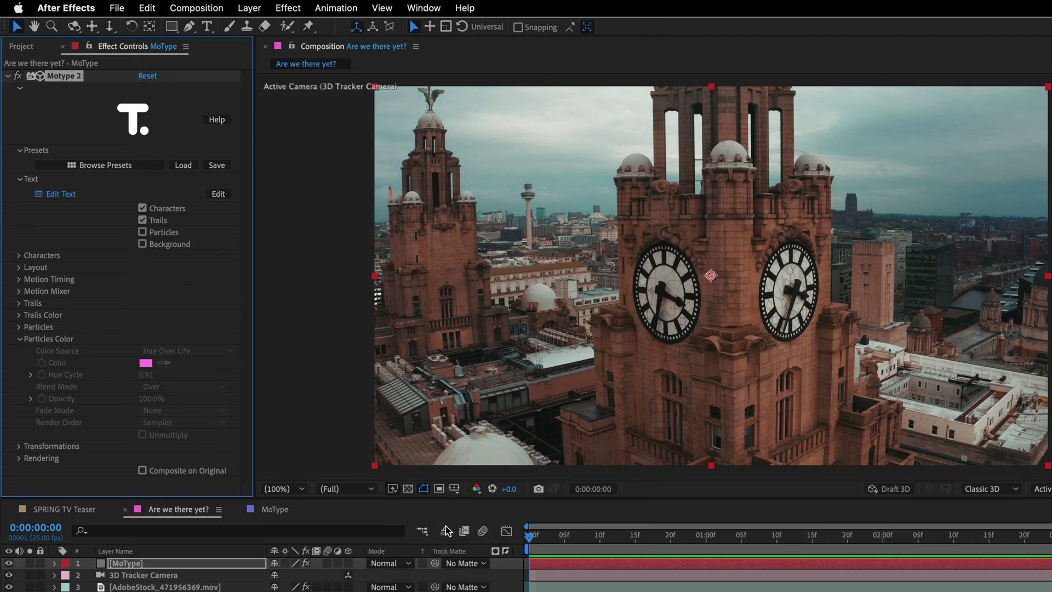
Step: Preview the MOVING FORWARD title animation over the clock-tower footage, scrubbing back and replaying
key("space")
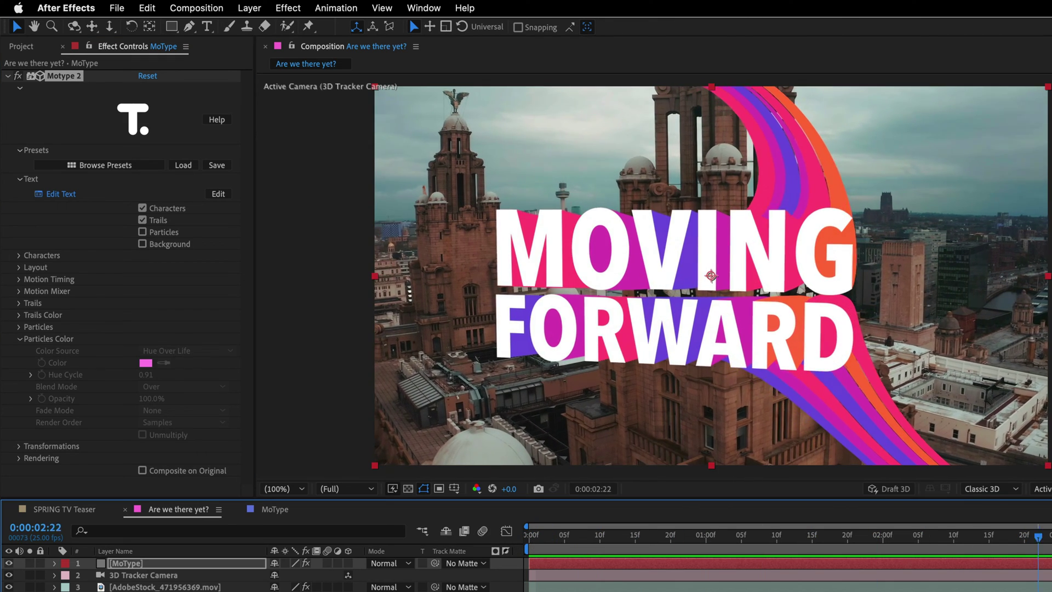
left_click_drag(599, 536, 902, 559)
key("space")
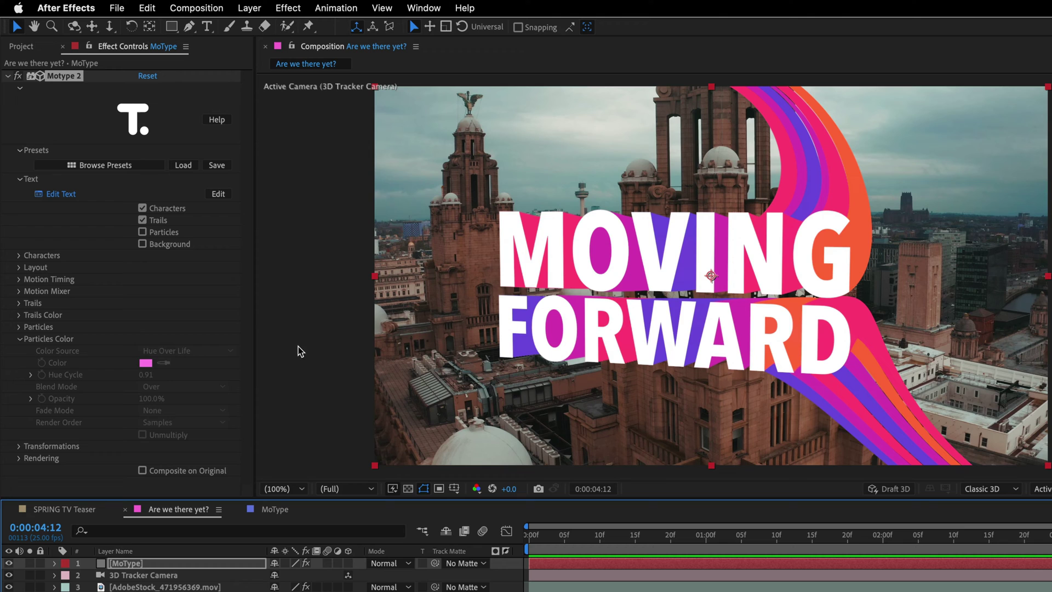
left_click(19, 340)
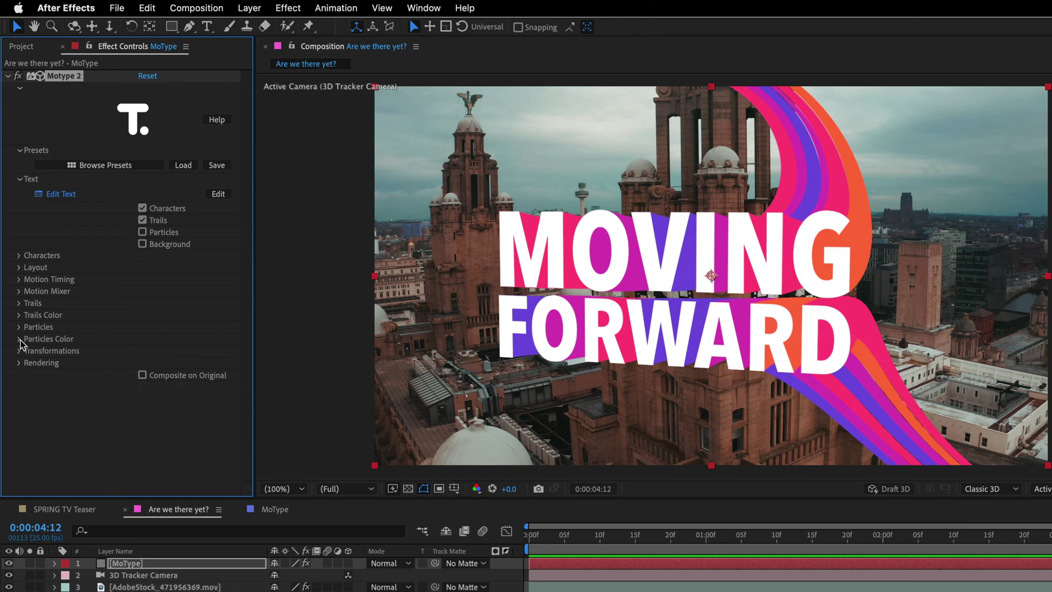
Step: Replace the title text MOVING FORWARD with ARE WE THERE YET
left_click(57, 195)
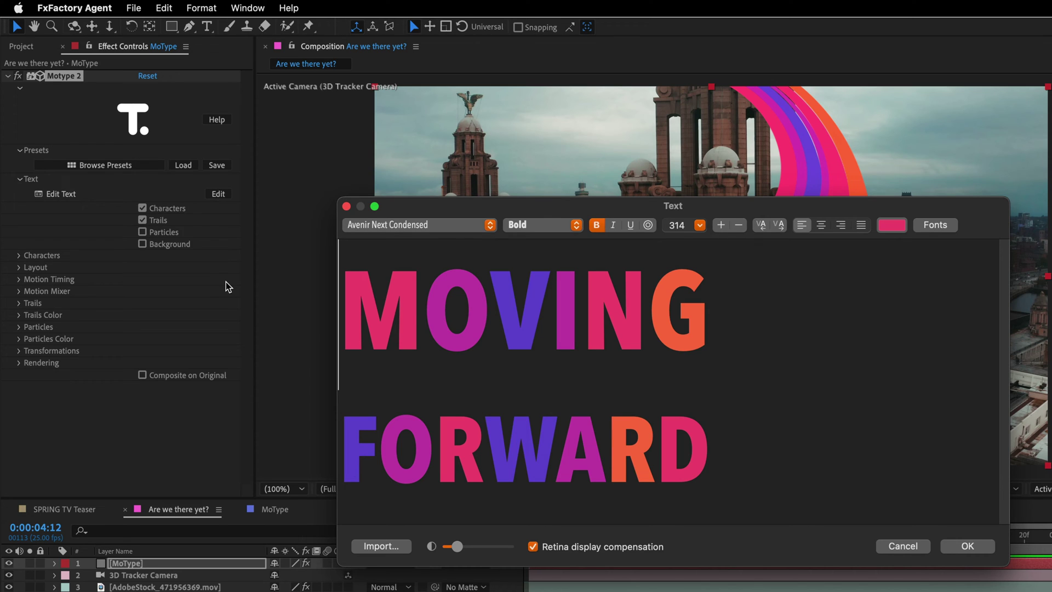
left_click_drag(418, 305, 531, 305)
type("ARE")
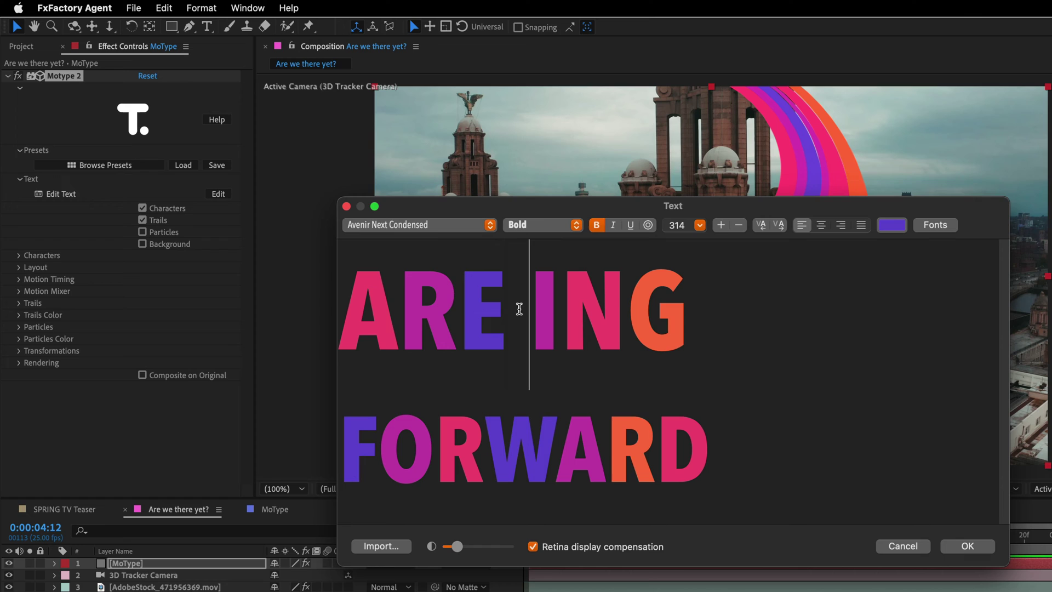
left_click_drag(519, 308, 550, 309)
type("W")
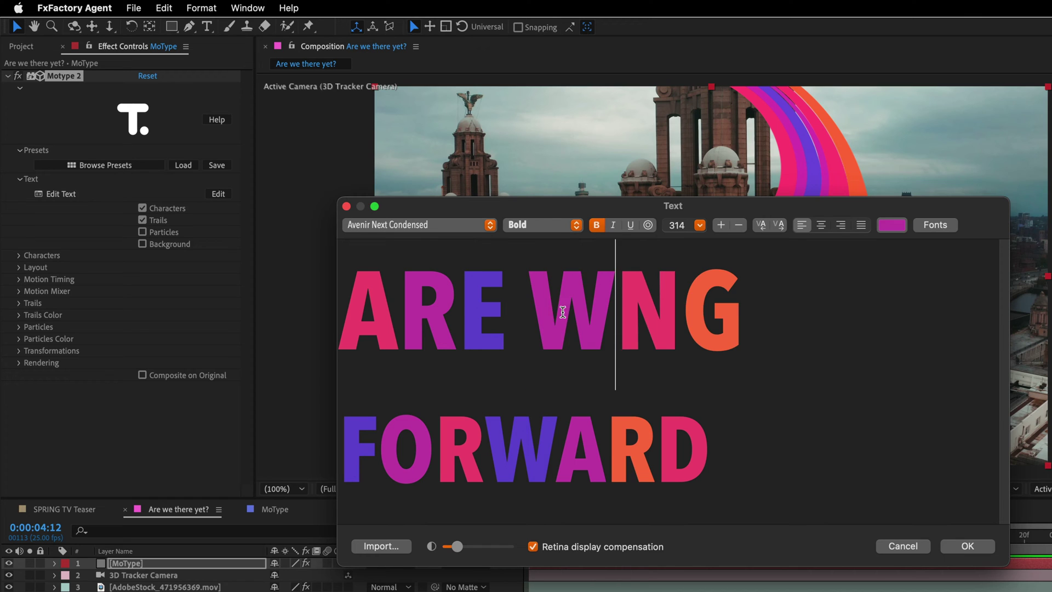
left_click_drag(620, 308, 726, 310)
type("E")
key("BackSpace")
left_click_drag(339, 447, 700, 438)
type("THERE YET")
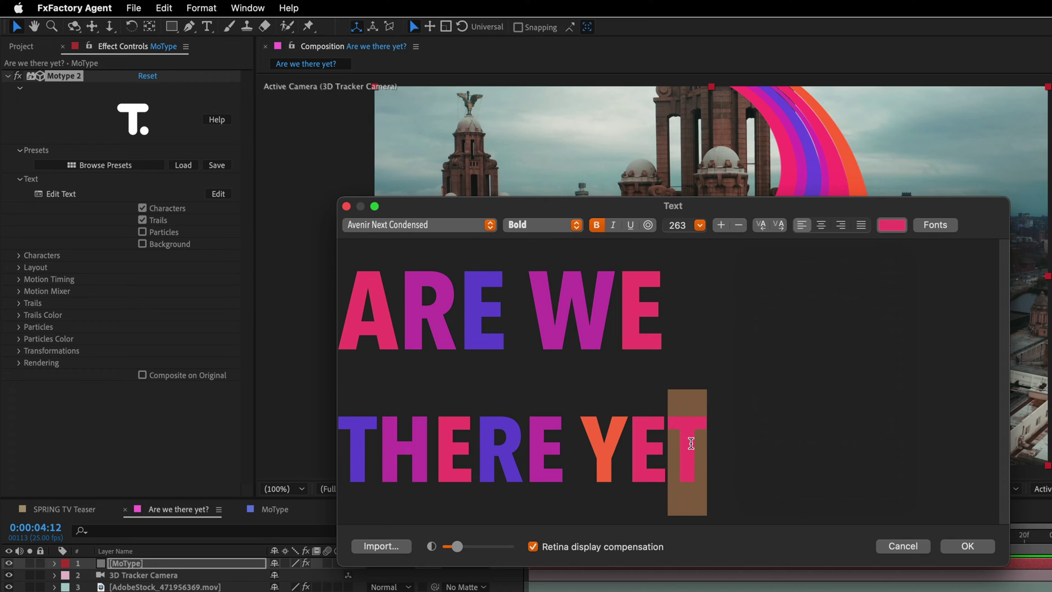
Step: Colour the final T purple by sampling the E of ARE, and confirm the text
left_click(885, 227)
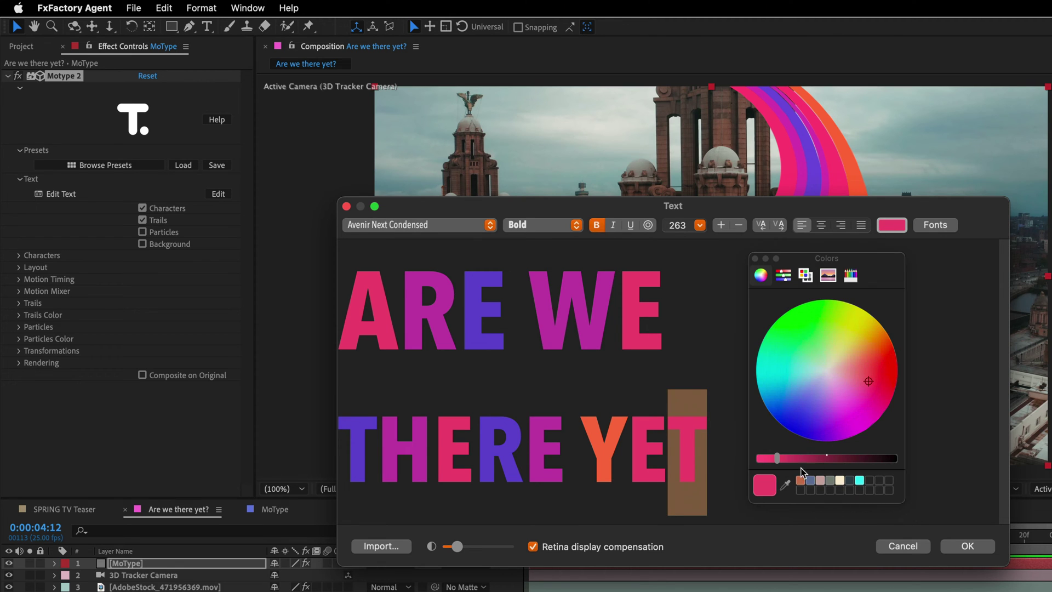
left_click(784, 484)
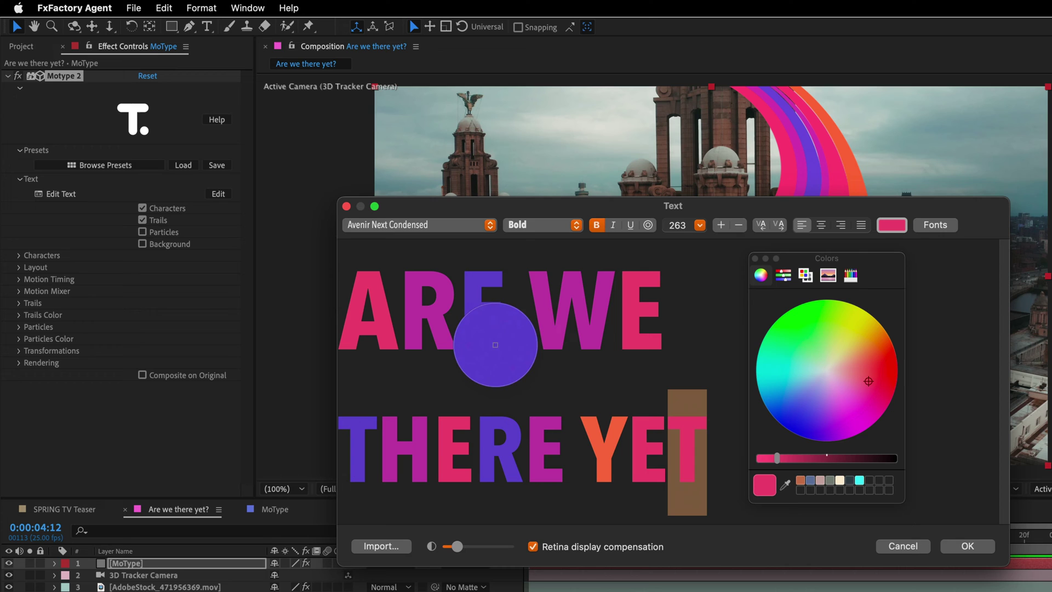
left_click(485, 340)
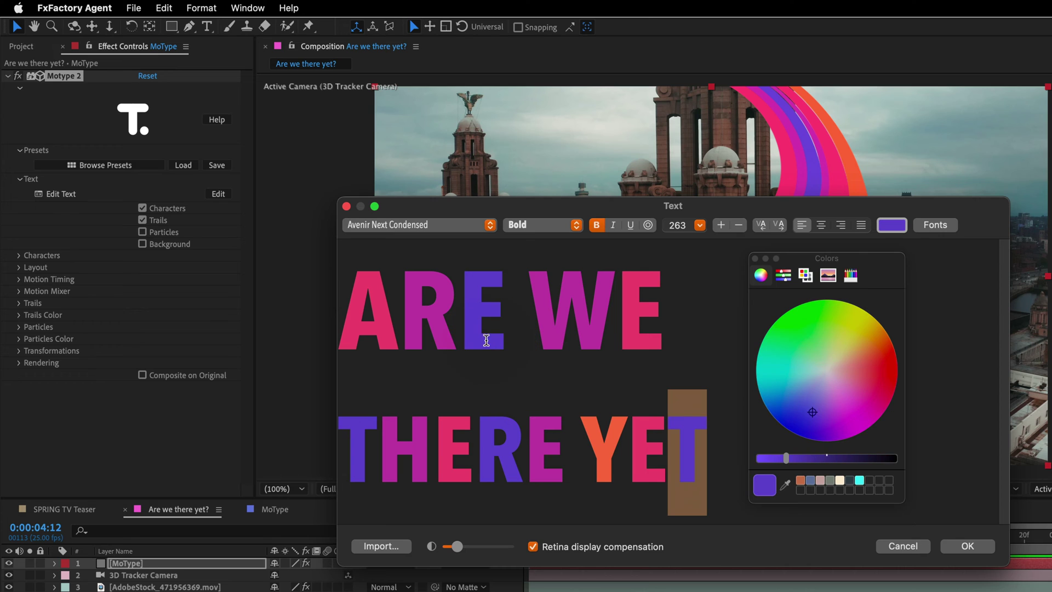
left_click(968, 546)
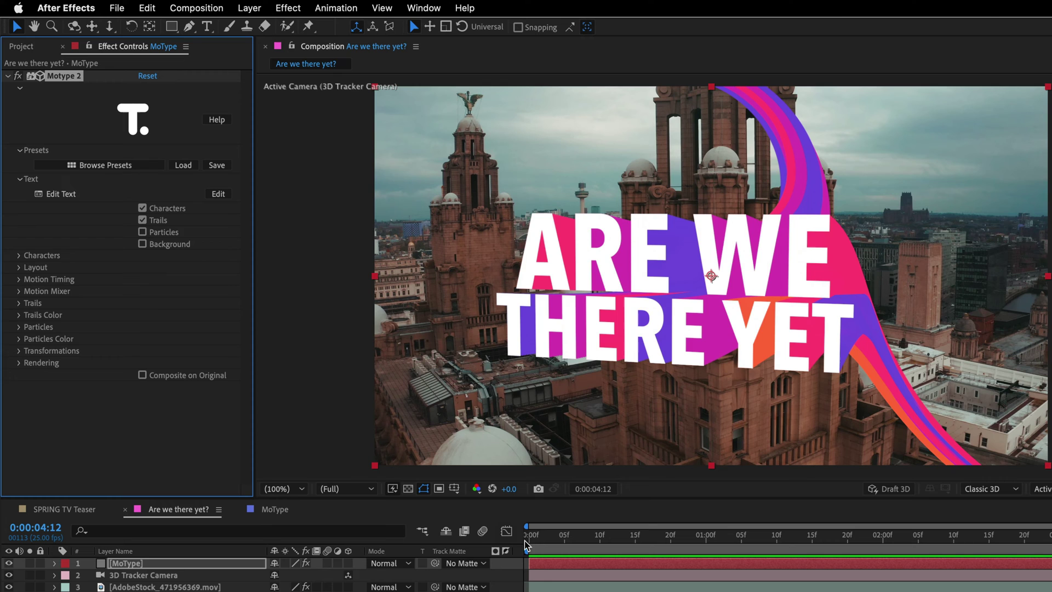
left_click_drag(525, 540, 1051, 543)
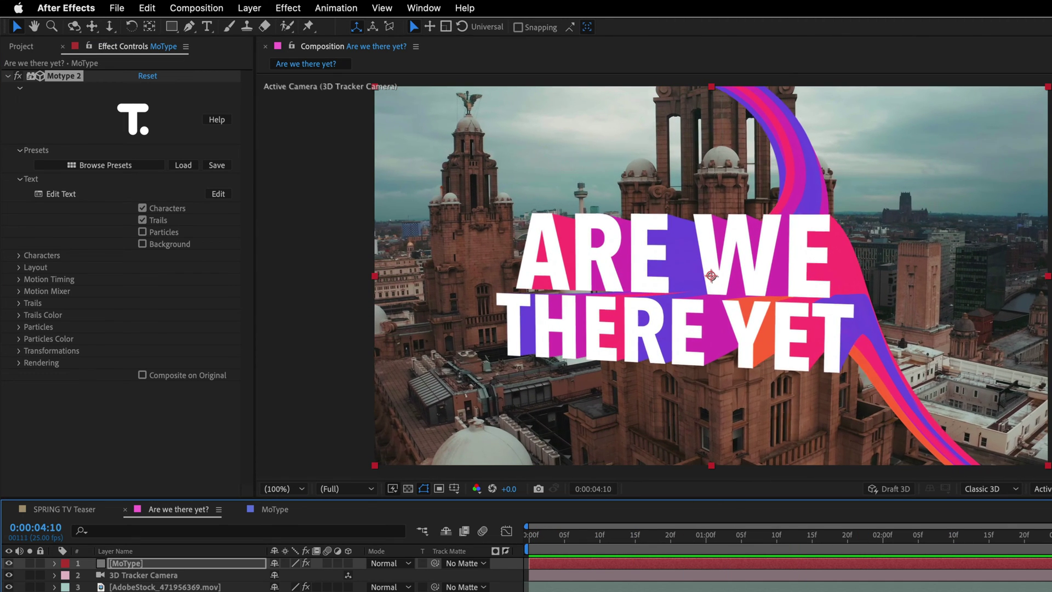
Step: Set Motype 2 Transformations to Rotation Y 25°, Position Z -500 and Position XY 1451, 506
left_click(18, 351)
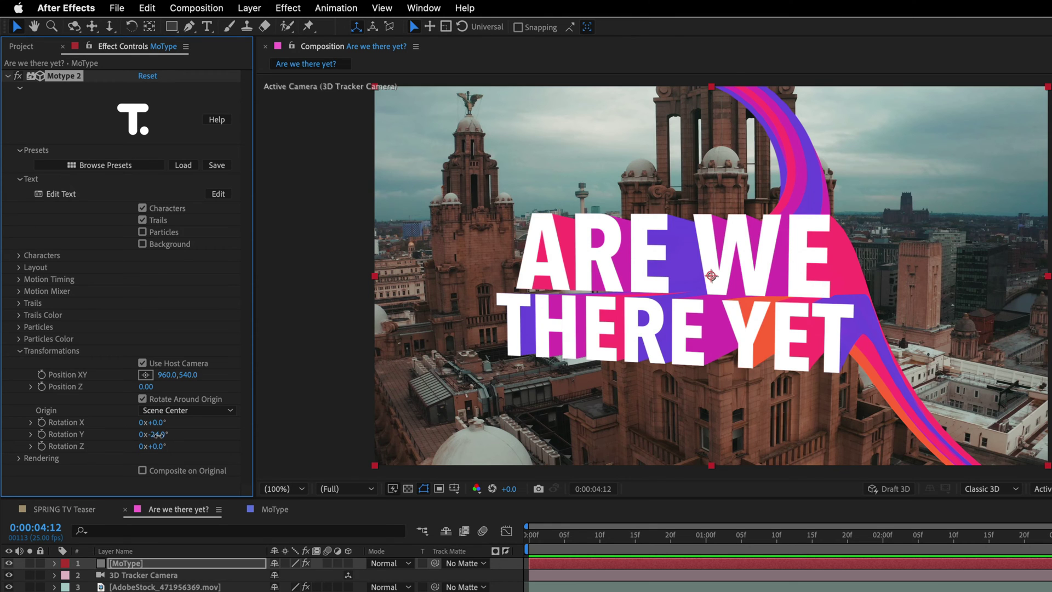
left_click_drag(153, 434, 189, 434)
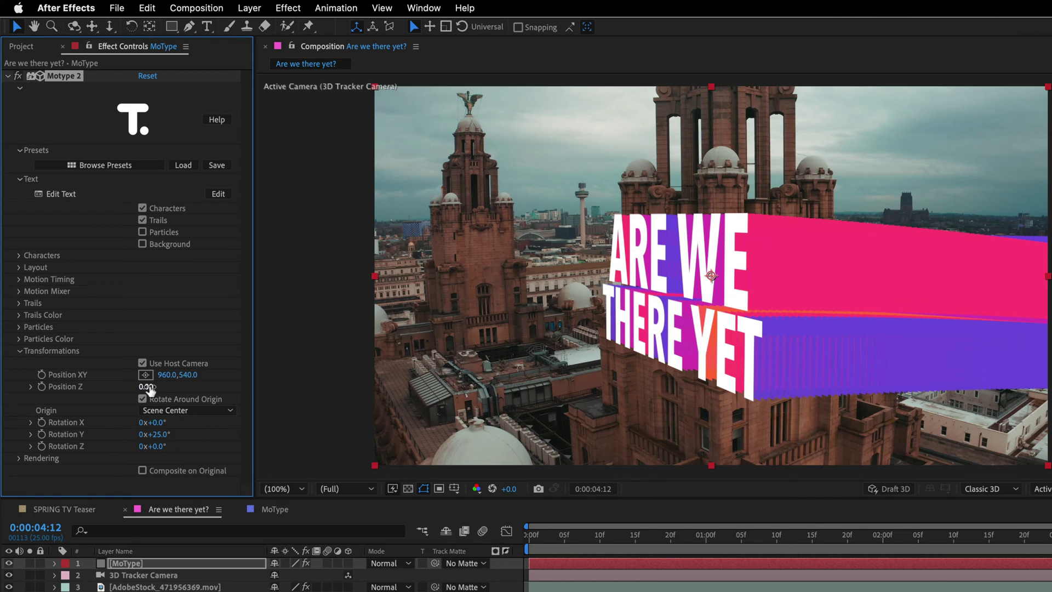
left_click_drag(146, 388, 114, 390)
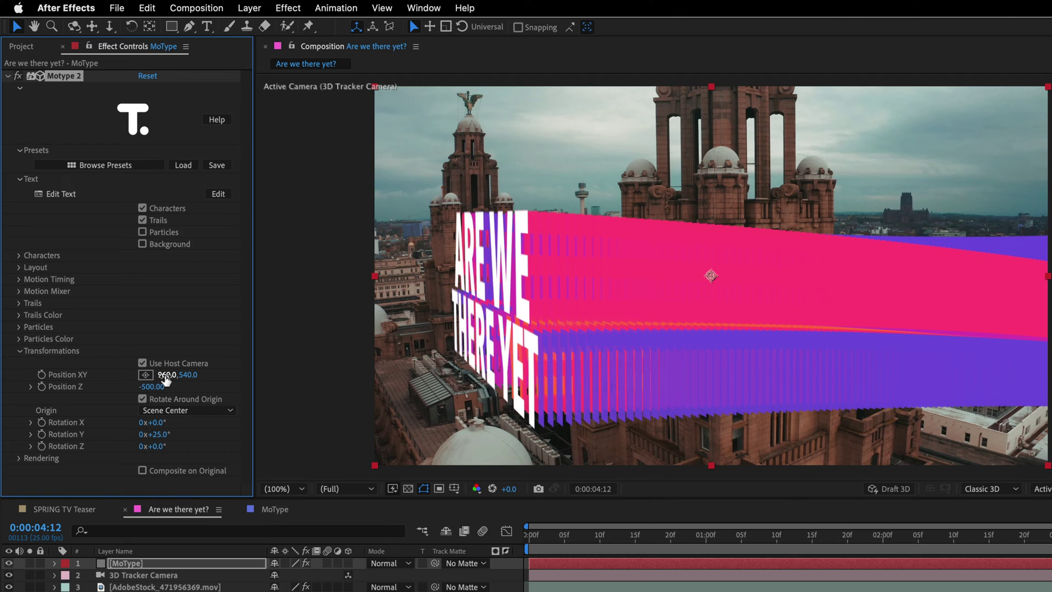
left_click_drag(165, 377, 510, 376)
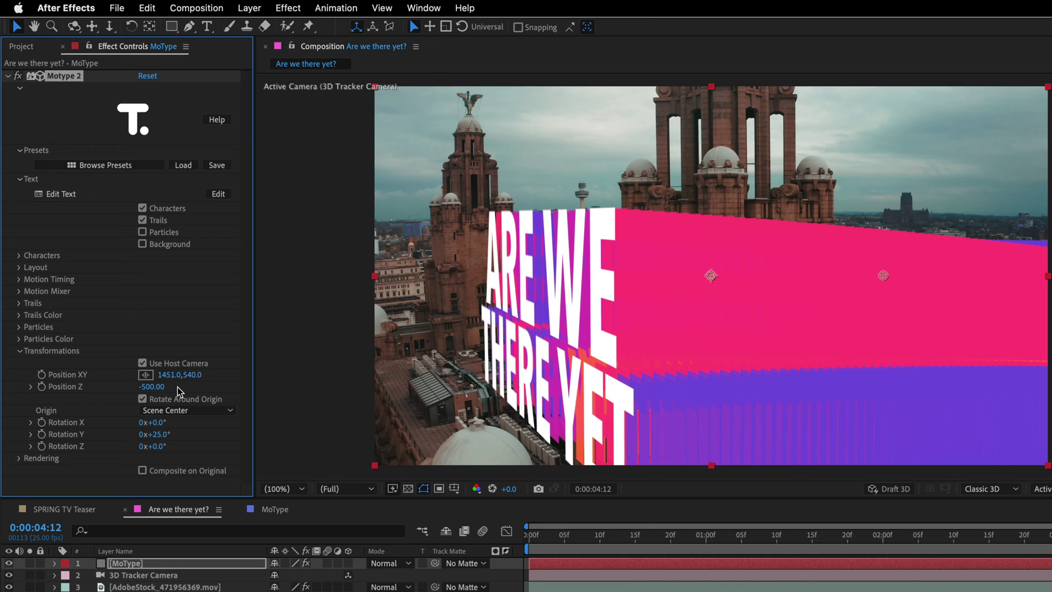
left_click_drag(199, 375, 161, 380)
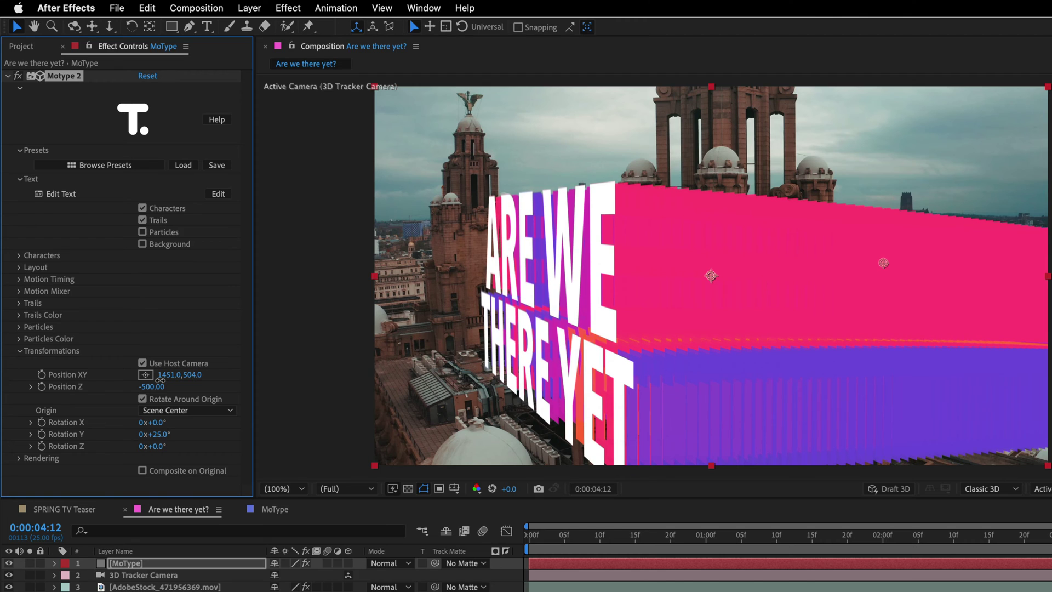
Step: Set the Characters Font Scale to 0.5
left_click(20, 256)
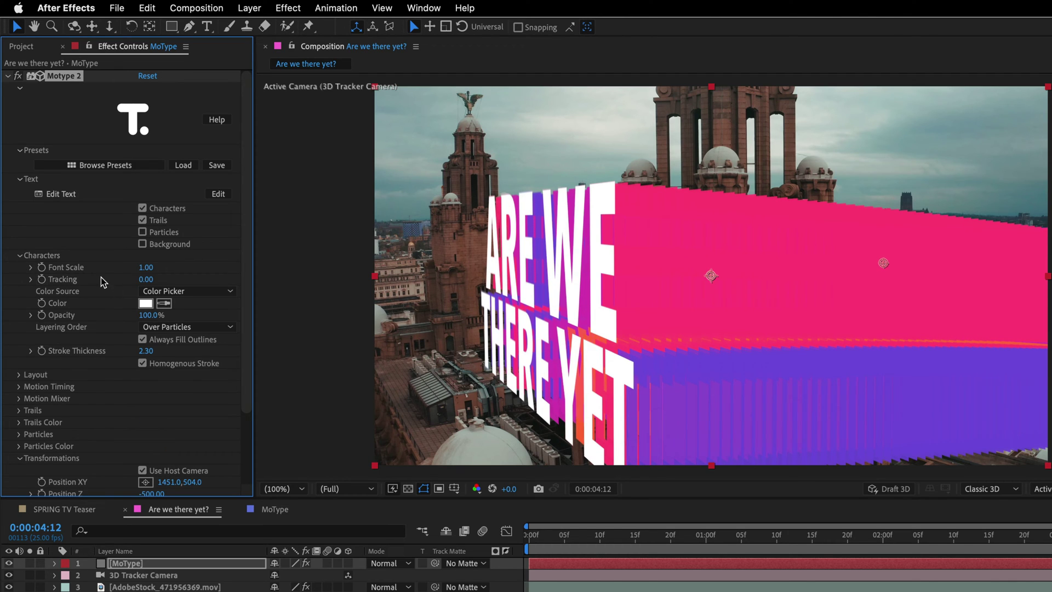
left_click(145, 269)
type("0.5")
key("Return")
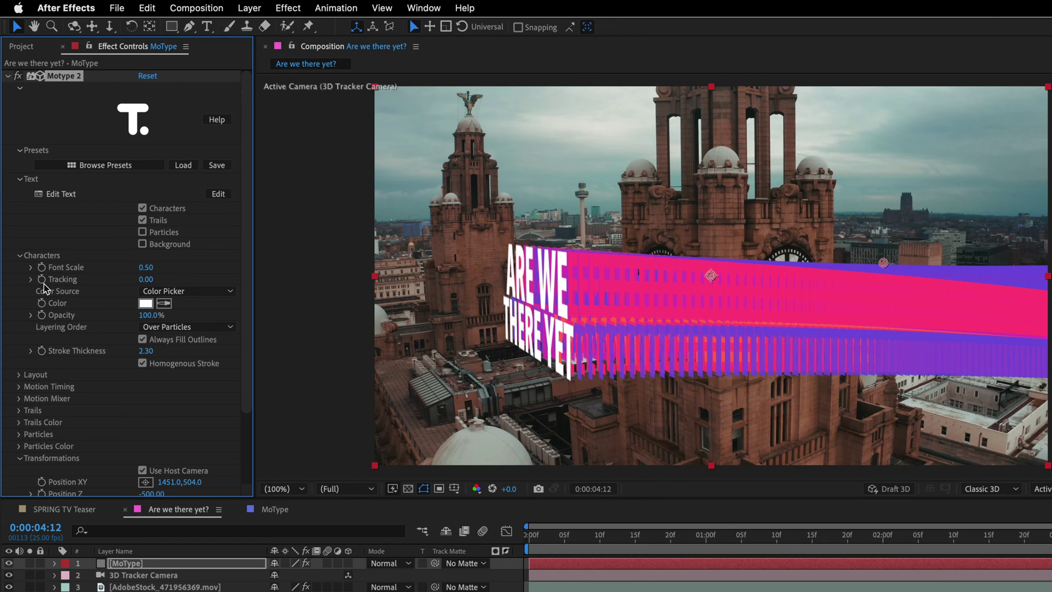
left_click(20, 255)
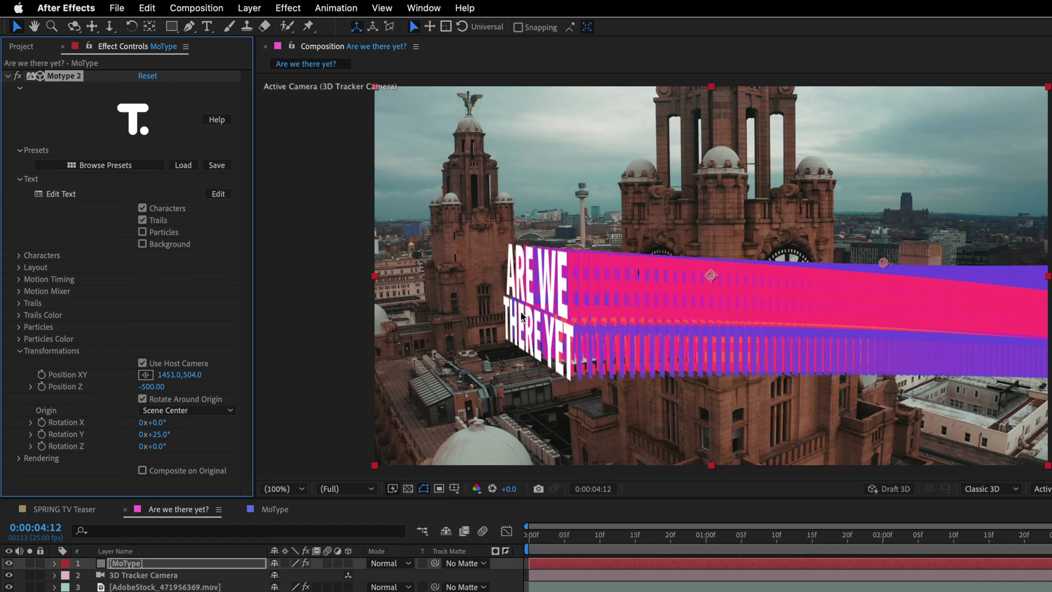
Step: Raise the Trails Samples to 5000
left_click(19, 303)
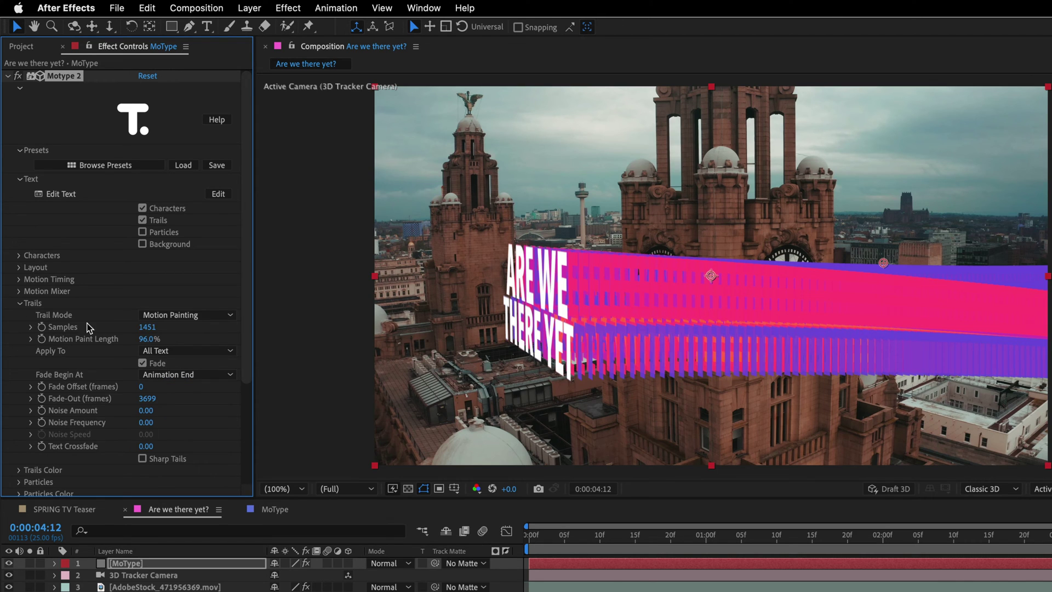
left_click(144, 329)
type("5")
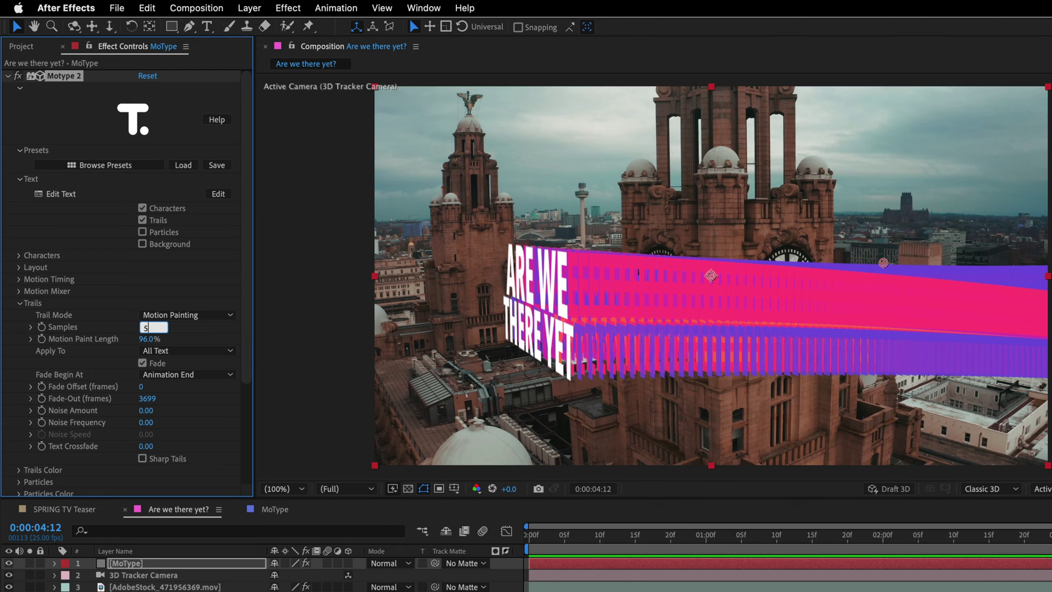
type("000")
key("Return")
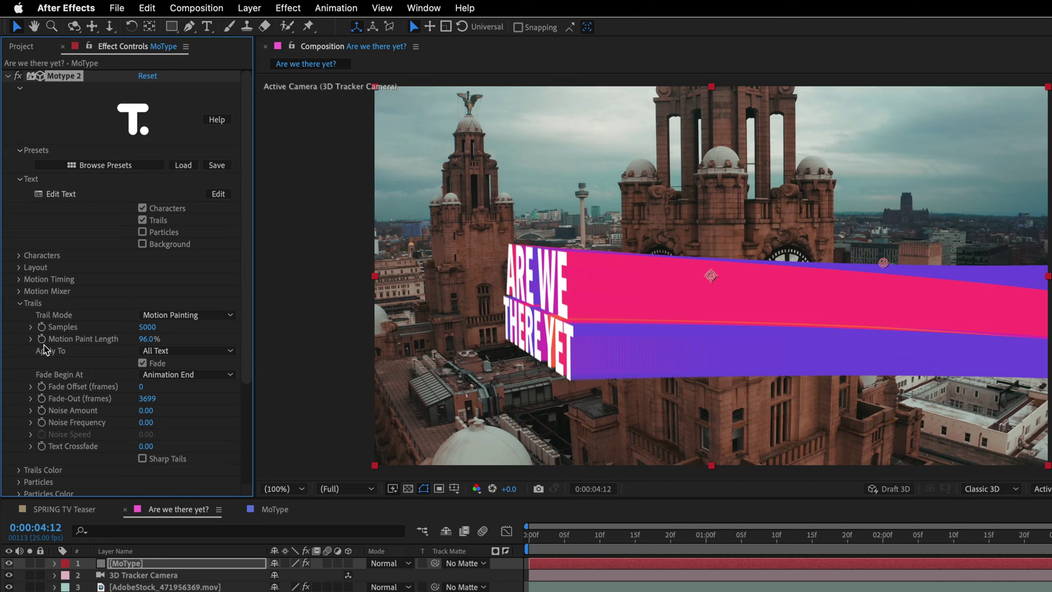
Step: Change the title's Rotation Y to 17° and Rotation Z to about 0.9°
left_click(18, 305)
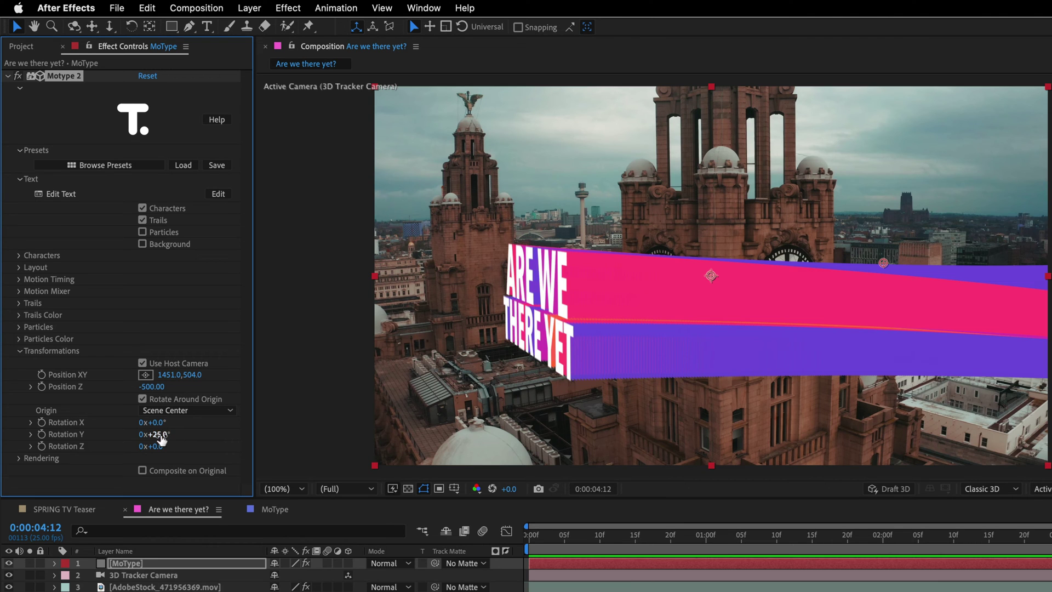
left_click_drag(163, 434, 158, 435)
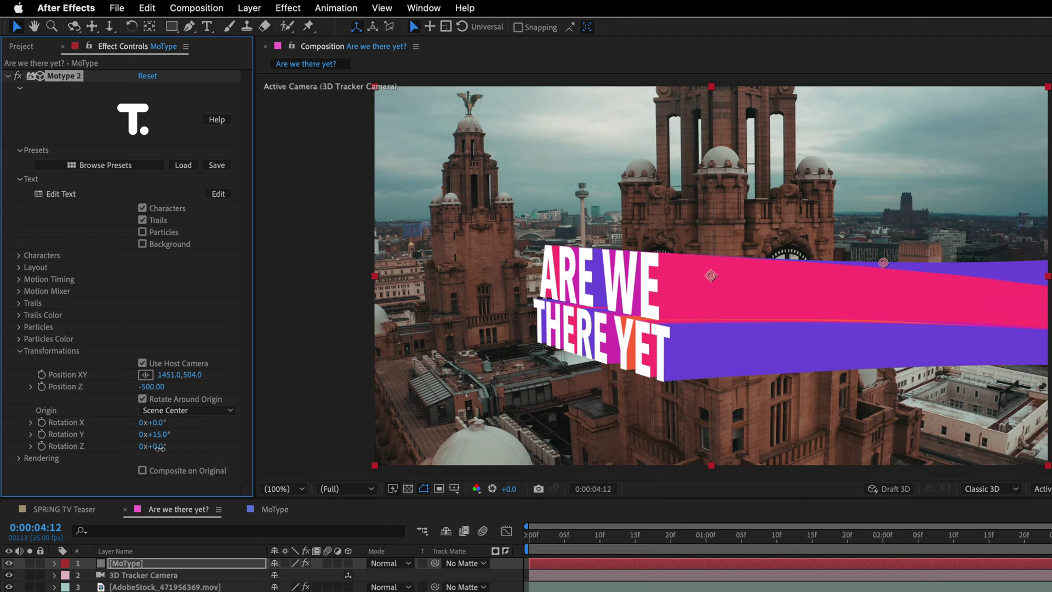
left_click_drag(162, 448, 174, 434)
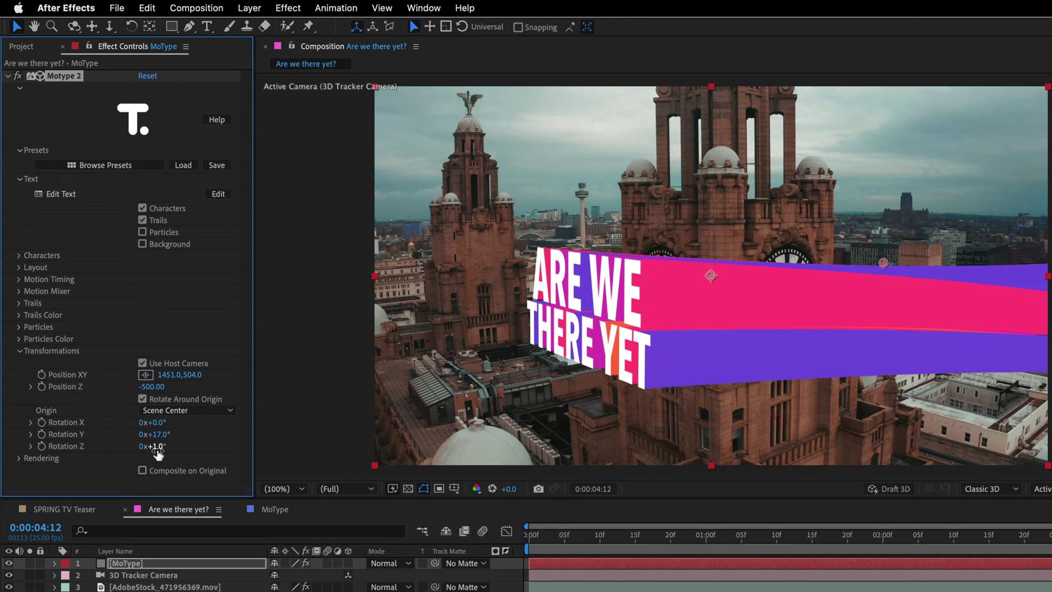
left_click_drag(158, 446, 157, 447)
Step: Play a preview of the composition and stop it
left_click(530, 539)
key("space")
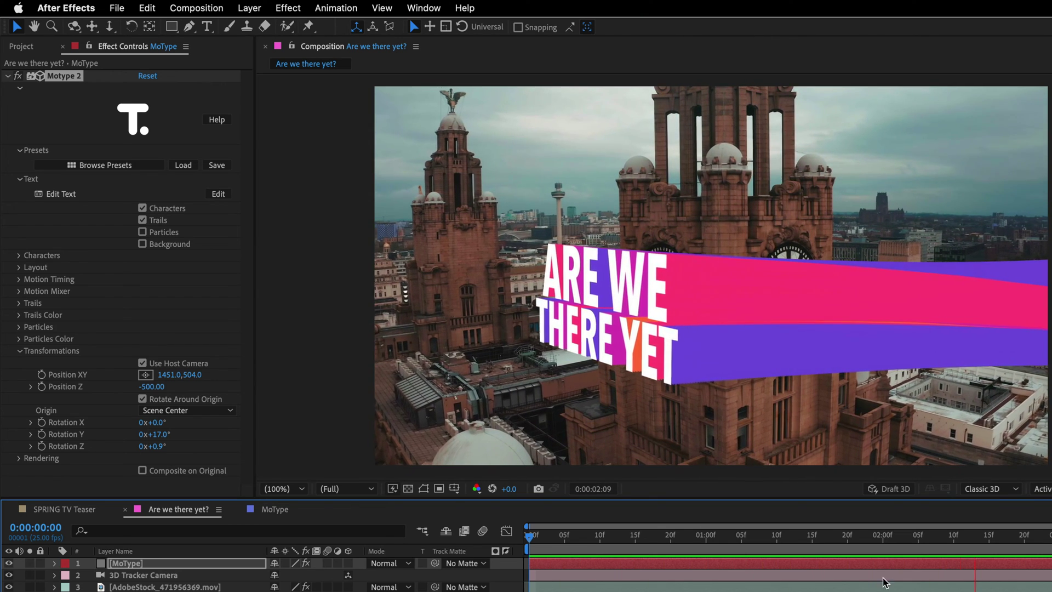
key("space")
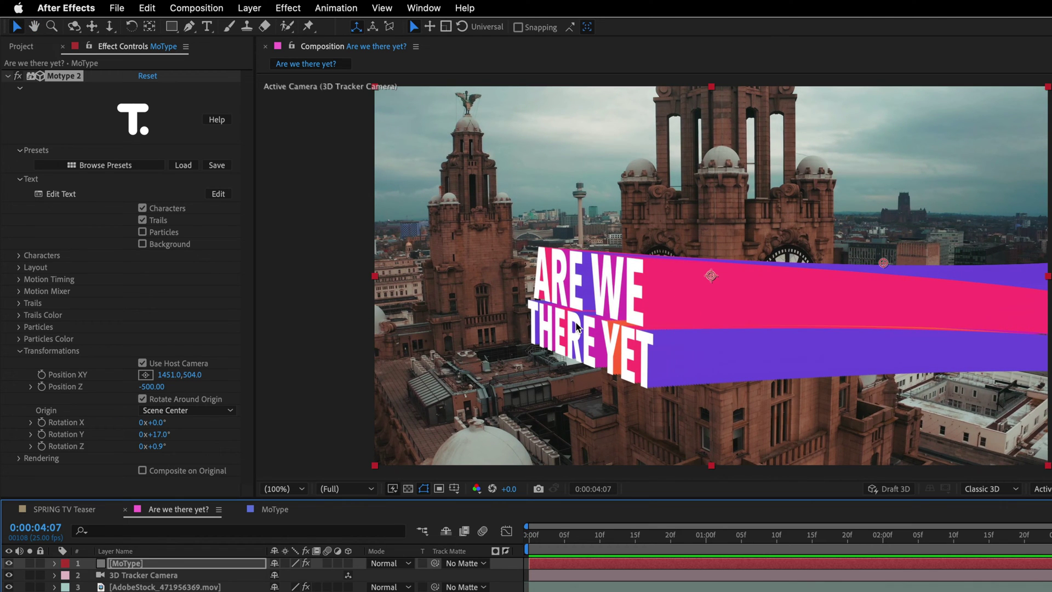
Step: Set Motion Timing Duration to 70 frames and preview the slower word animation
left_click(21, 351)
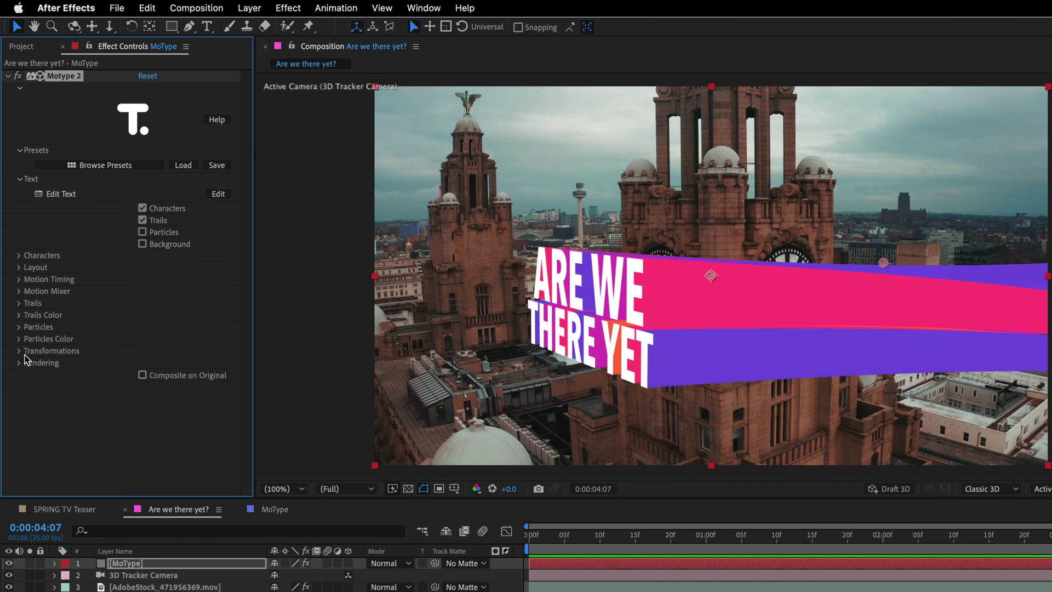
left_click(20, 280)
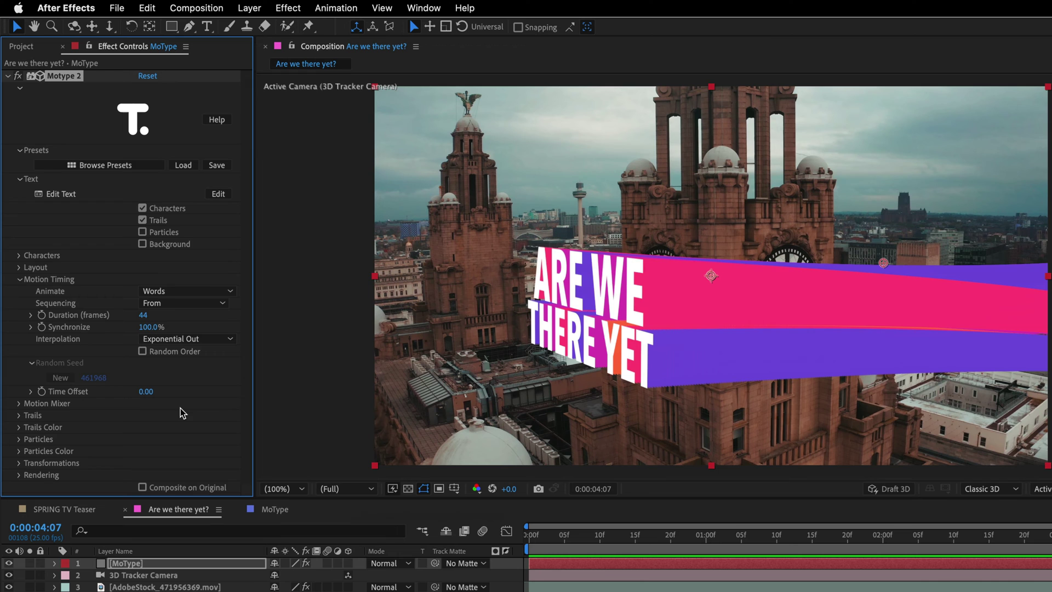
left_click(573, 536)
left_click_drag(587, 545, 528, 551)
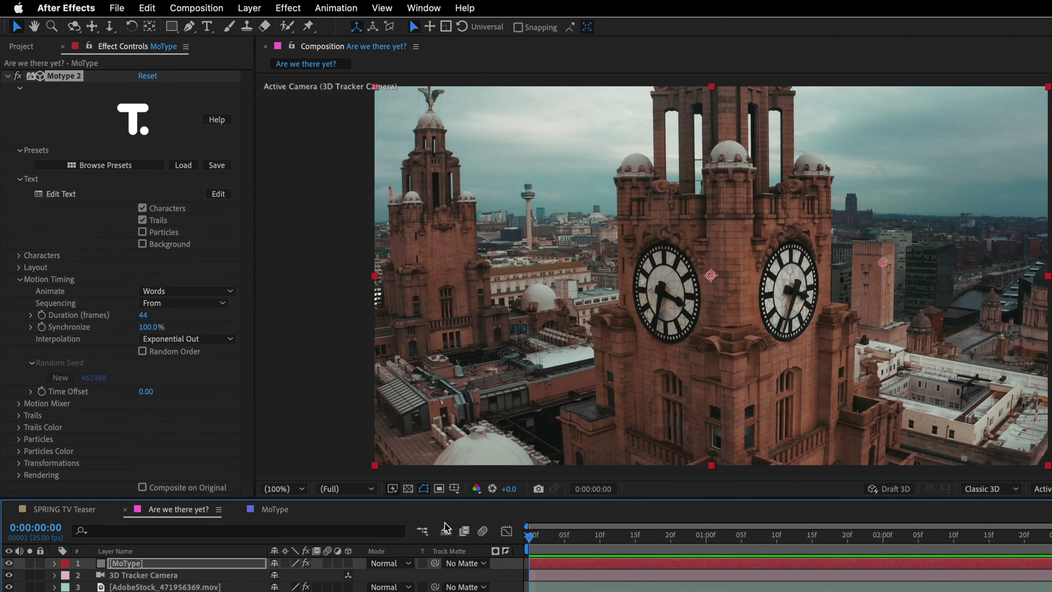
left_click(146, 316)
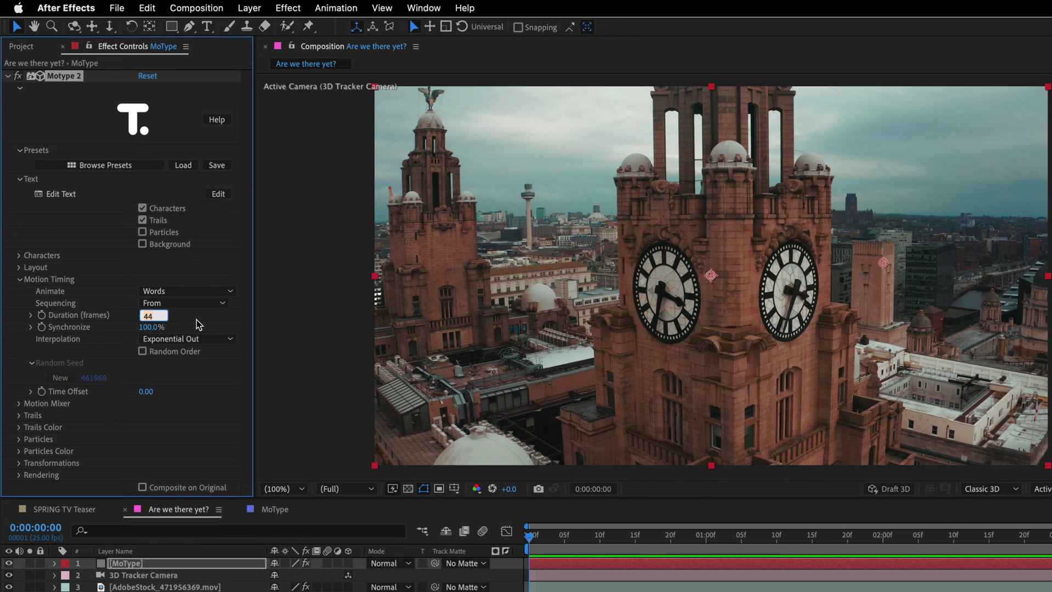
type("70")
key("Return")
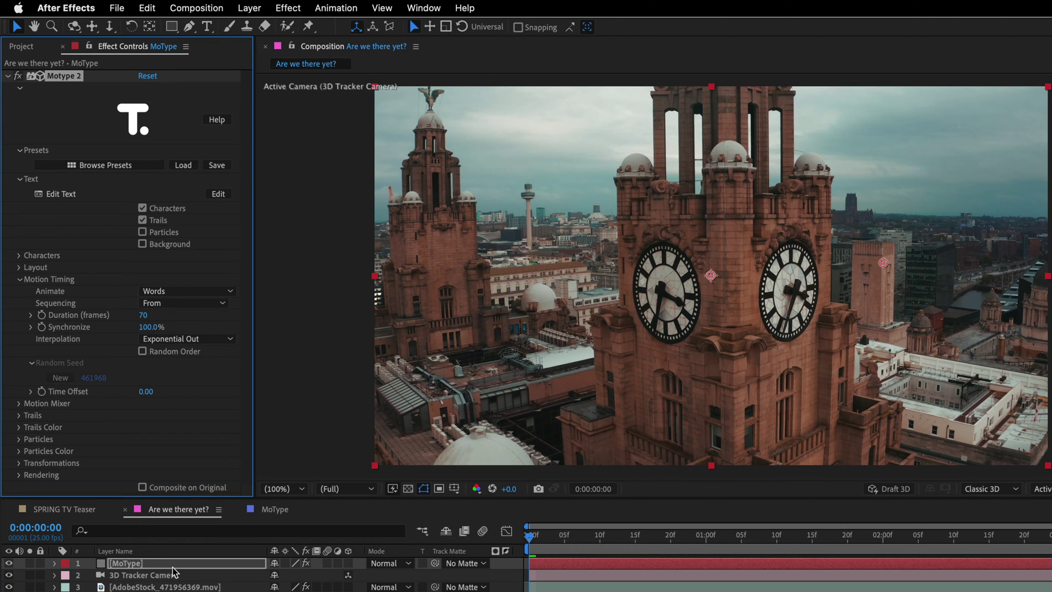
key("space")
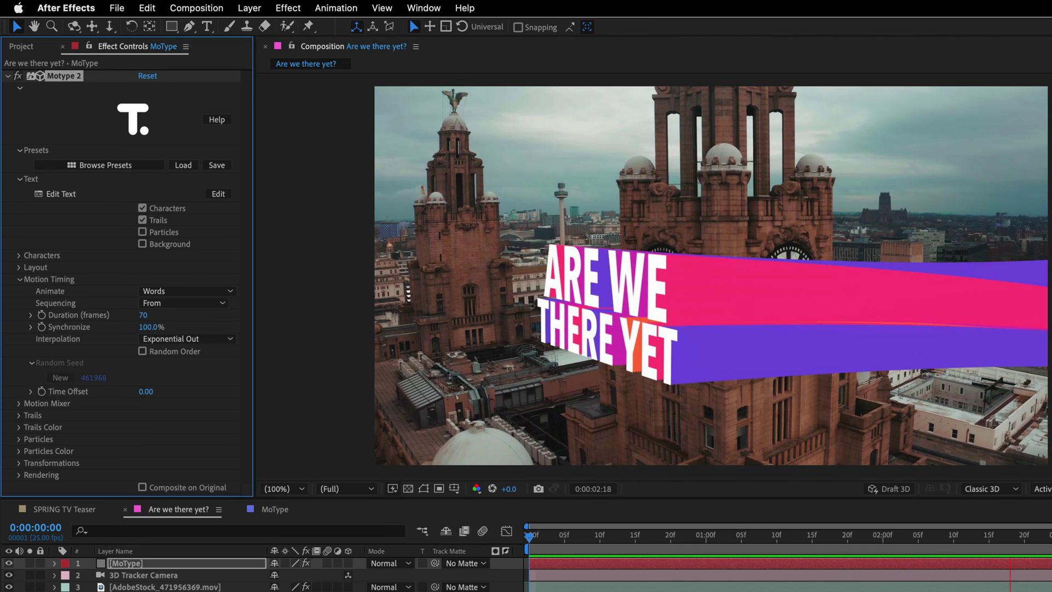
key("space")
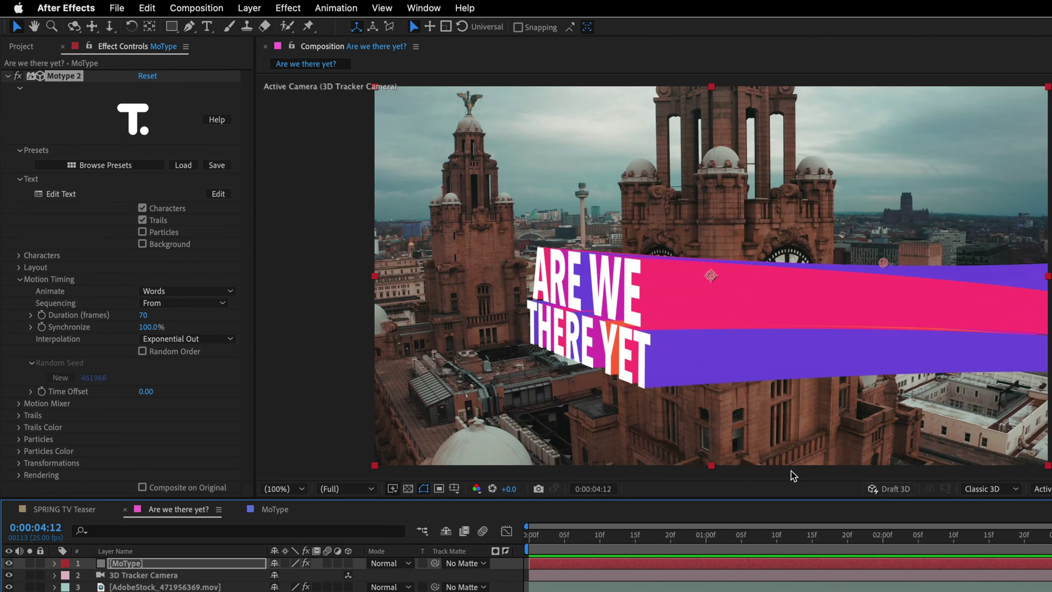
Step: Set Motion Mixer Rotation Z to 1x+94° and preview the curling trails
left_click(20, 280)
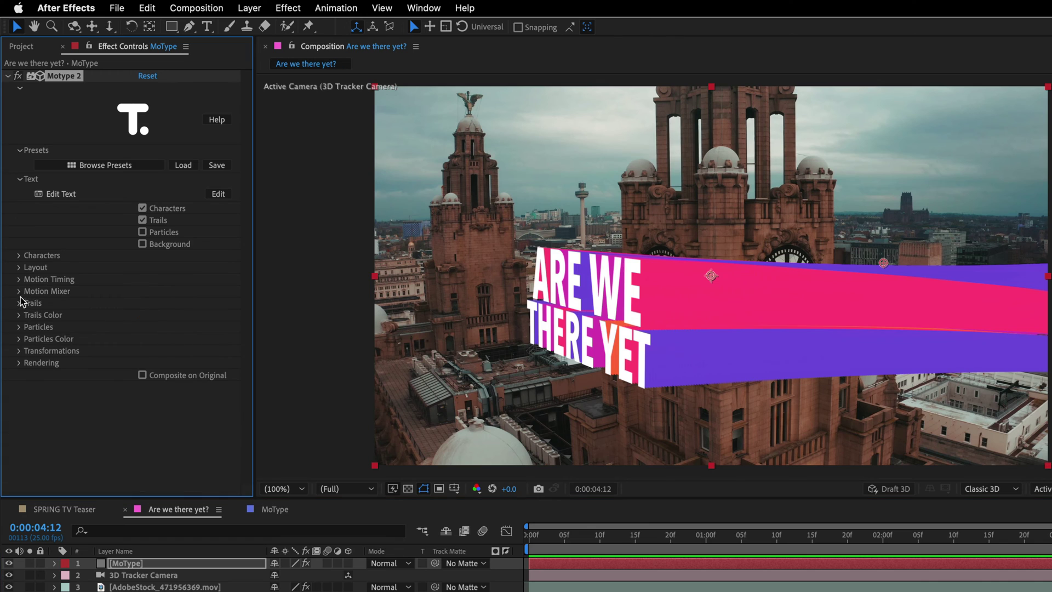
left_click(19, 291)
scroll(44, 285, "down", 5)
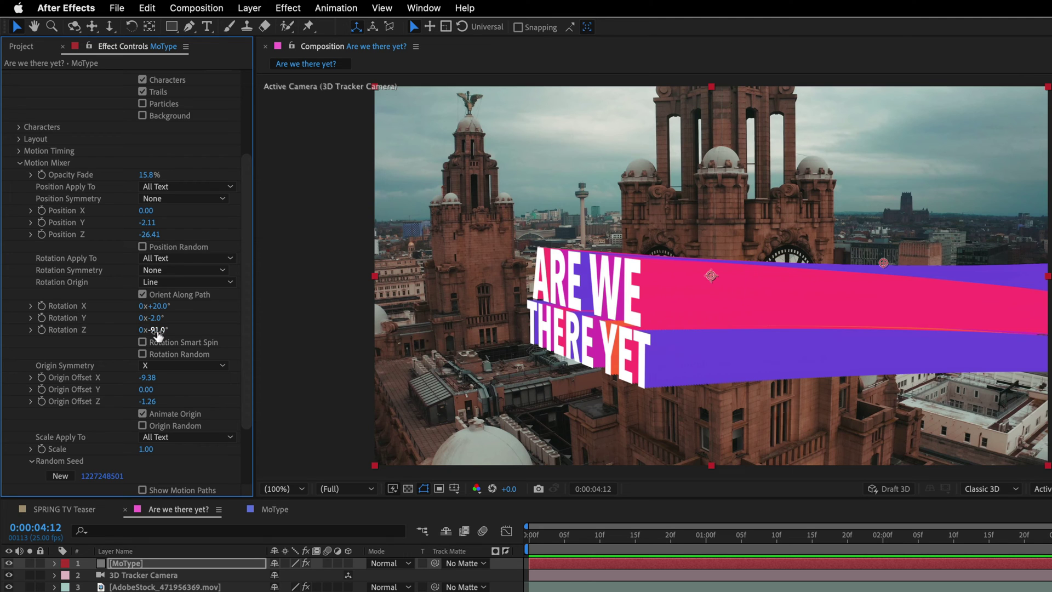
left_click_drag(157, 334, 541, 333)
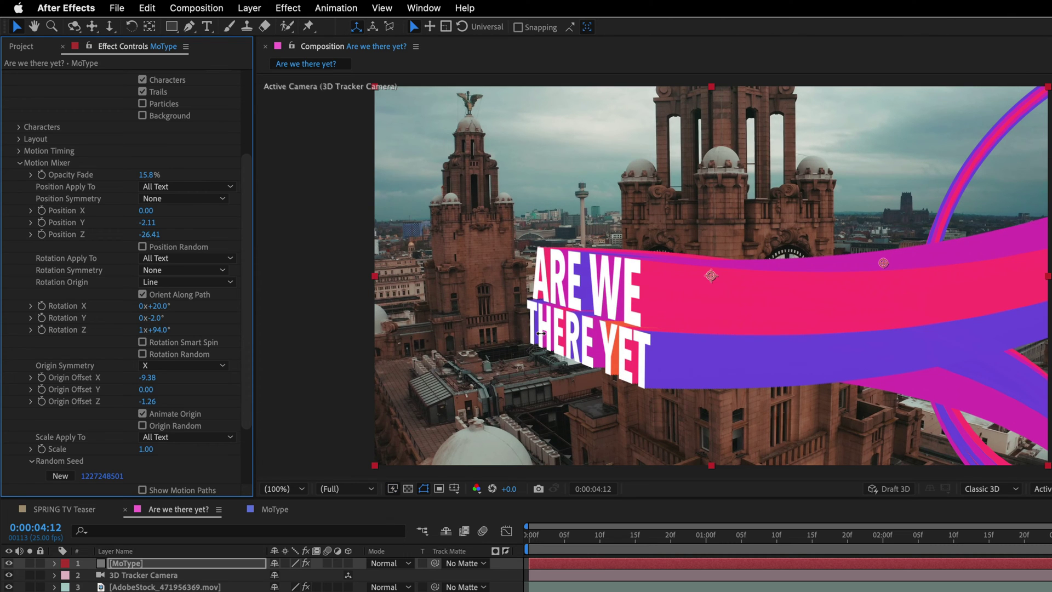
left_click_drag(877, 533, 970, 536)
key("space")
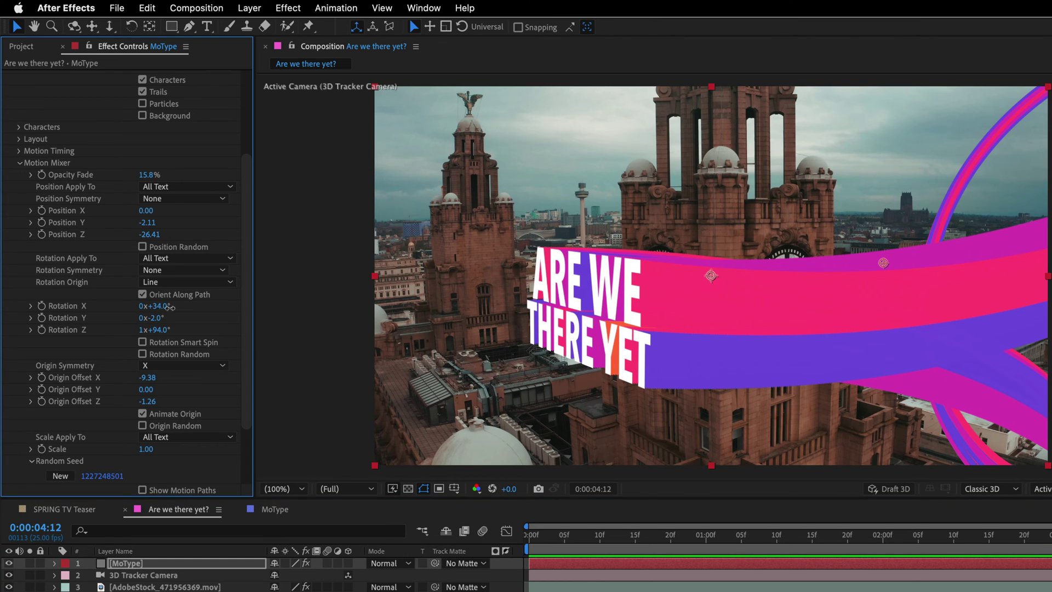
Step: Set Motion Mixer Rotation X to 130° and Rotation Y to -79°, then preview from the start
left_click_drag(159, 306, 227, 303)
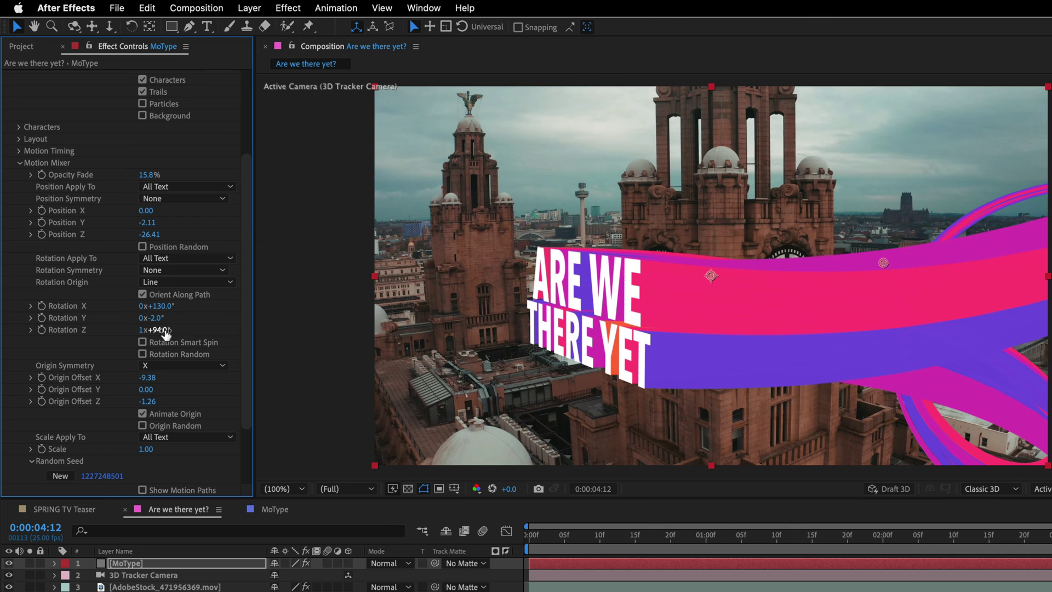
left_click_drag(155, 318, 106, 323)
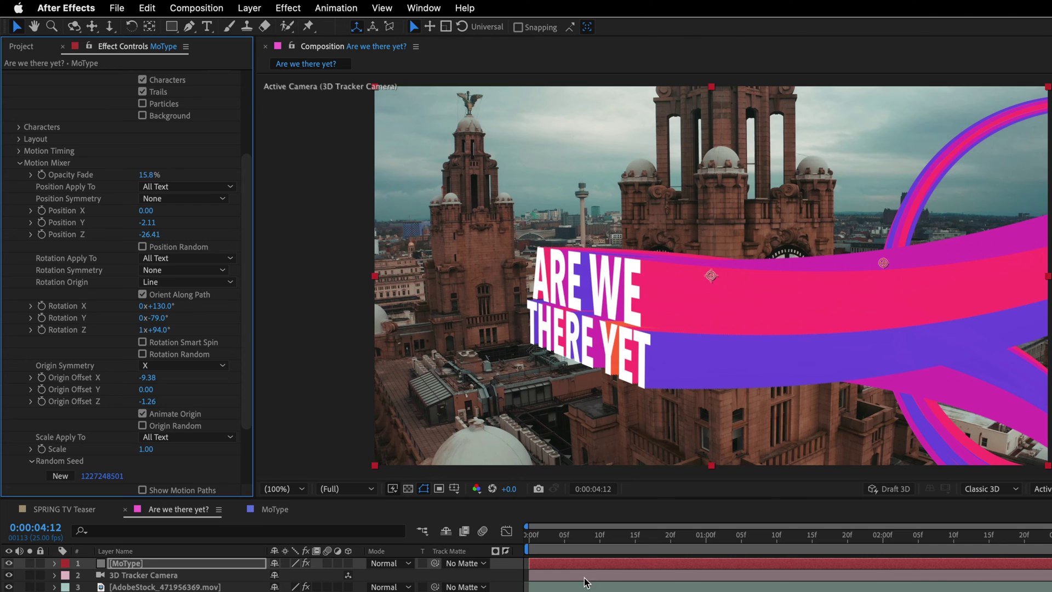
left_click_drag(540, 537, 528, 537)
key("space")
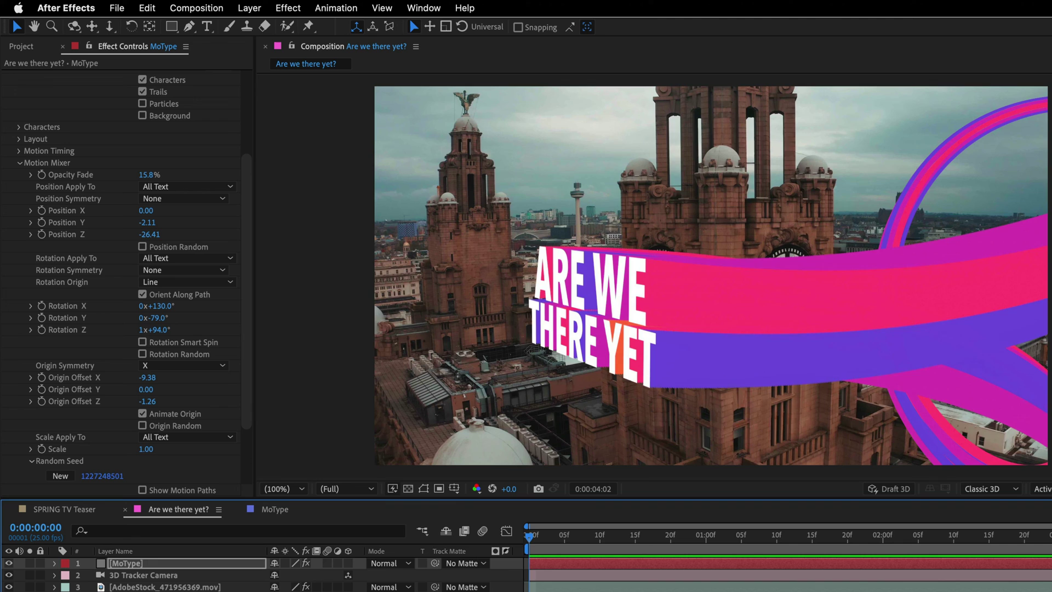
Step: Duplicate the MoType title layer, rename it '?', and open its Motype title text
key("space")
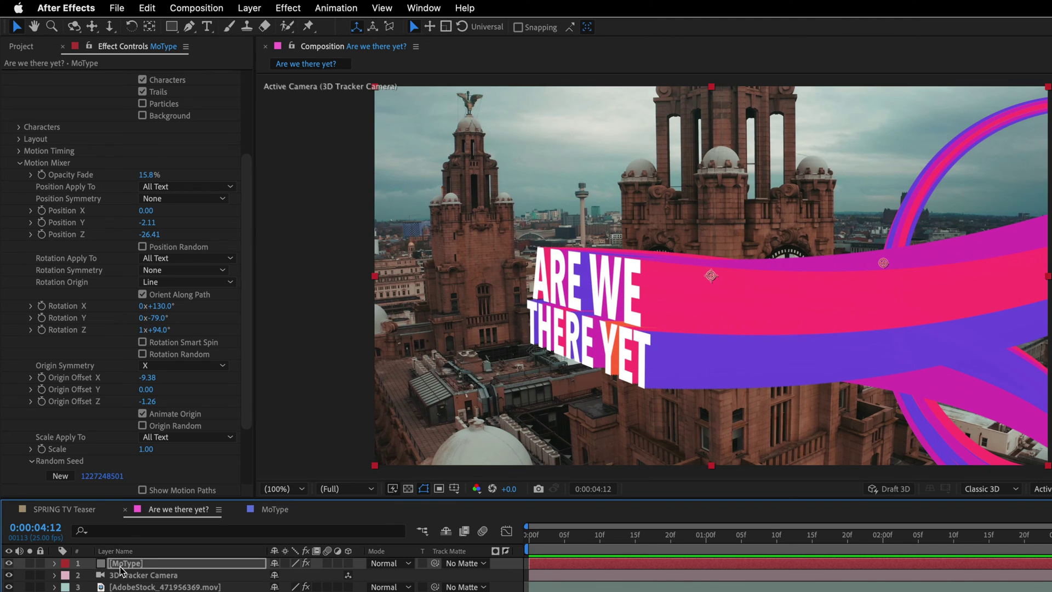
left_click(121, 564)
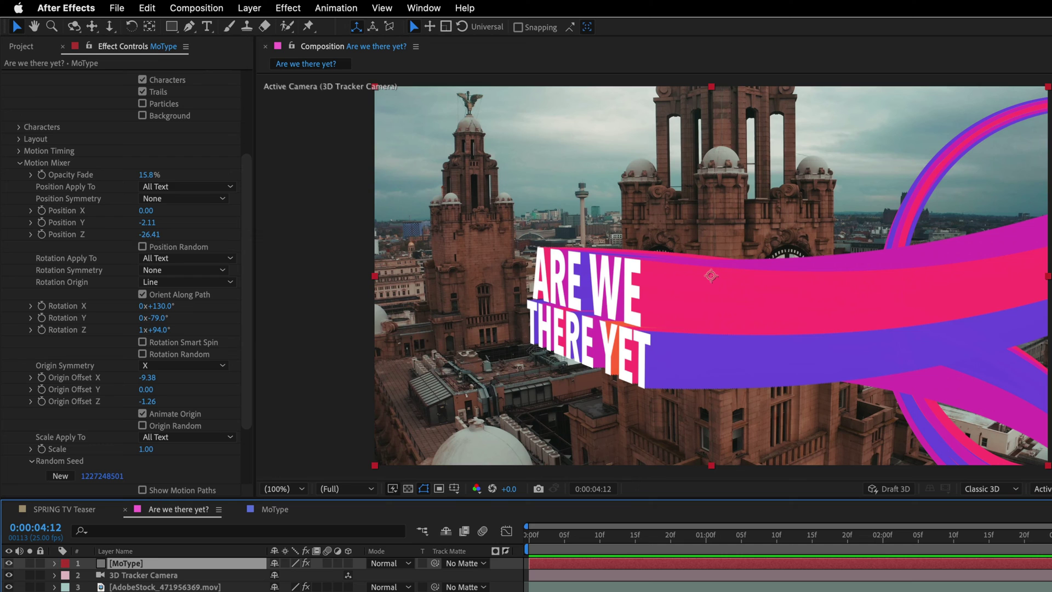
key("super+d")
key("Return")
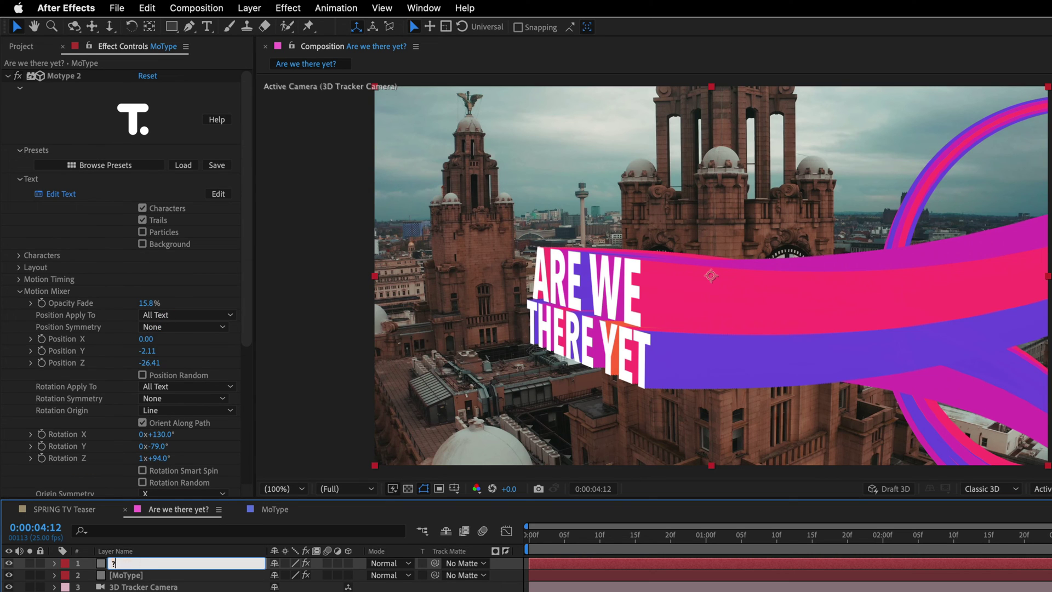
key("Return")
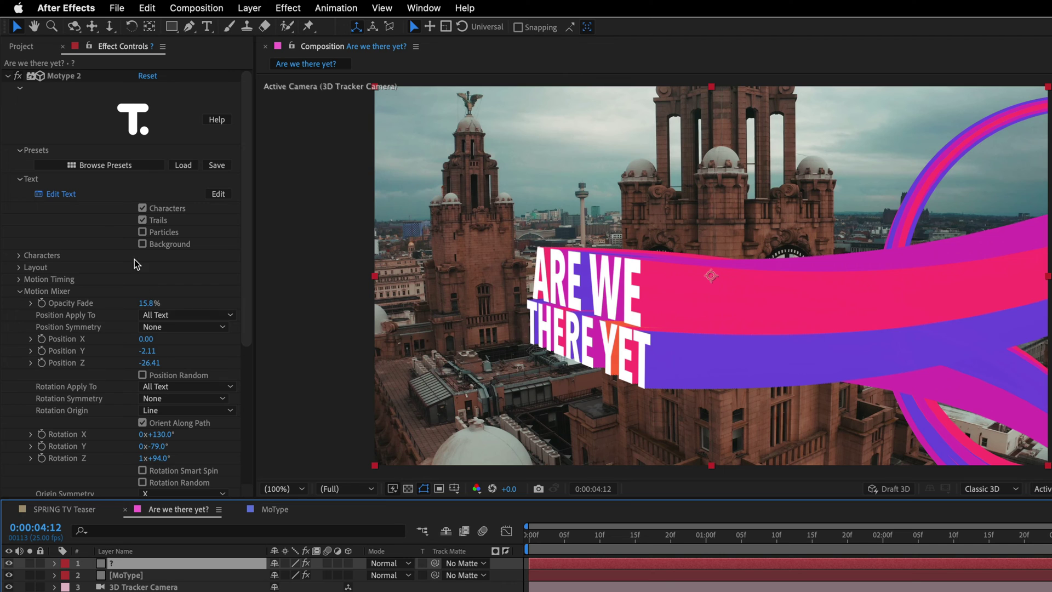
left_click(67, 197)
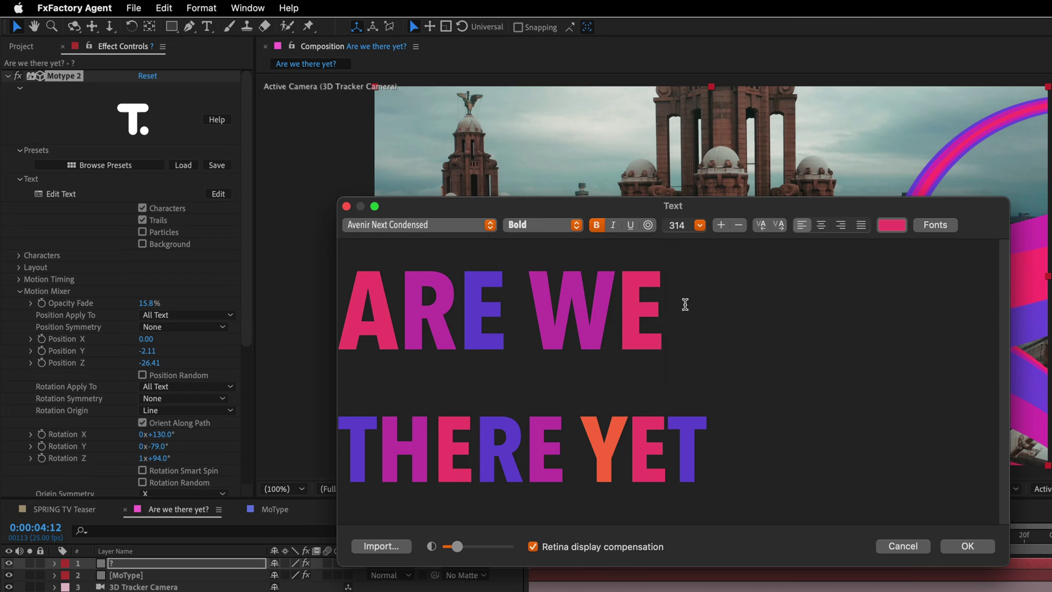
Step: Cut the ARE WE THERE YET text down to a single orange '?' and confirm
left_click_drag(674, 310, 343, 320)
key("BackSpace")
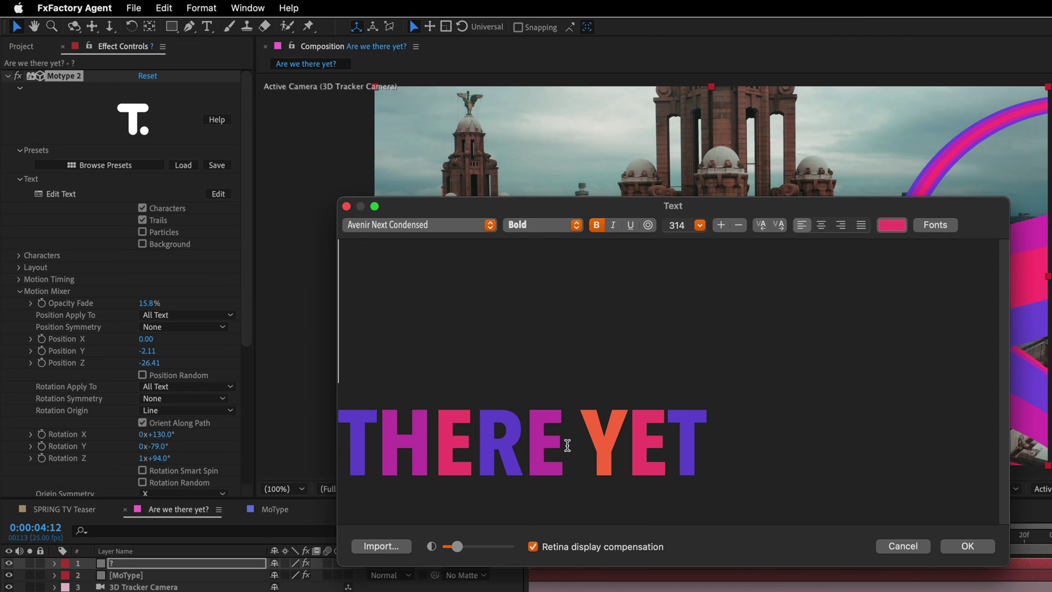
left_click_drag(567, 442, 474, 445)
double_click(441, 447)
key("BackSpace")
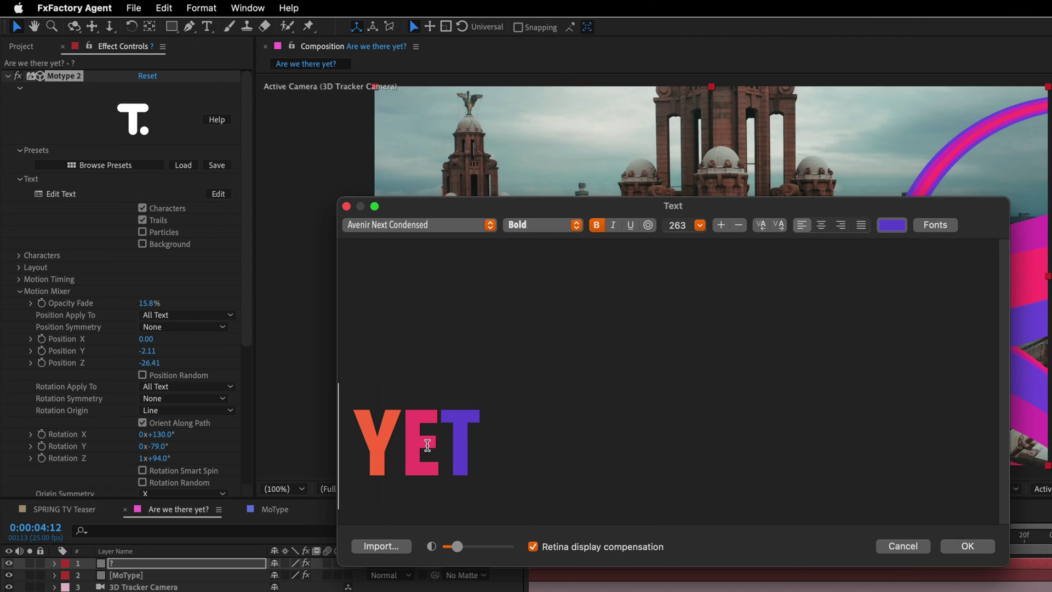
left_click_drag(360, 442, 318, 443)
key("BackSpace")
left_click_drag(384, 443, 463, 444)
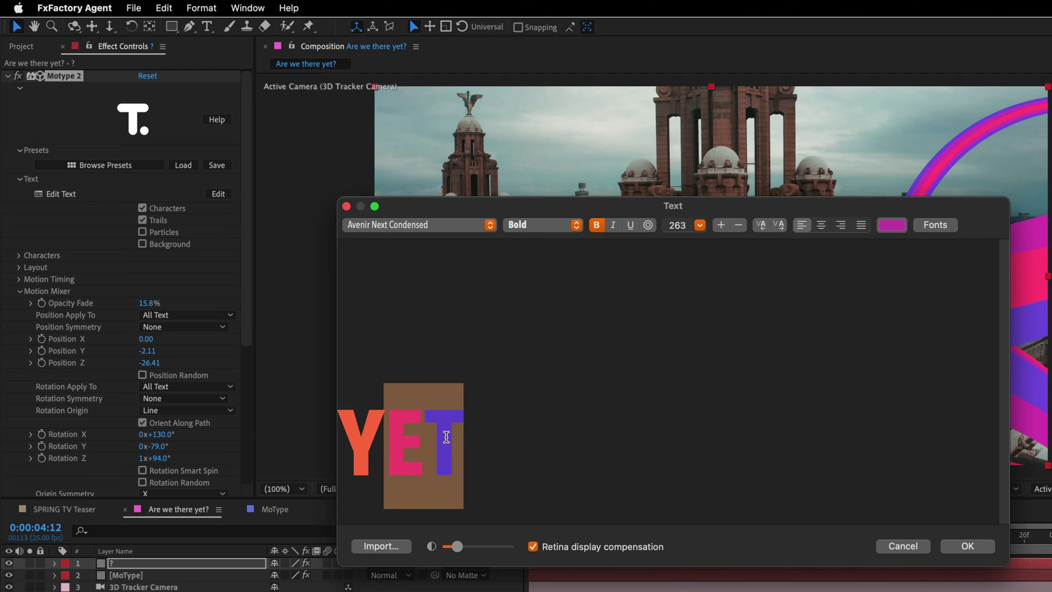
key("BackSpace")
left_click_drag(383, 436, 337, 438)
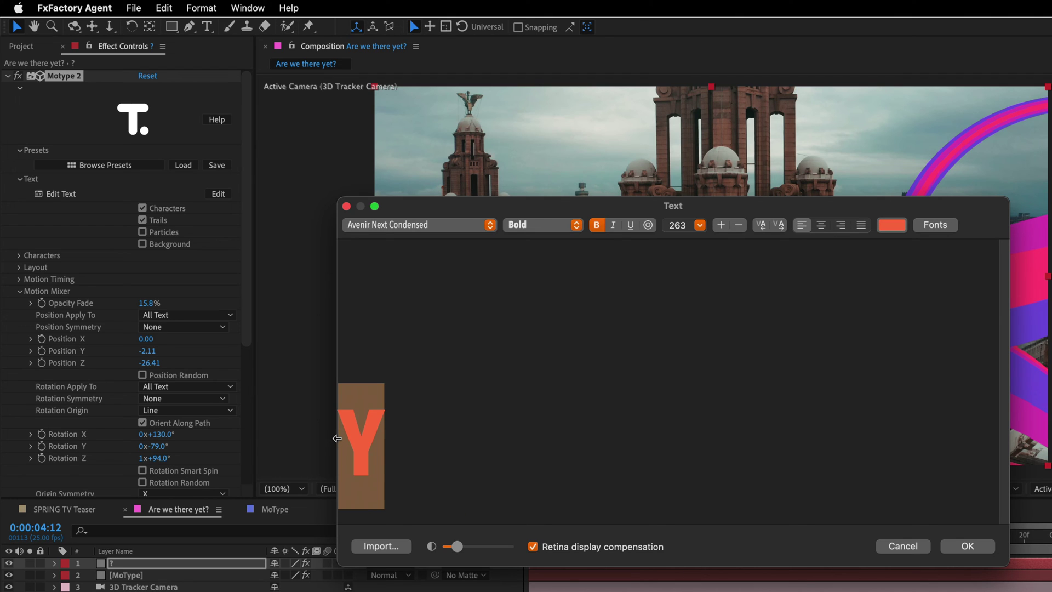
type("?")
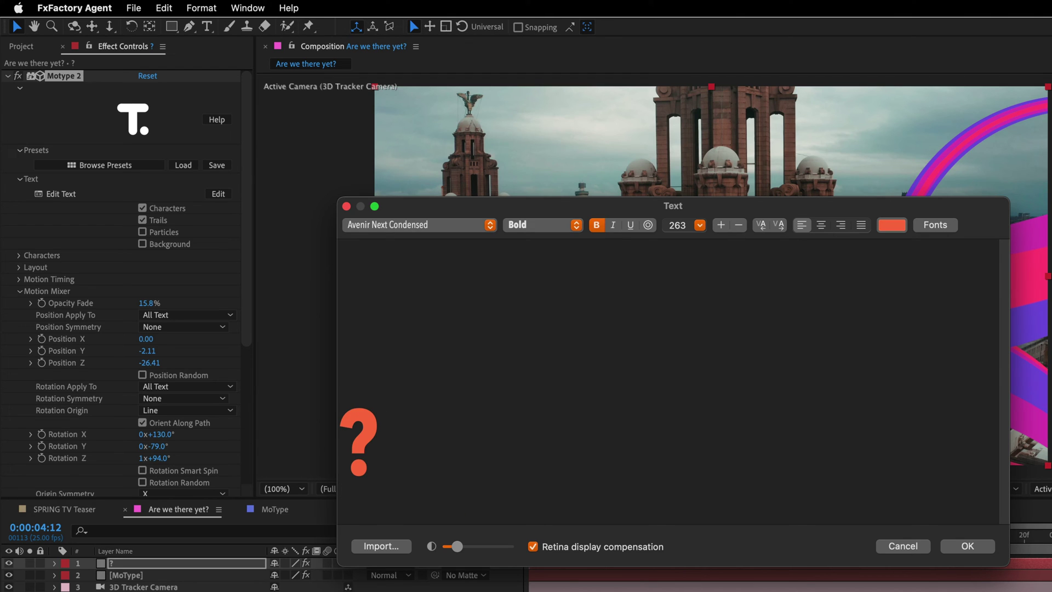
left_click(966, 546)
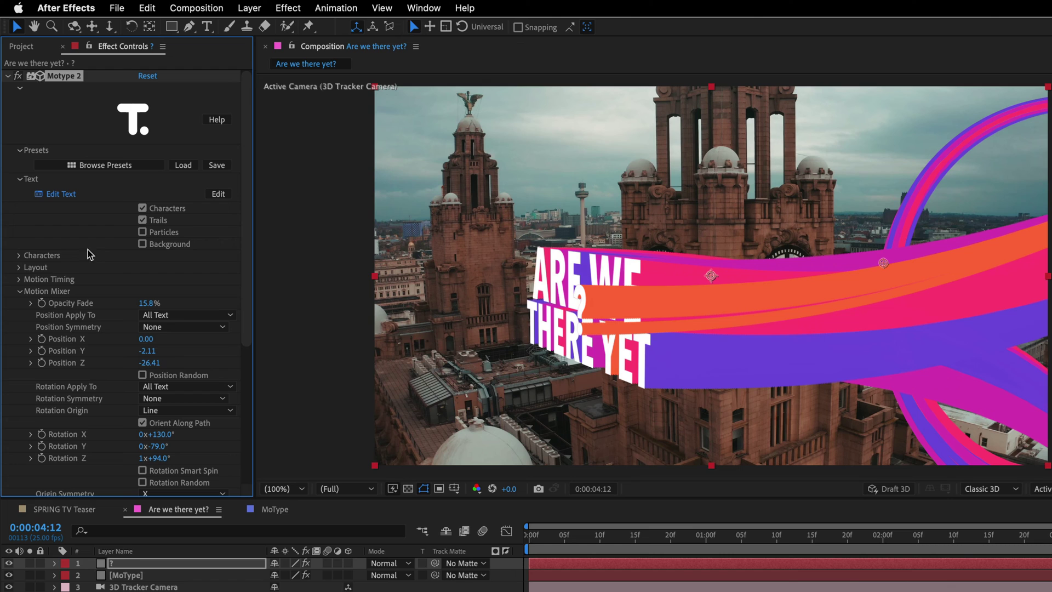
Step: Set the question mark's Characters Font Scale to 1.00
left_click(19, 256)
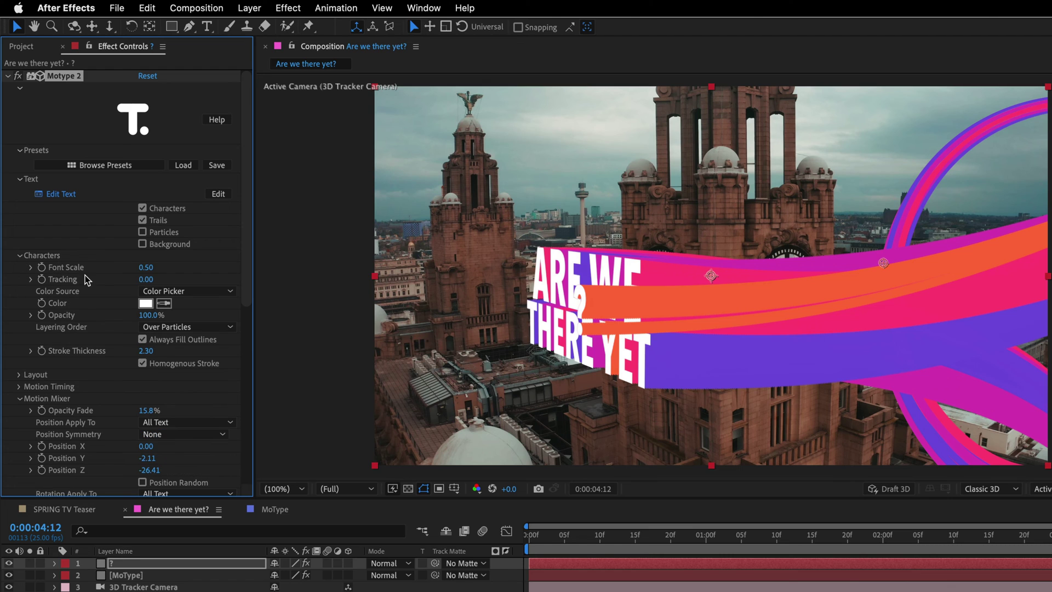
left_click(147, 268)
key("Return")
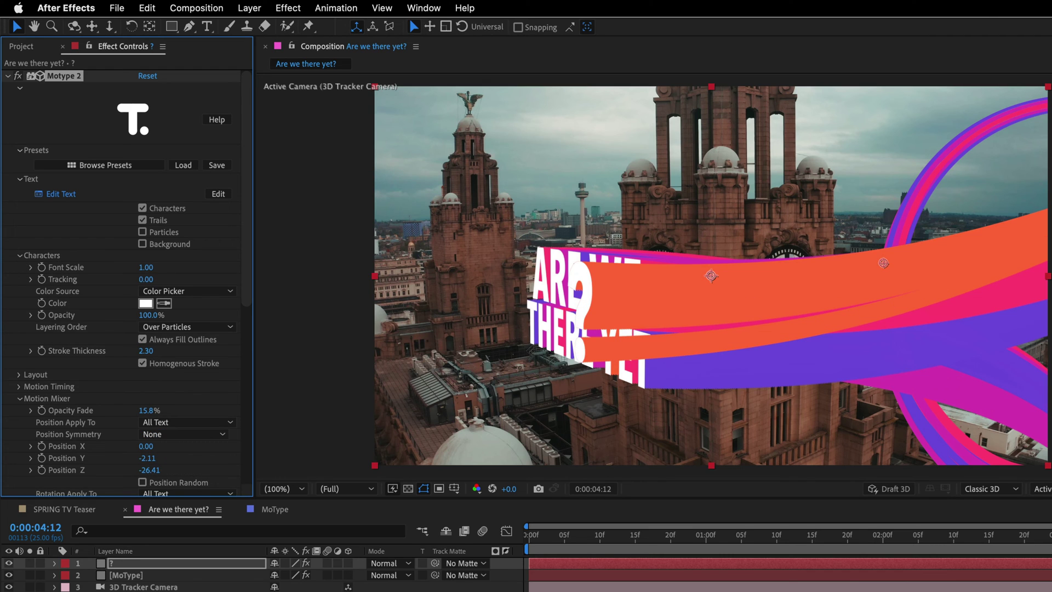
left_click(19, 256)
Step: Move the ? to Position 1754, 492, just right of ARE WE THERE YET
left_click(20, 292)
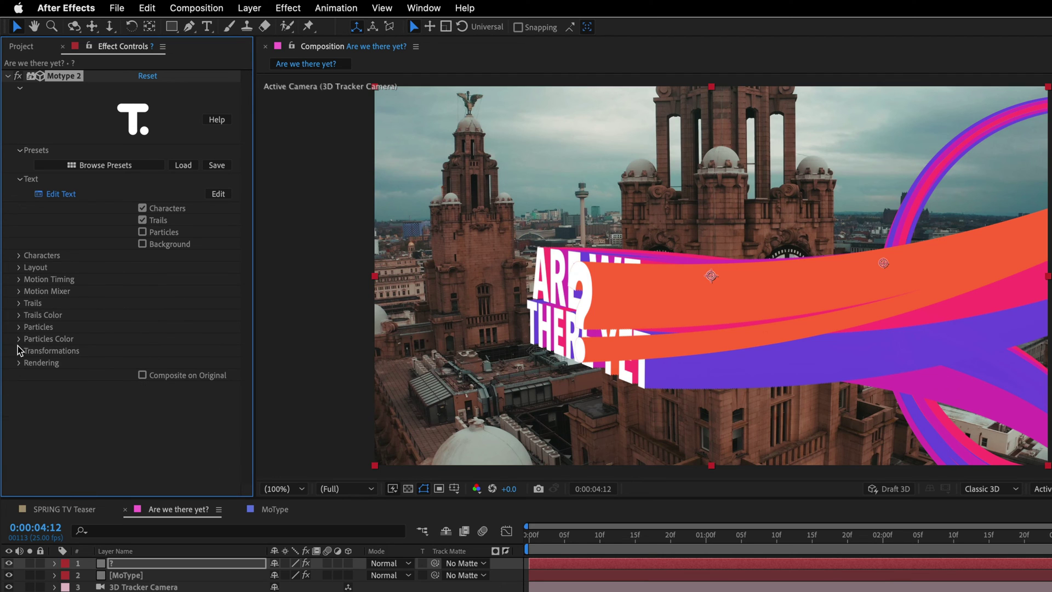
left_click(18, 352)
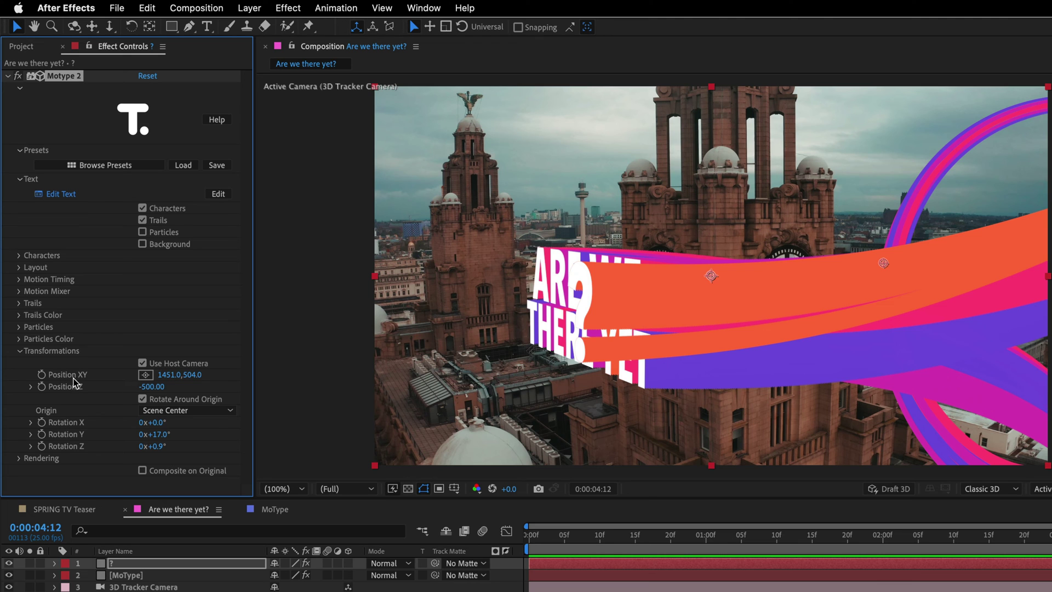
left_click_drag(164, 375, 373, 379)
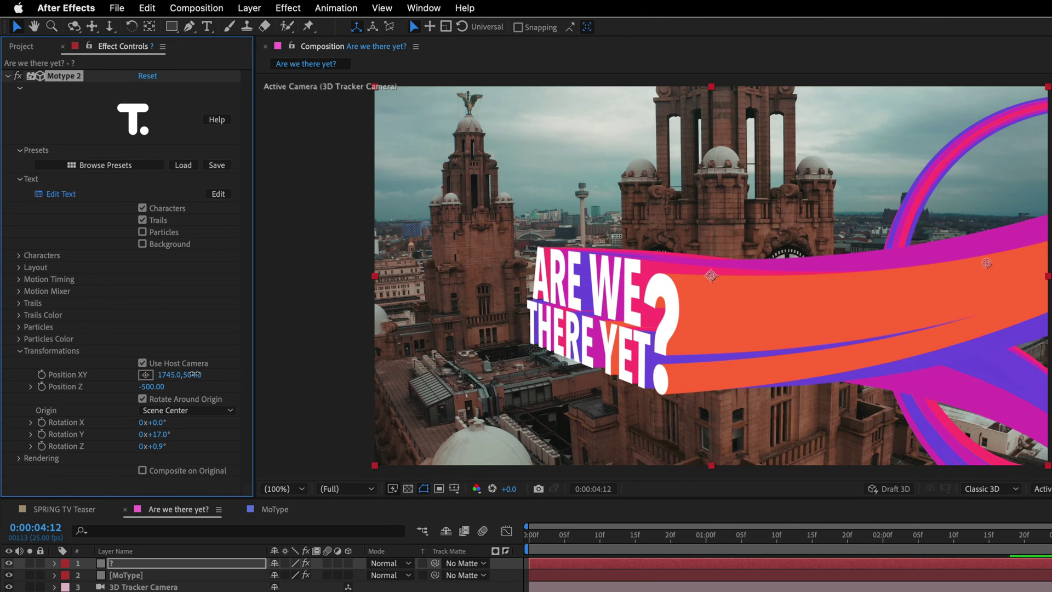
left_click_drag(188, 374, 149, 383)
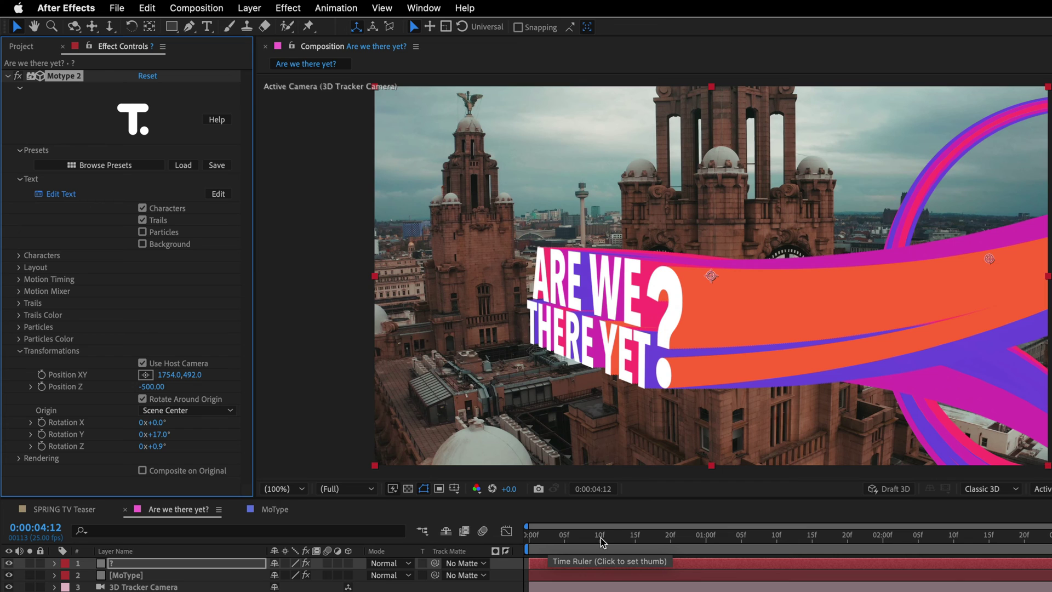
Step: Preview the comp and shift the question-mark layer to start at 0:00:00:15
left_click_drag(603, 543, 526, 543)
key("space")
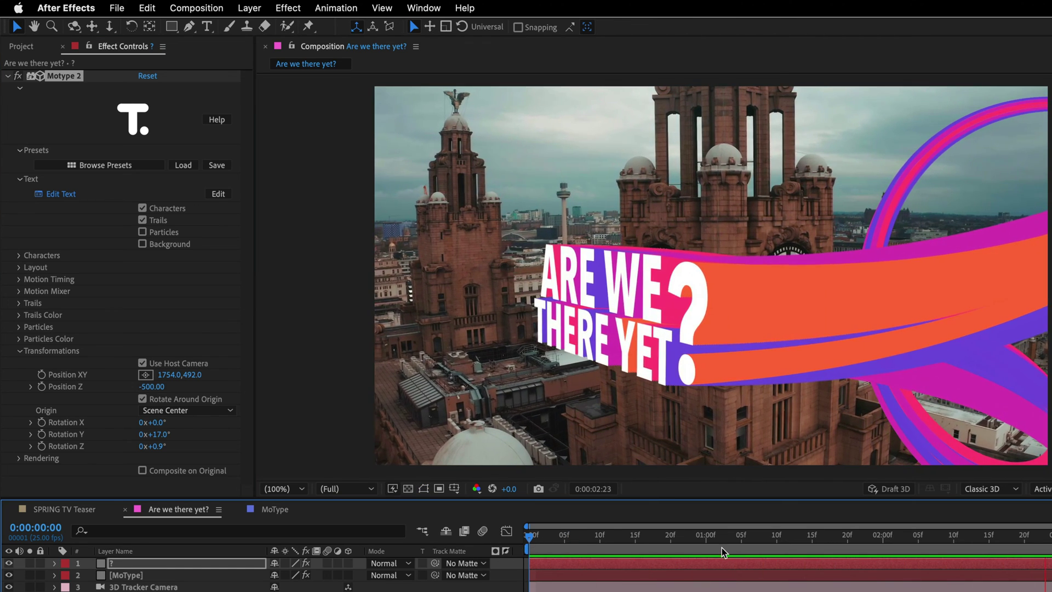
key("space")
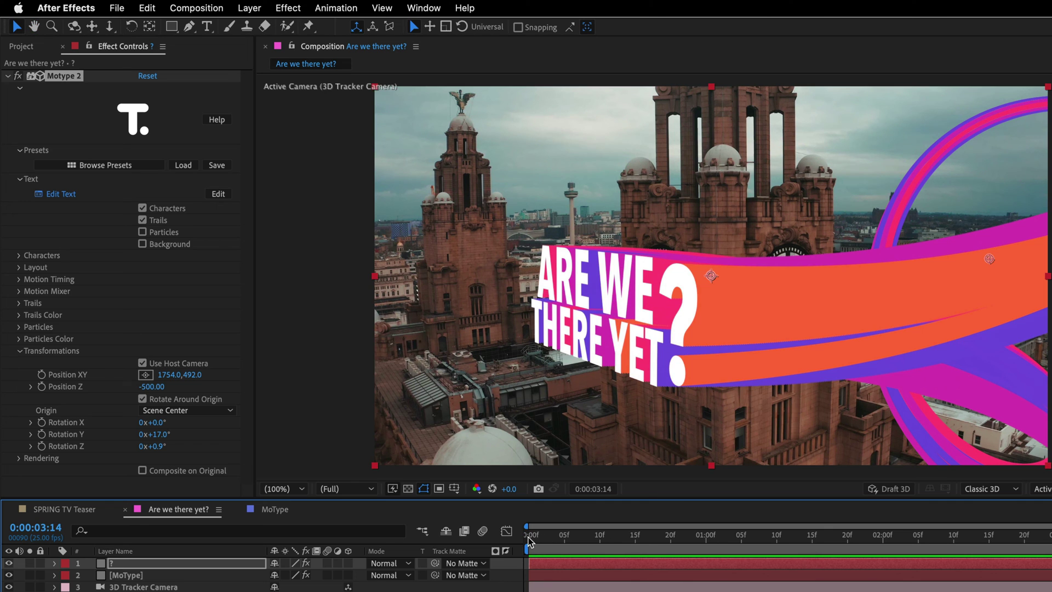
left_click_drag(557, 542, 637, 543)
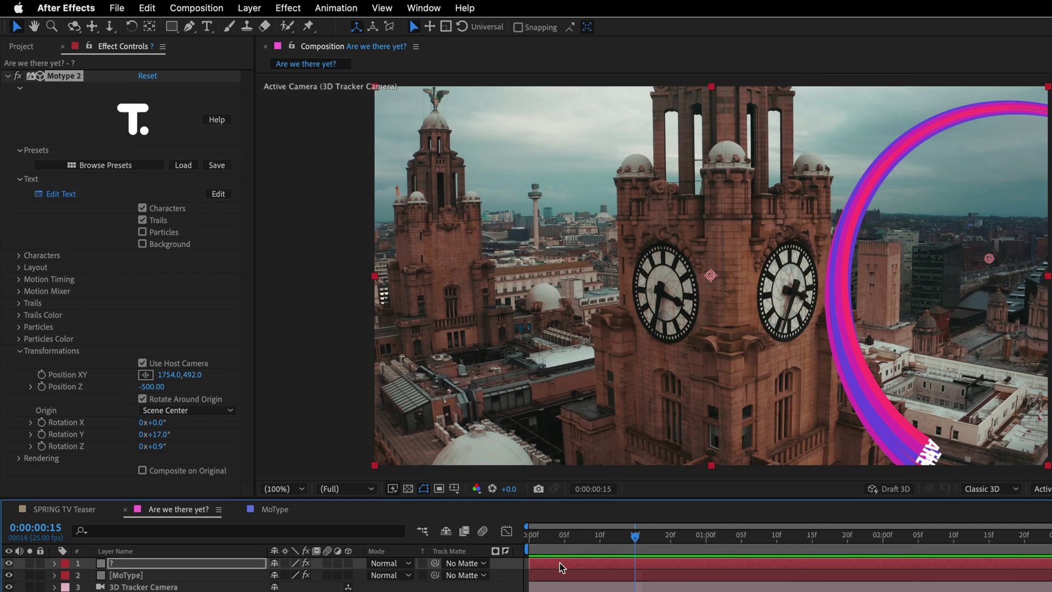
left_click_drag(560, 564, 667, 566)
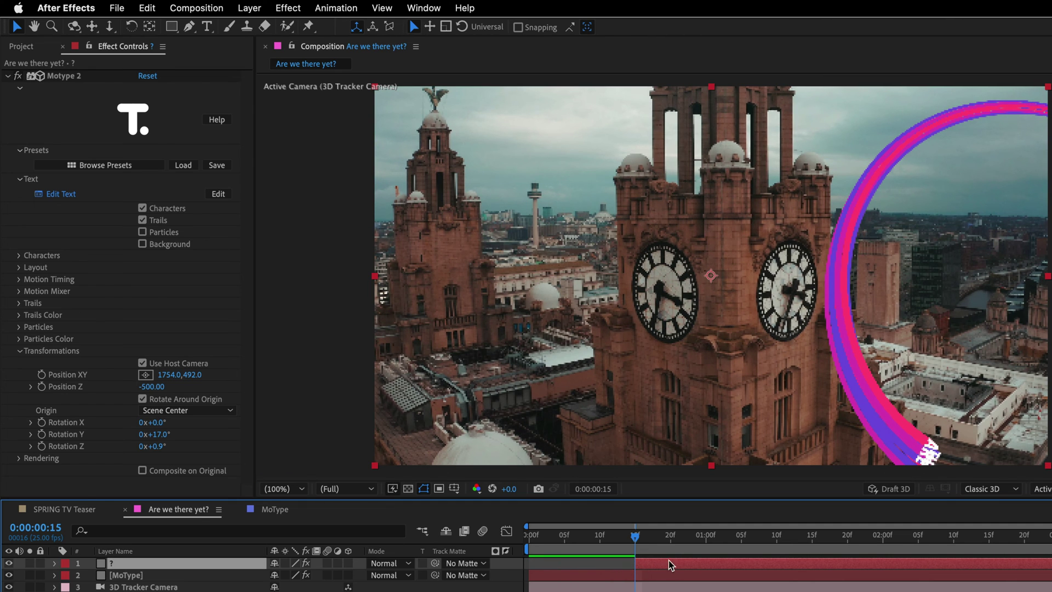
key("Home")
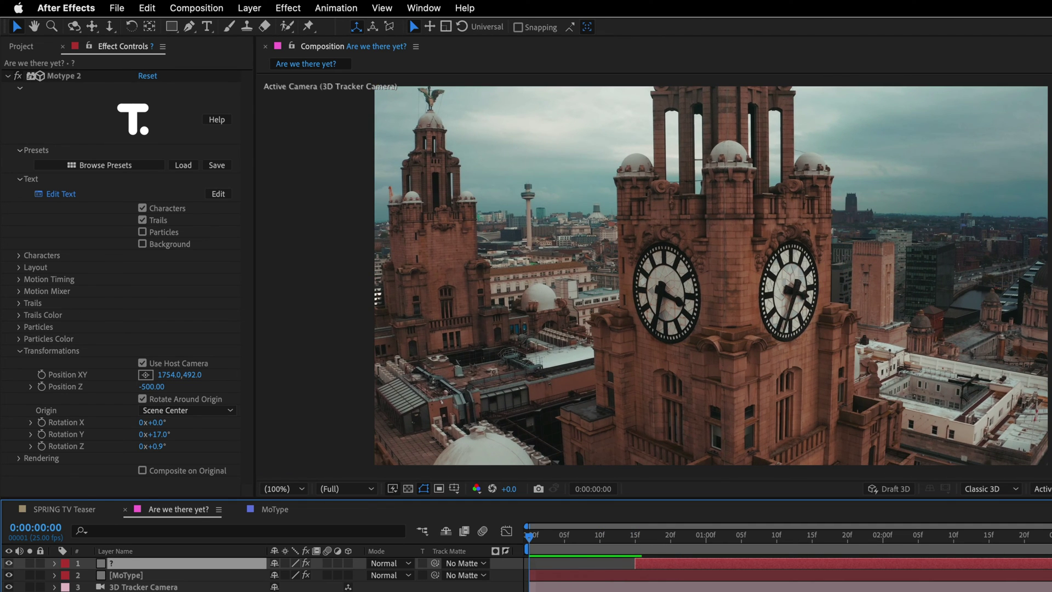
Step: Play the comp back and add a new Adjustment Layer 2 on top
key("space")
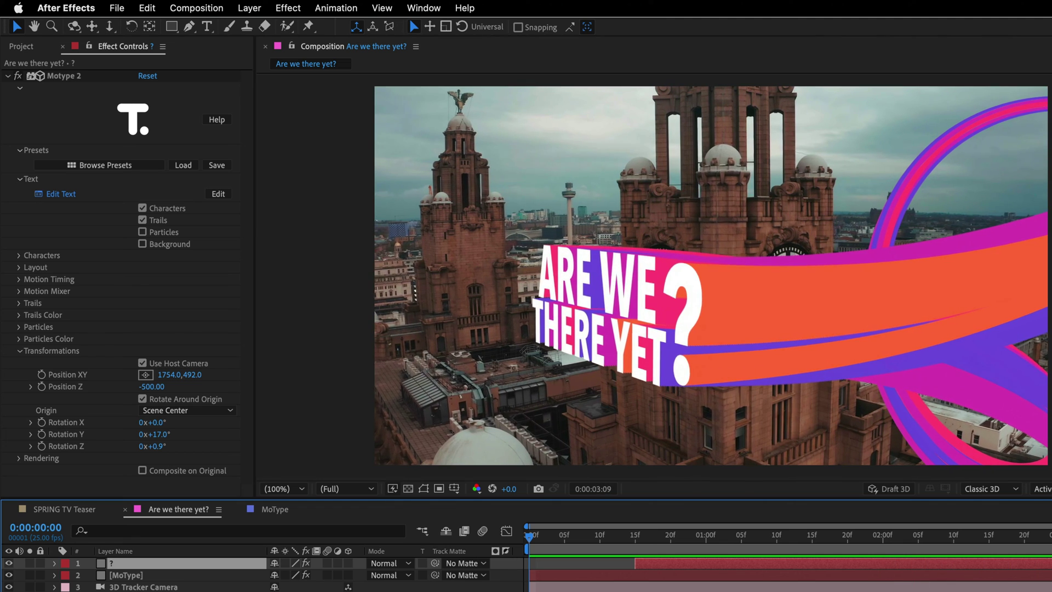
key("space")
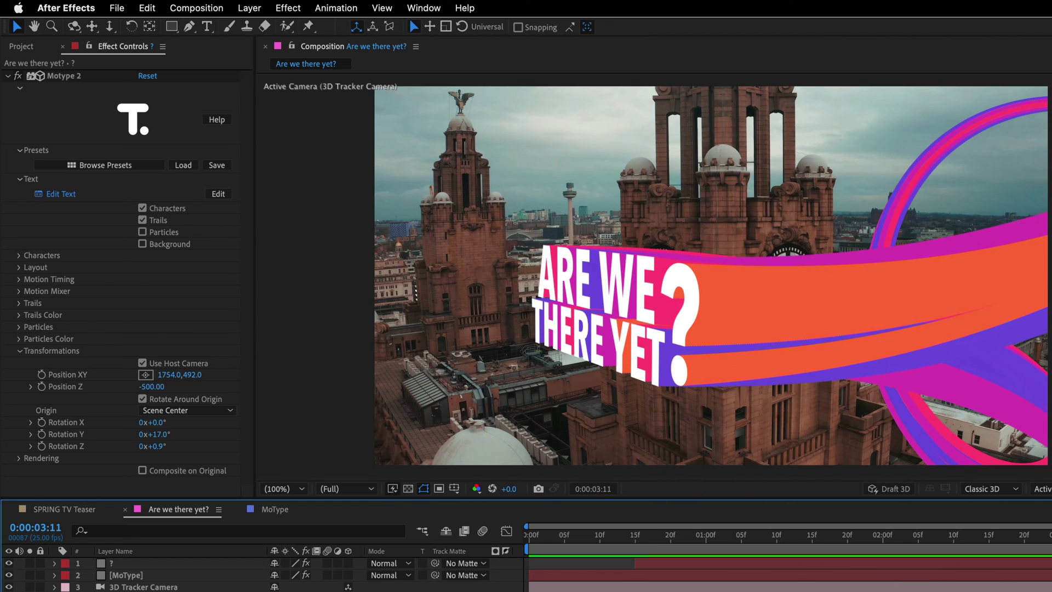
key("super+alt+y")
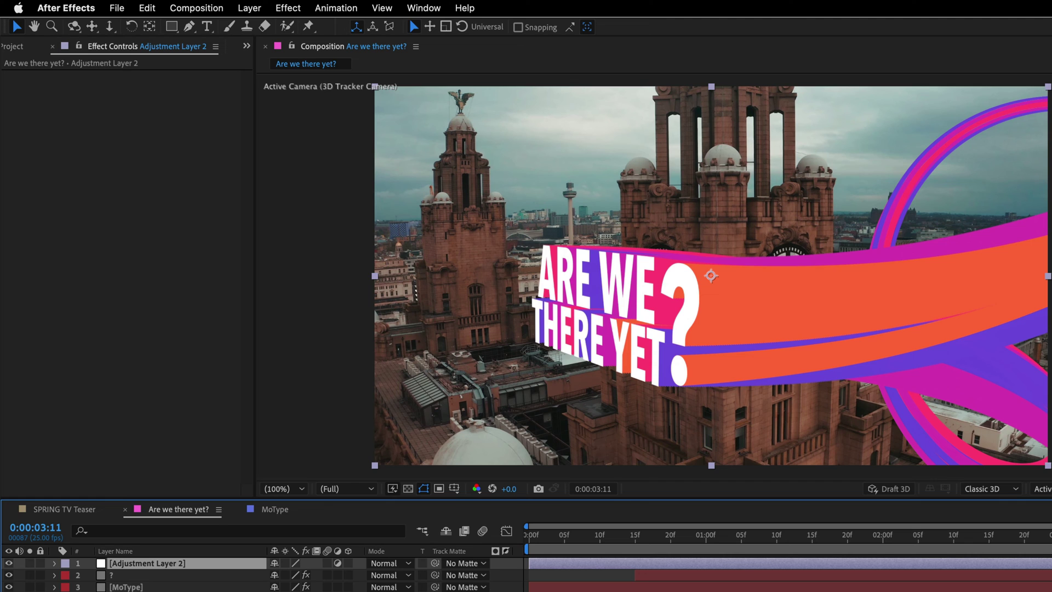
Step: Apply Vibrance to Adjustment Layer 2 with Vibrance 50.0 and Saturation 0.0
left_click(285, 4)
mouse_move(345, 197)
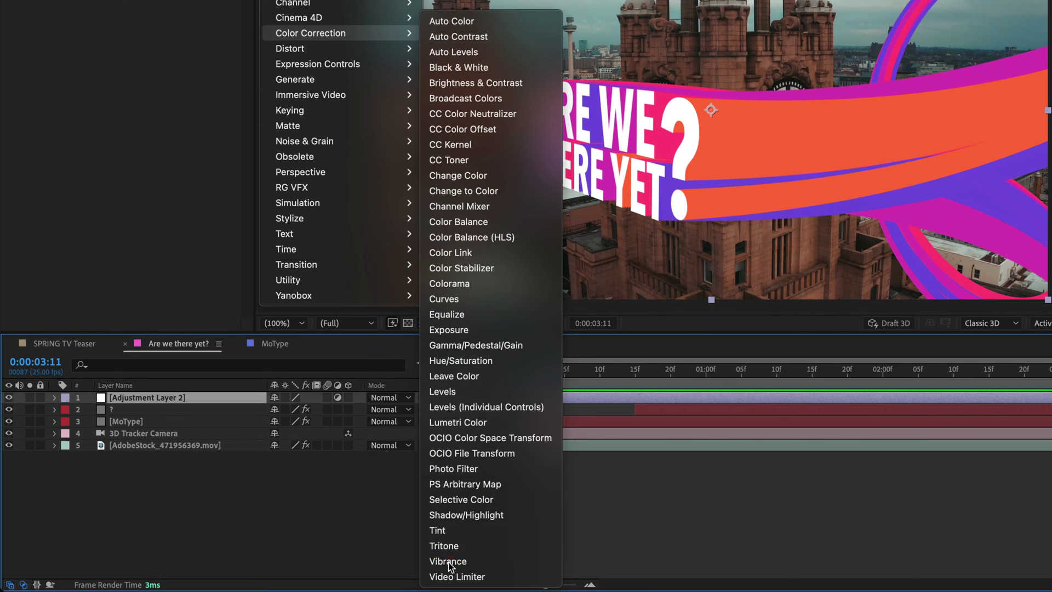
left_click(448, 561)
left_click(144, 88)
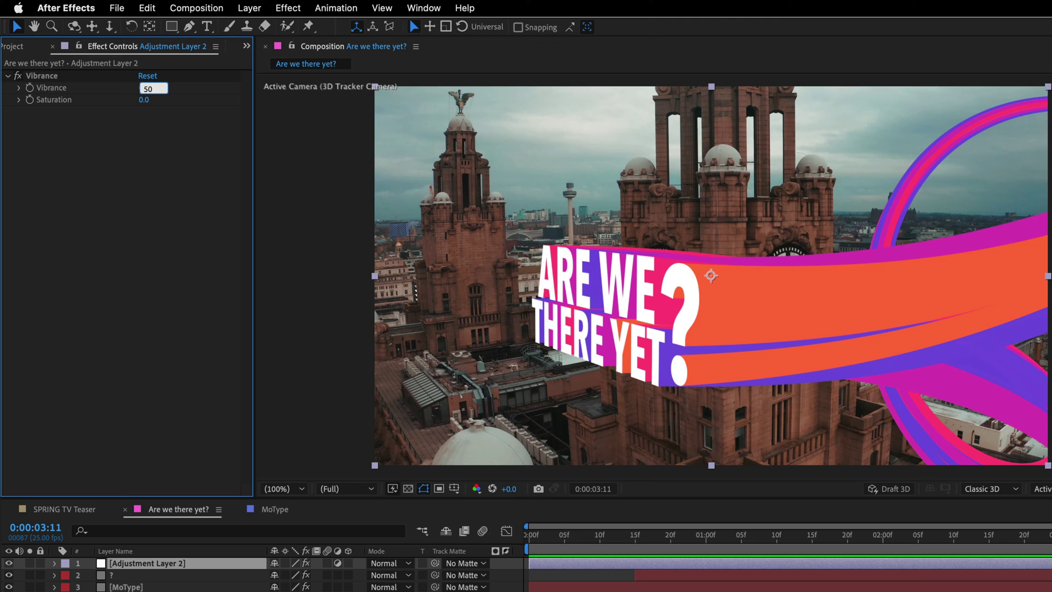
key("Return")
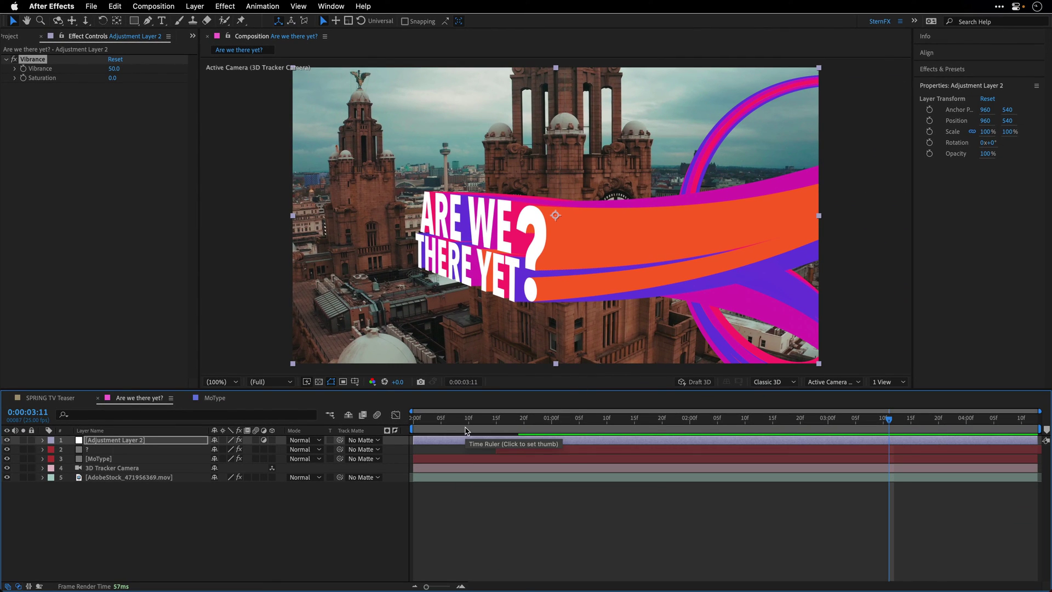
left_click_drag(426, 420, 413, 419)
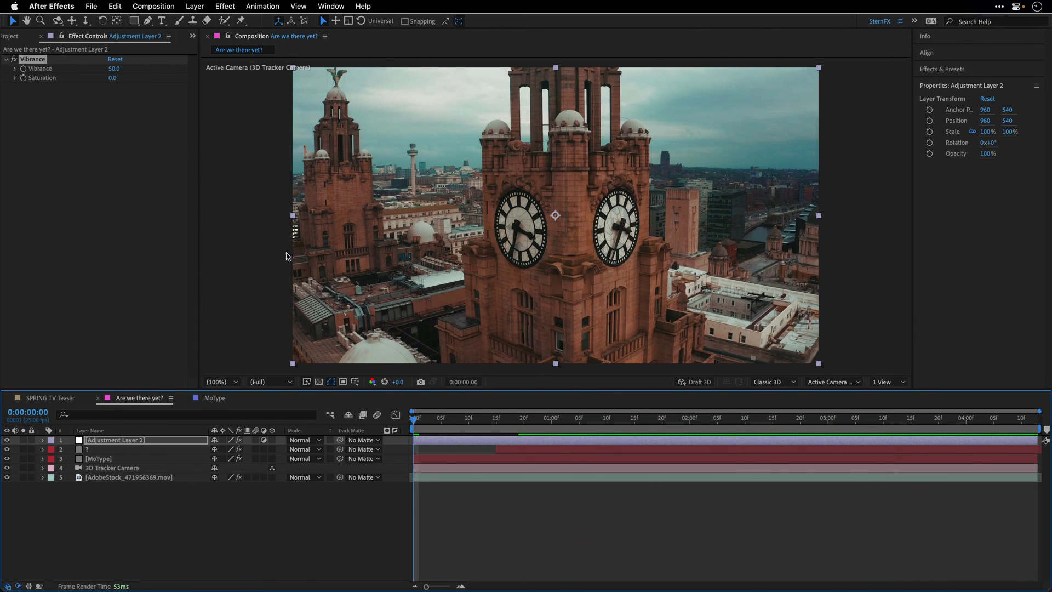
Step: Preview the Are we there yet? comp in a maximized viewer
key("grave")
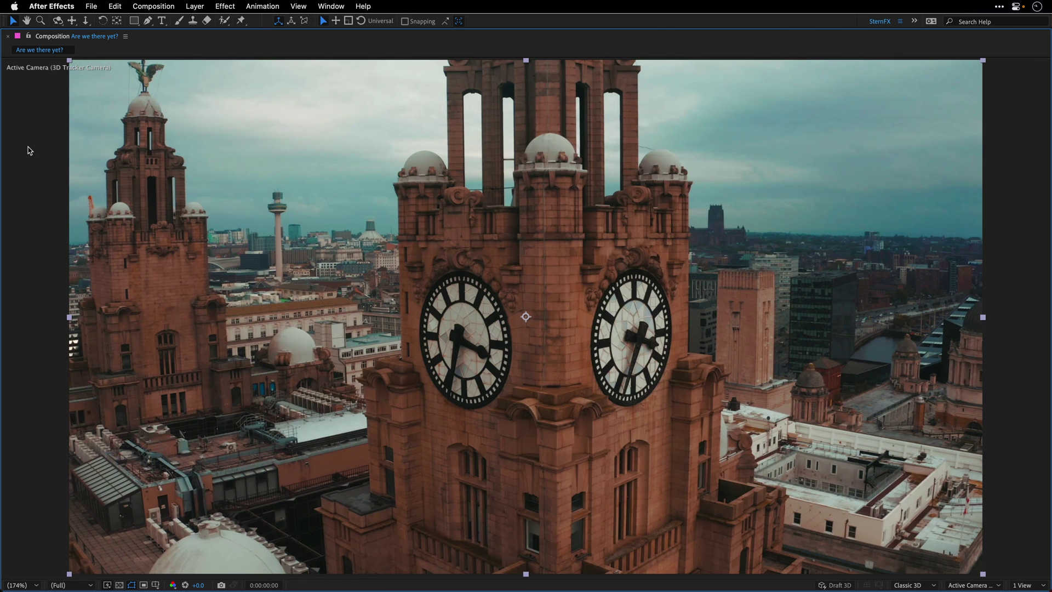
key("space")
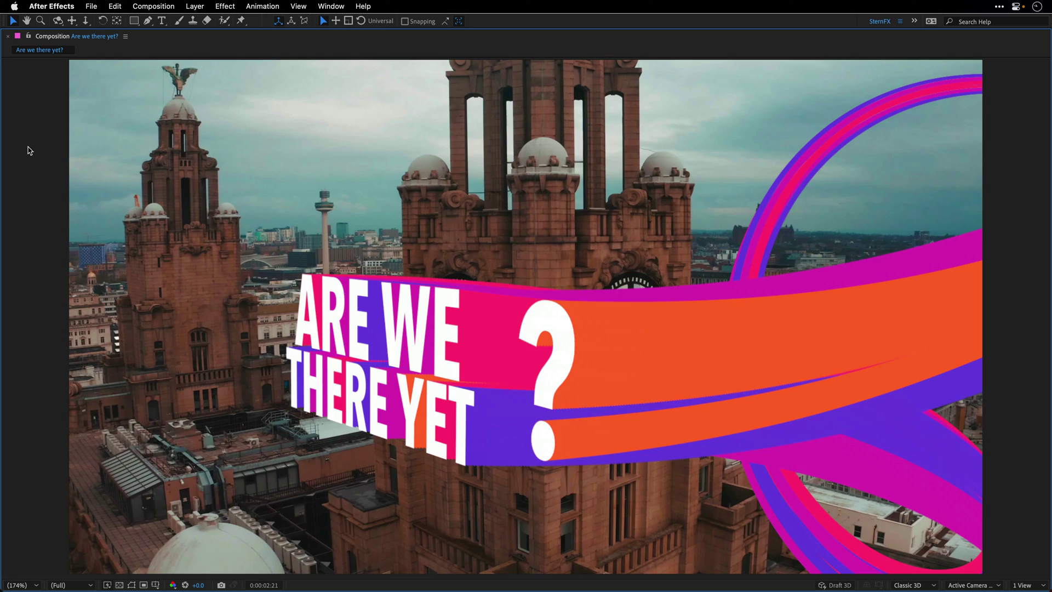
key("space")
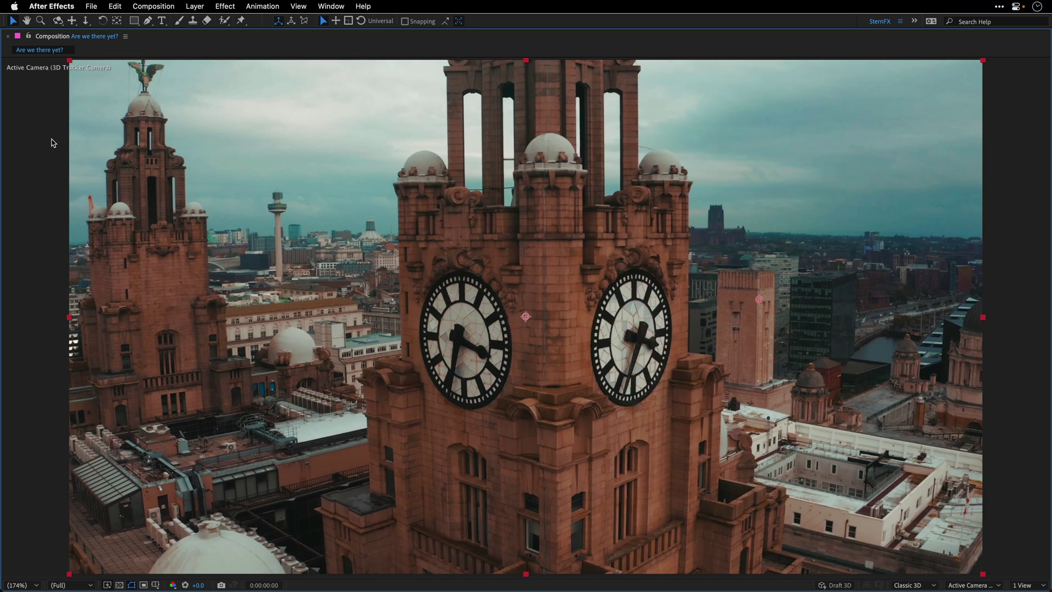
Step: Restore the workspace and show the SPRING TV Teaser at its ENJOY THE TRIP title
key("grave")
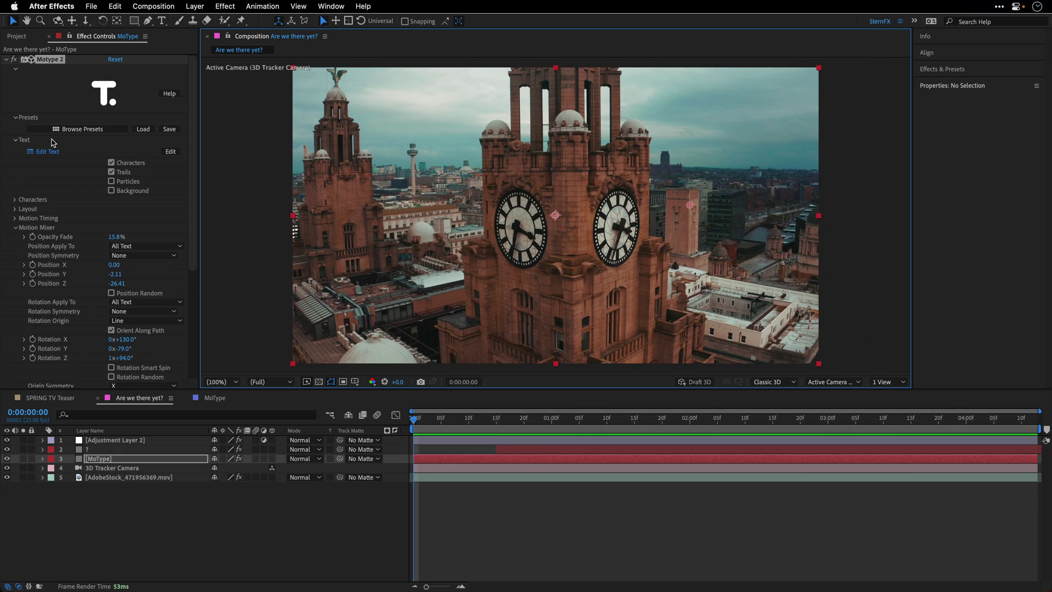
left_click(51, 398)
left_click_drag(300, 424, 375, 427)
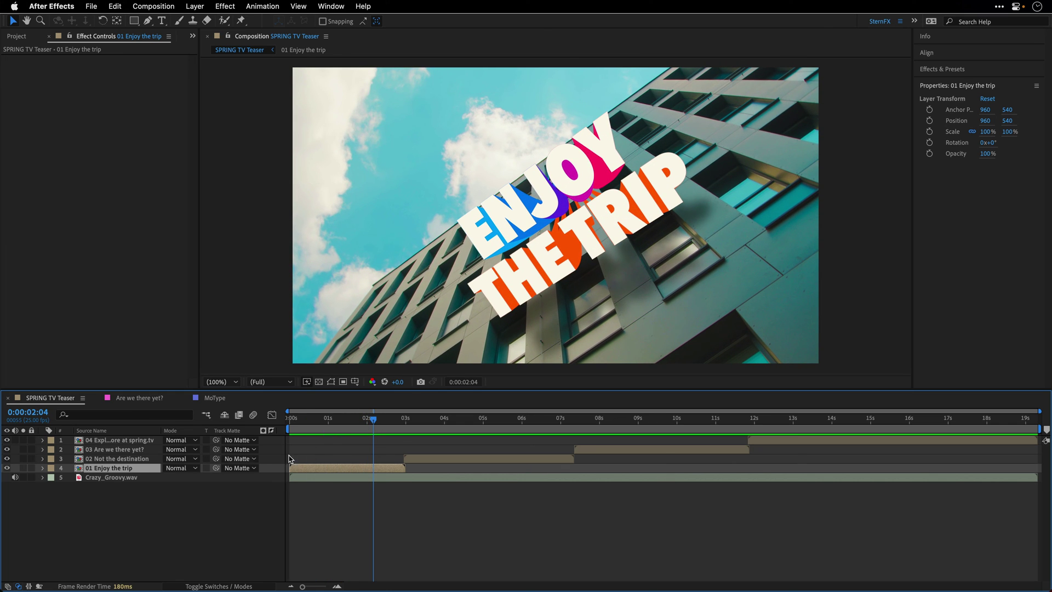
Step: Open the 01 Enjoy the trip precomp, show its track points, and browse Motype presets without applying
double_click(125, 469)
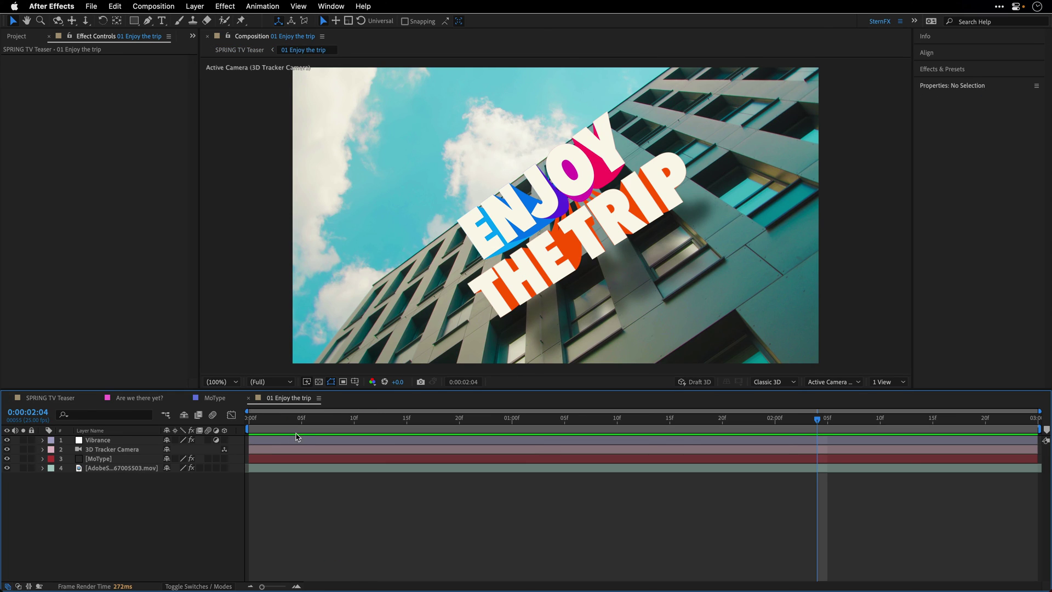
left_click(102, 467)
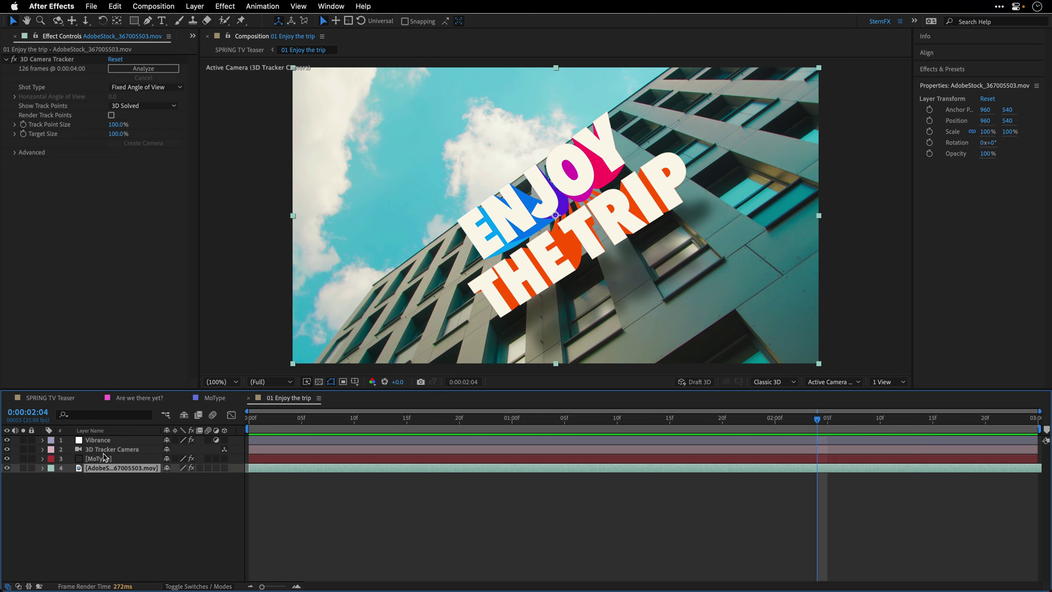
left_click(54, 61)
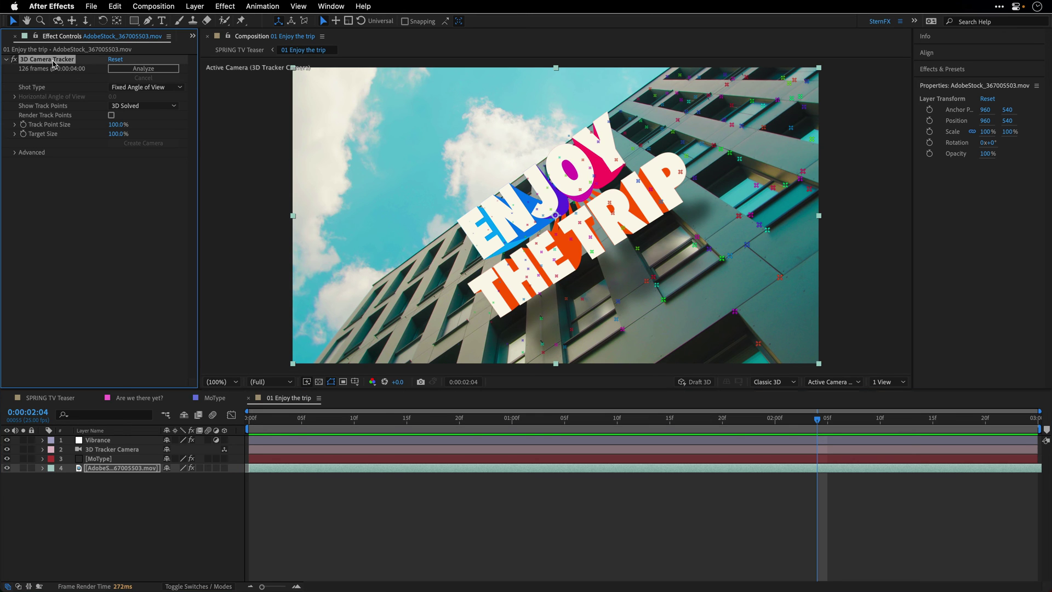
left_click(104, 459)
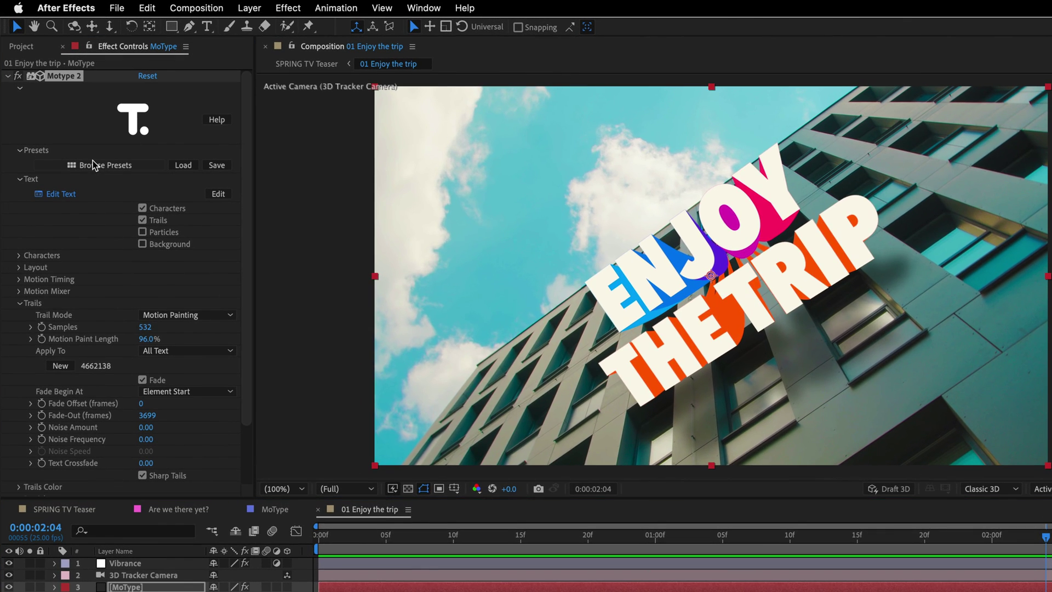
left_click(77, 129)
scroll(524, 356, "down", 15)
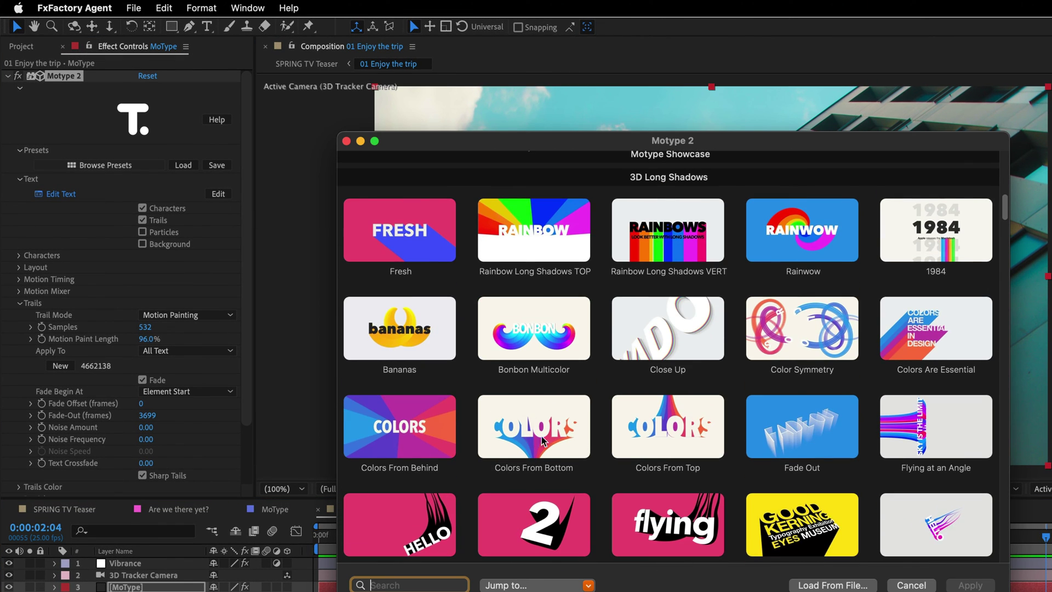
left_click(930, 588)
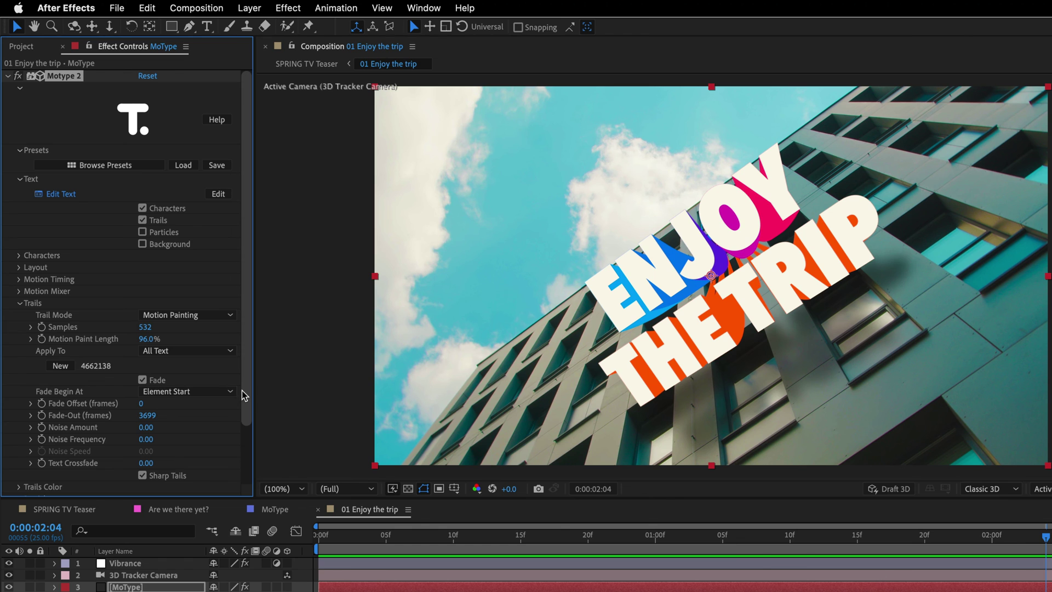
left_click_drag(247, 362, 248, 393)
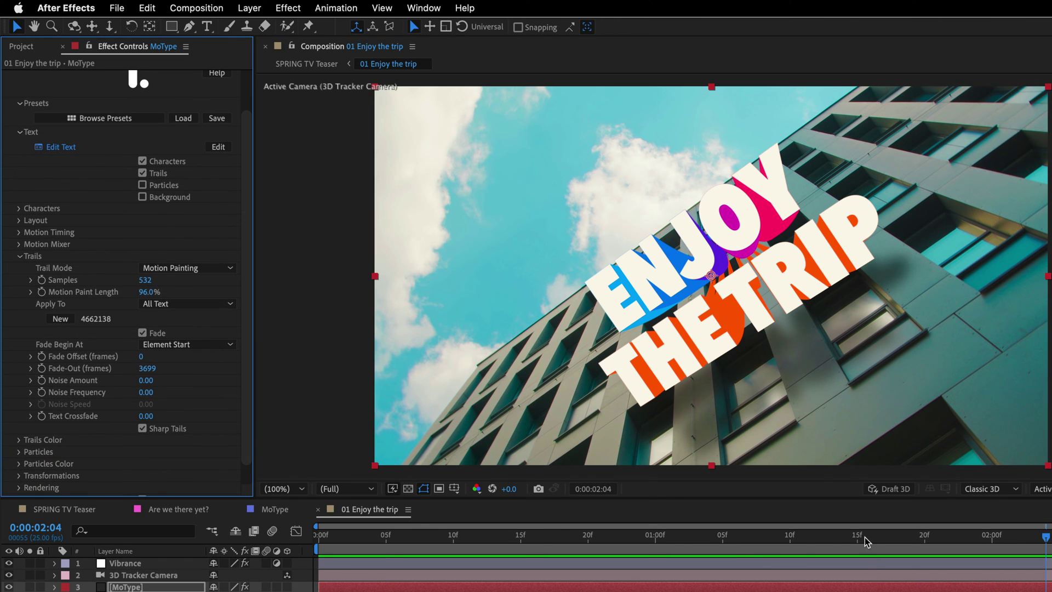
Step: At 0:00:01:00, turn off Sharp Tails on the MoType trails and close the precomp
left_click(696, 536)
left_click(664, 546)
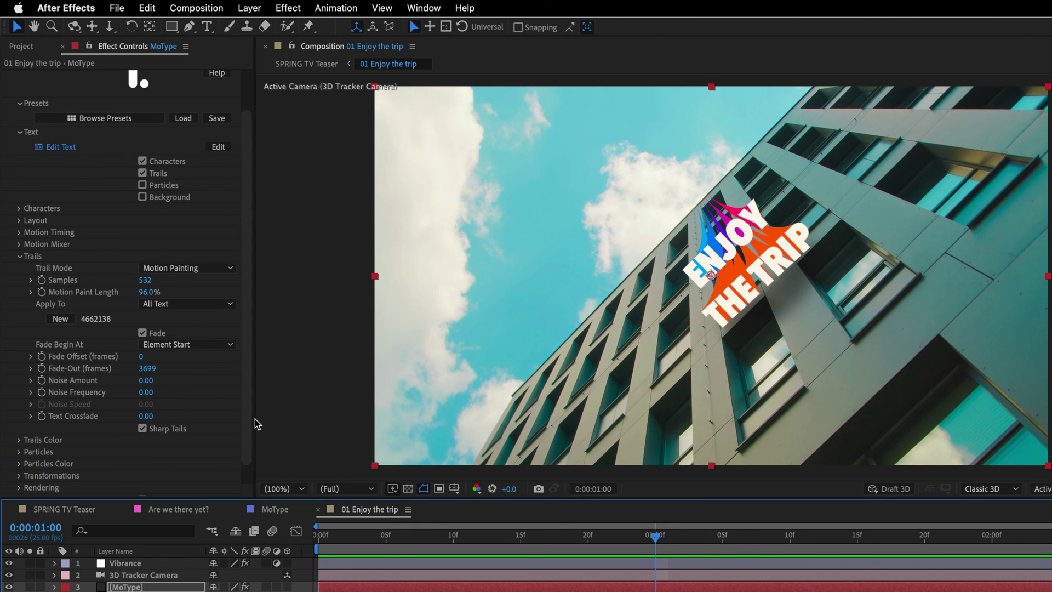
left_click(143, 429)
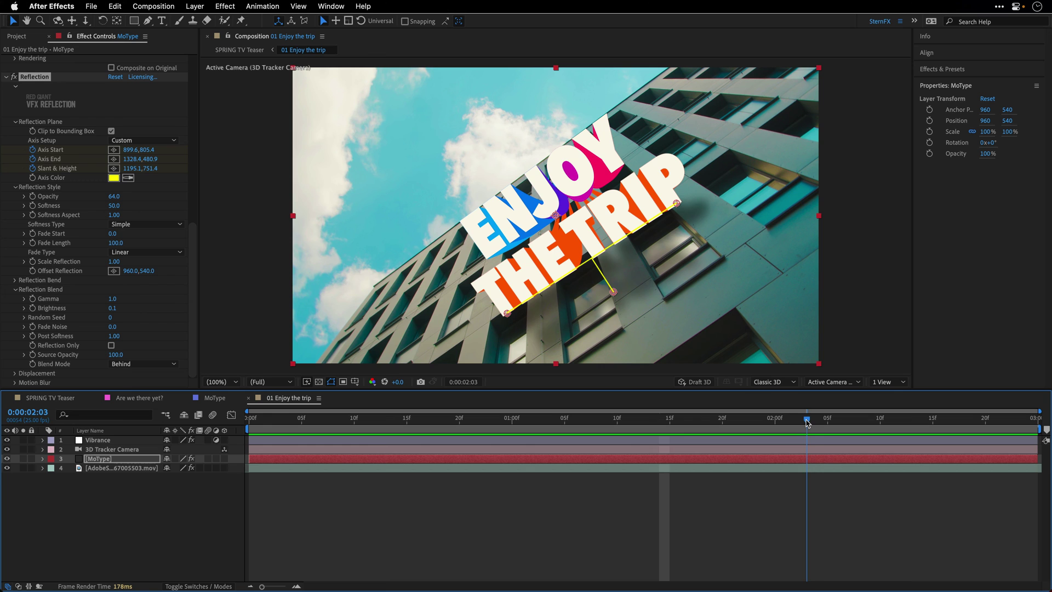
left_click(249, 398)
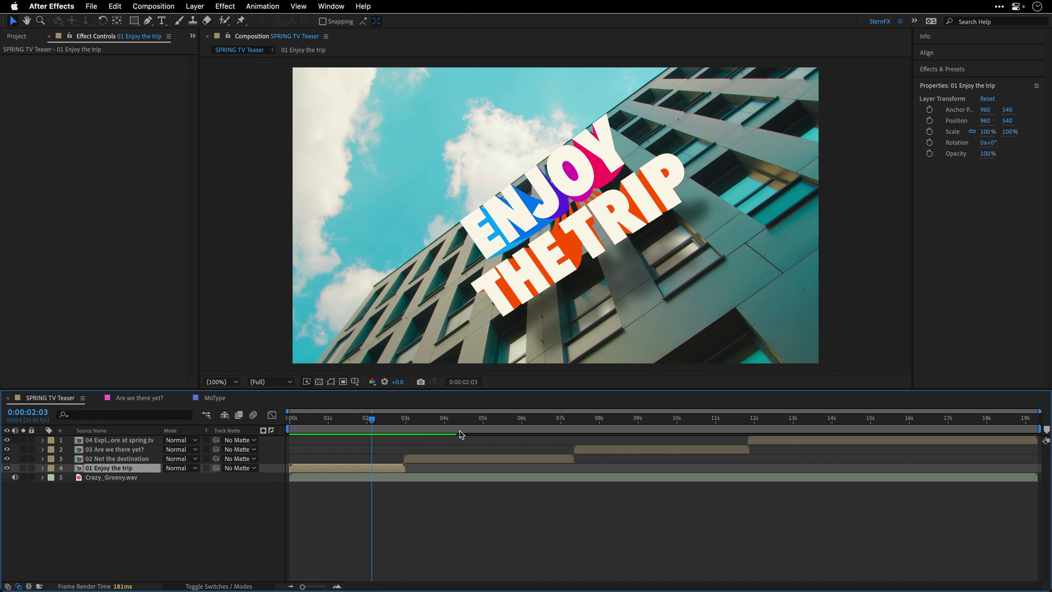
left_click_drag(431, 427, 466, 426)
double_click(466, 460)
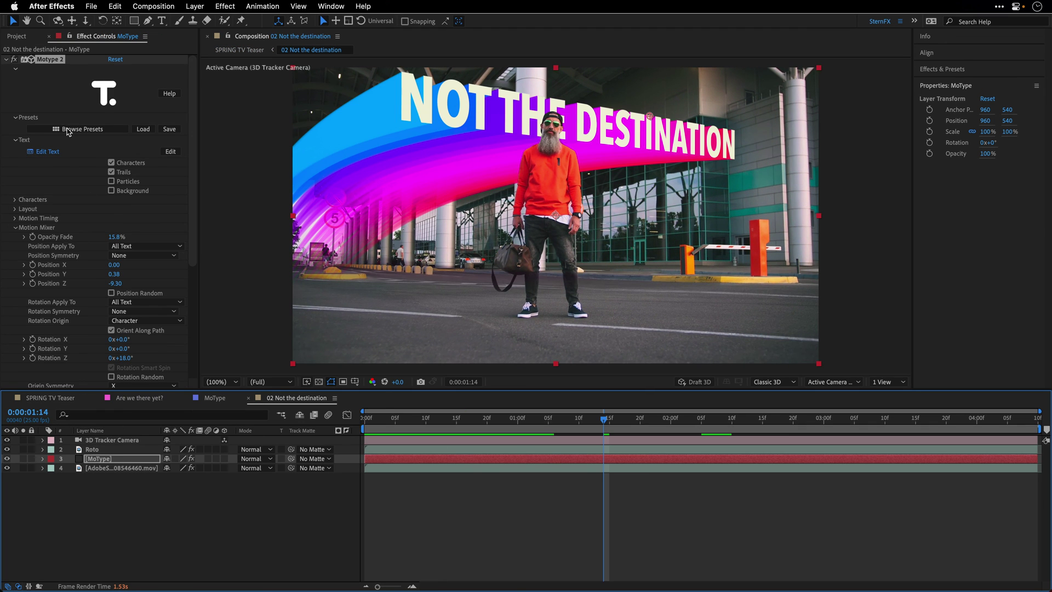
left_click(69, 130)
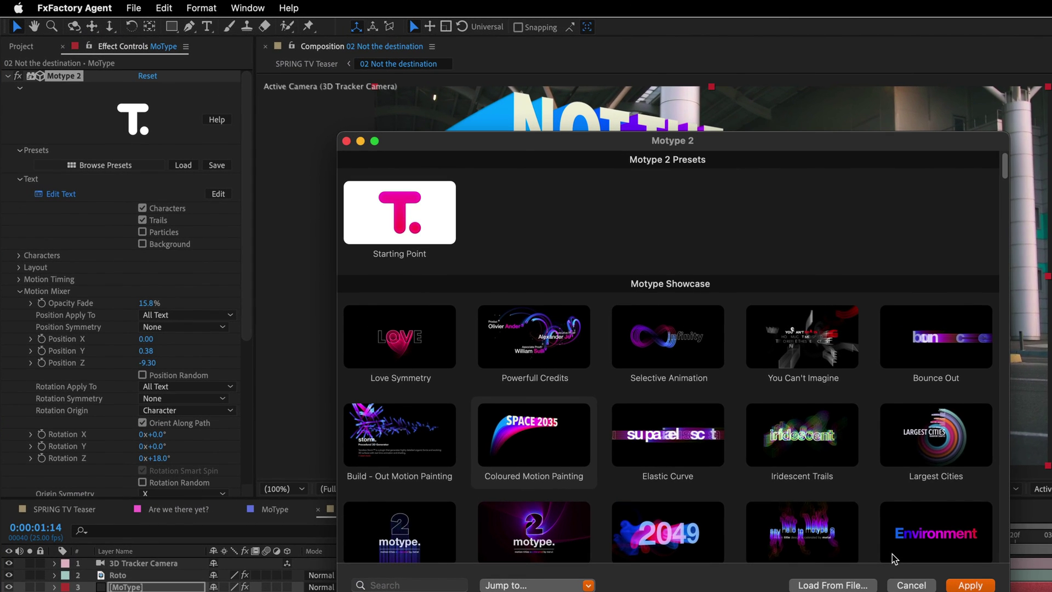
left_click(915, 587)
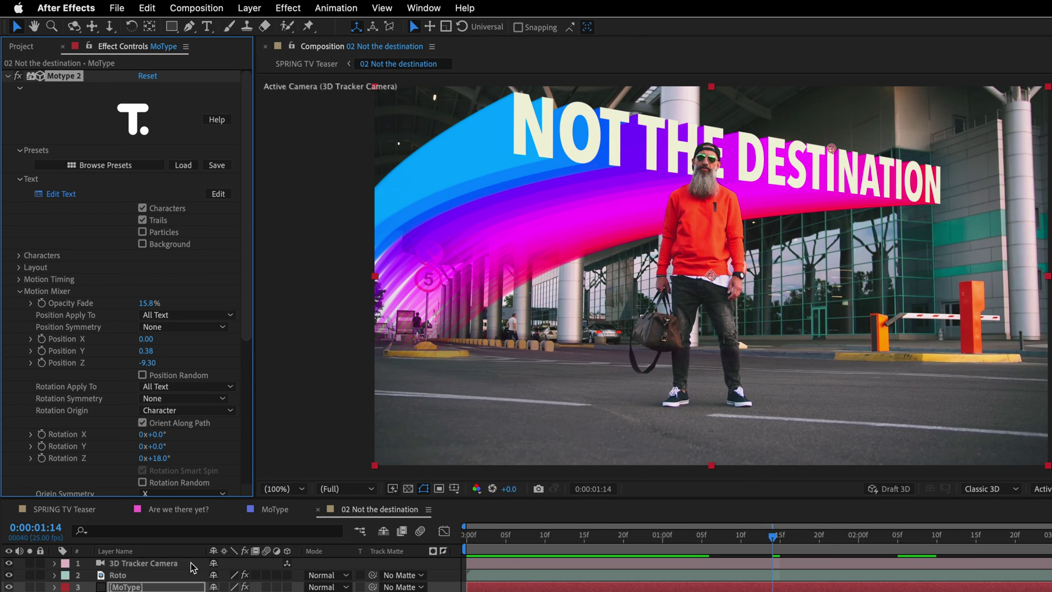
left_click(9, 574)
left_click(9, 575)
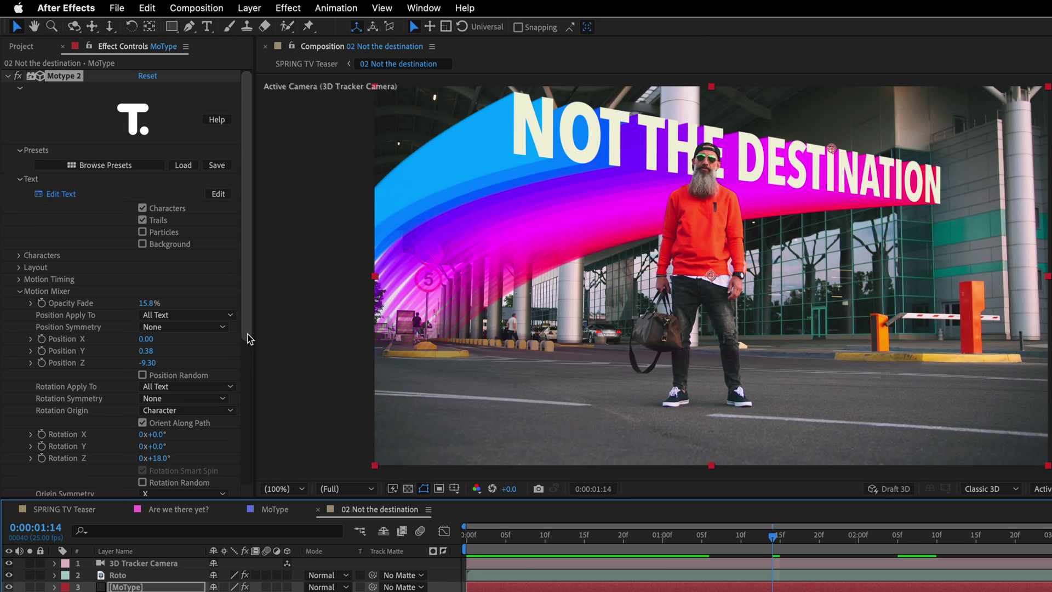
left_click_drag(246, 336, 247, 479)
left_click_drag(773, 536, 834, 542)
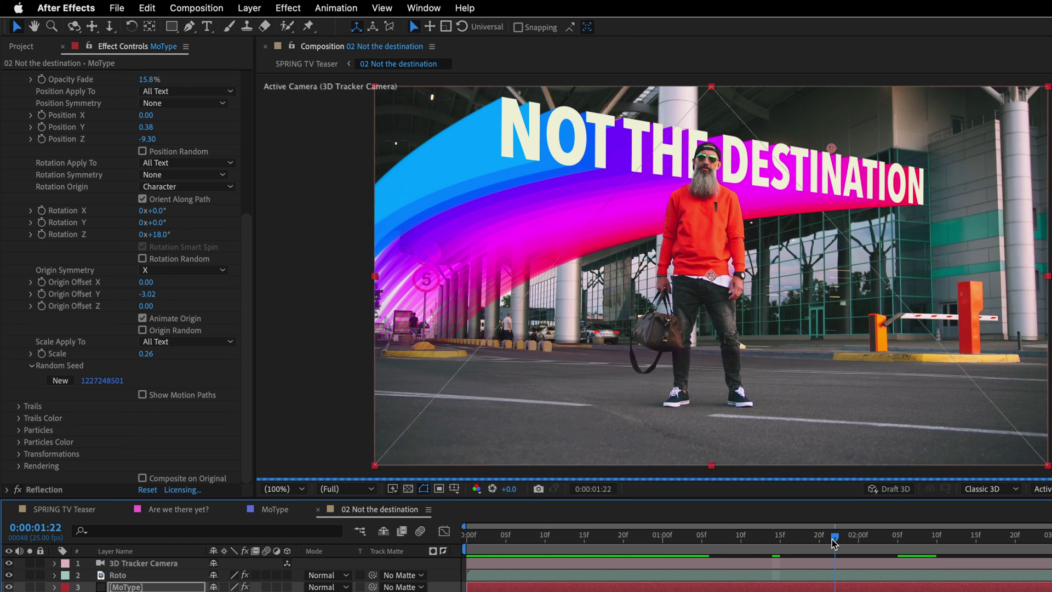
left_click(318, 509)
left_click(96, 515)
left_click(970, 536)
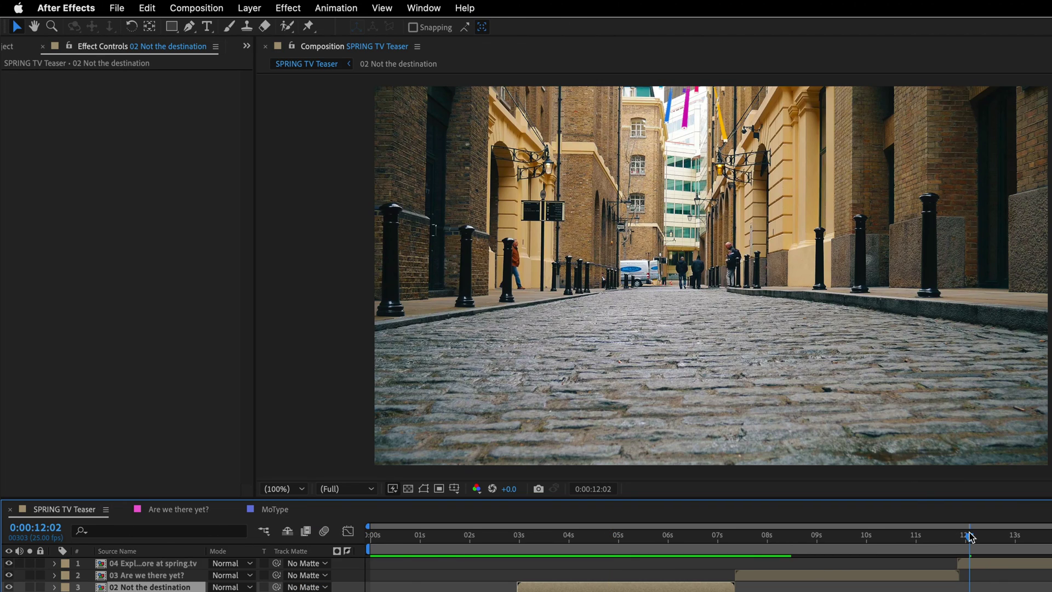
double_click(992, 565)
left_click_drag(594, 537, 957, 537)
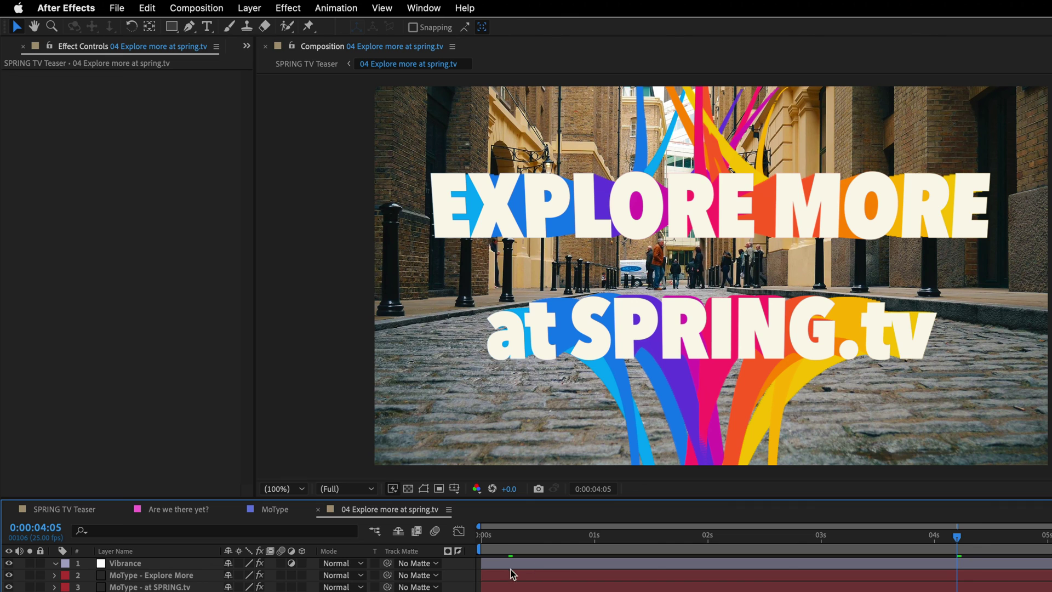
left_click(147, 577)
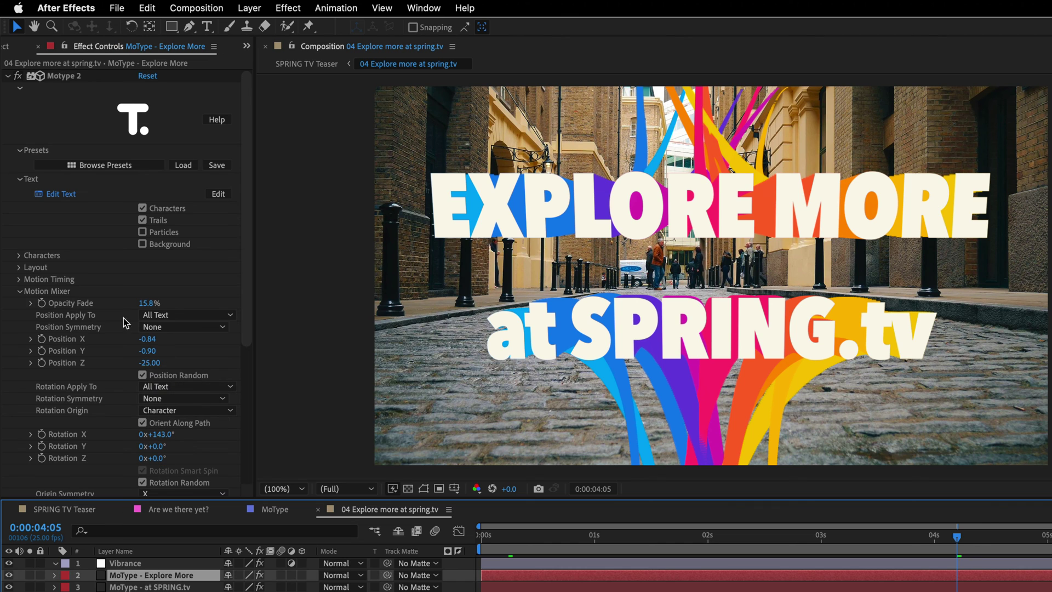
left_click_drag(249, 303, 247, 367)
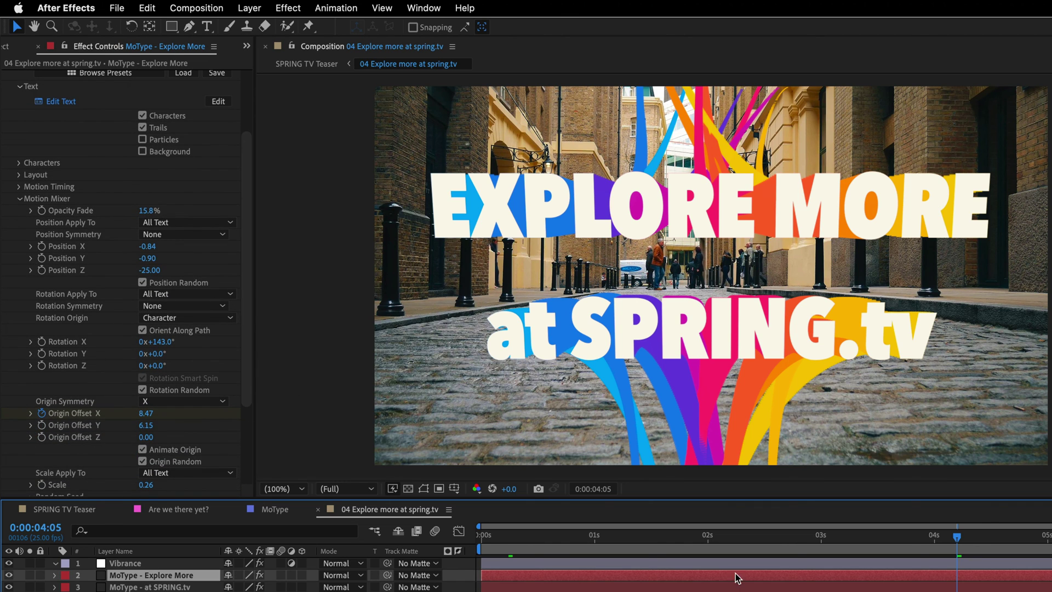
key("u")
left_click(1051, 537)
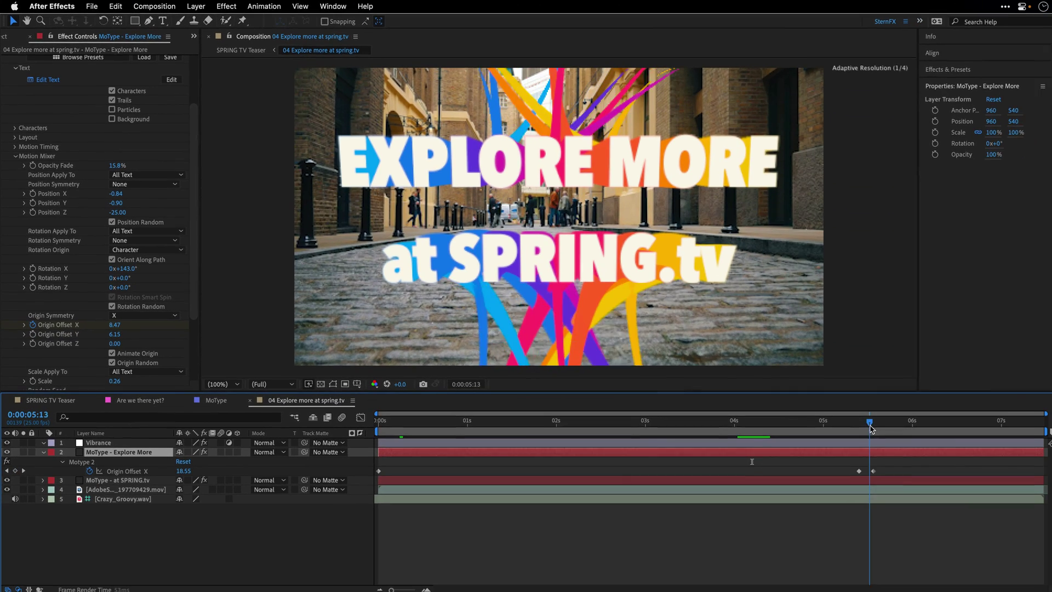
left_click_drag(872, 429, 875, 428)
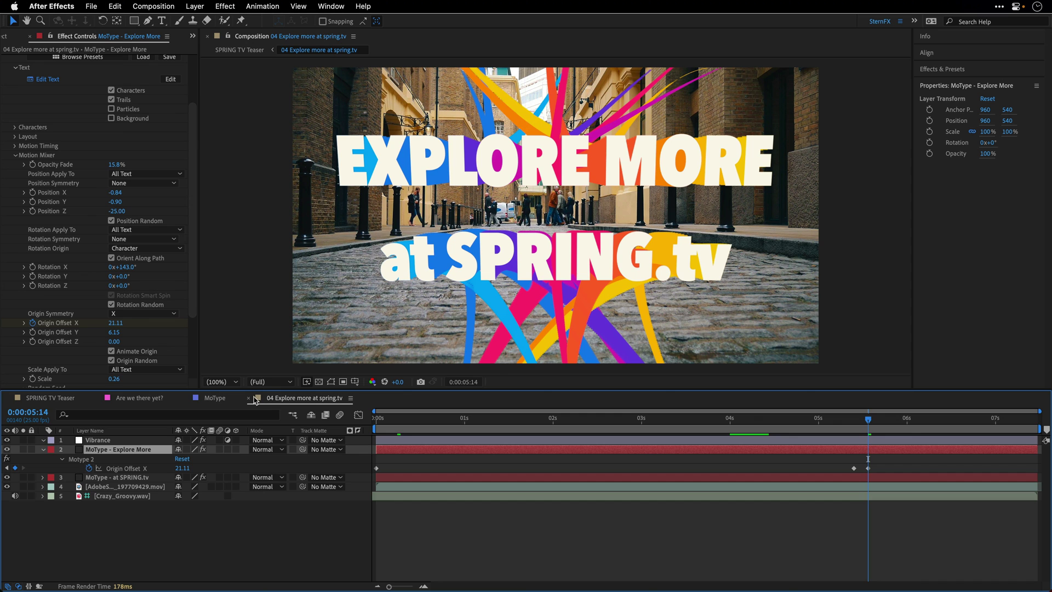
Step: Scrub the SPRING TV Teaser back to 0:00:00:00 and maximize the viewer for playback
left_click(239, 50)
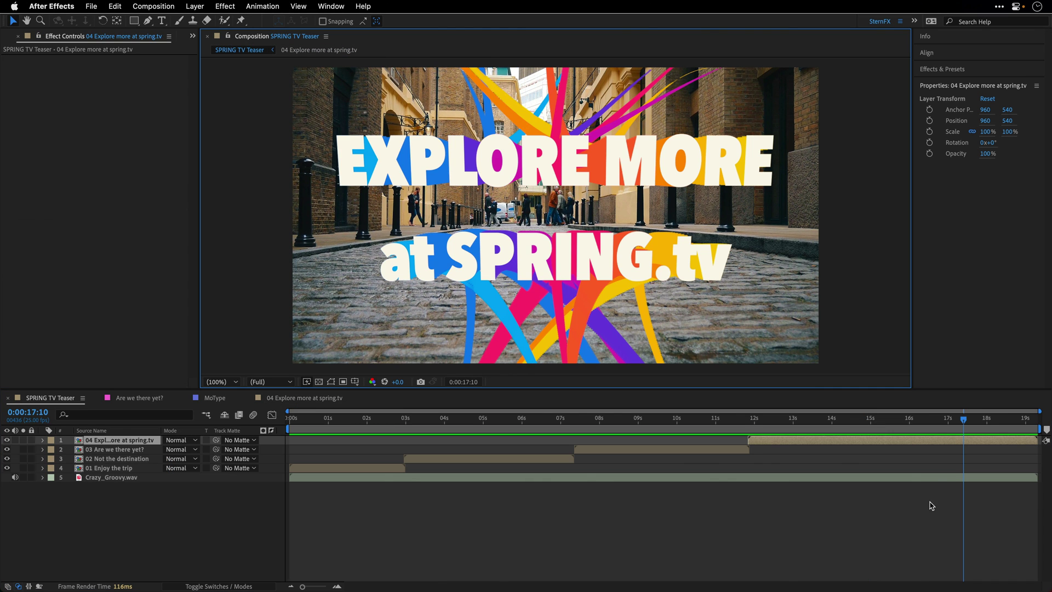
left_click_drag(964, 423, 272, 438)
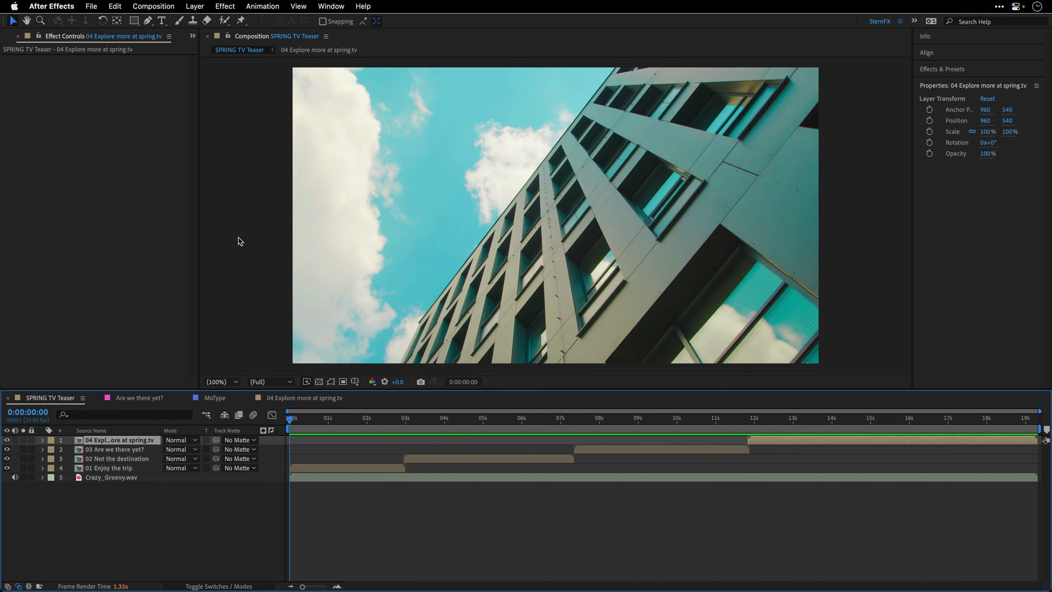
key("grave")
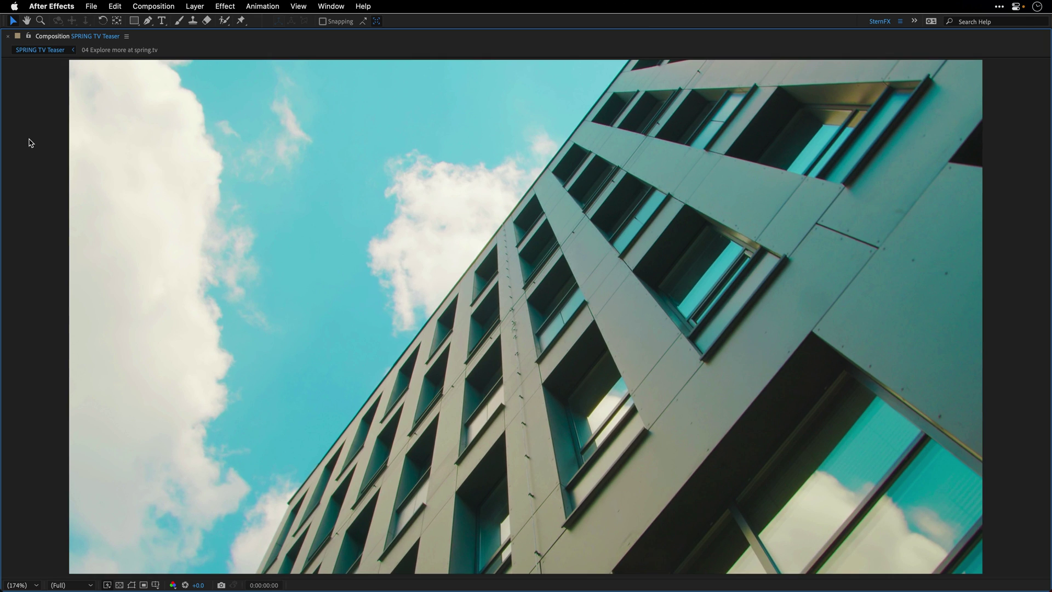